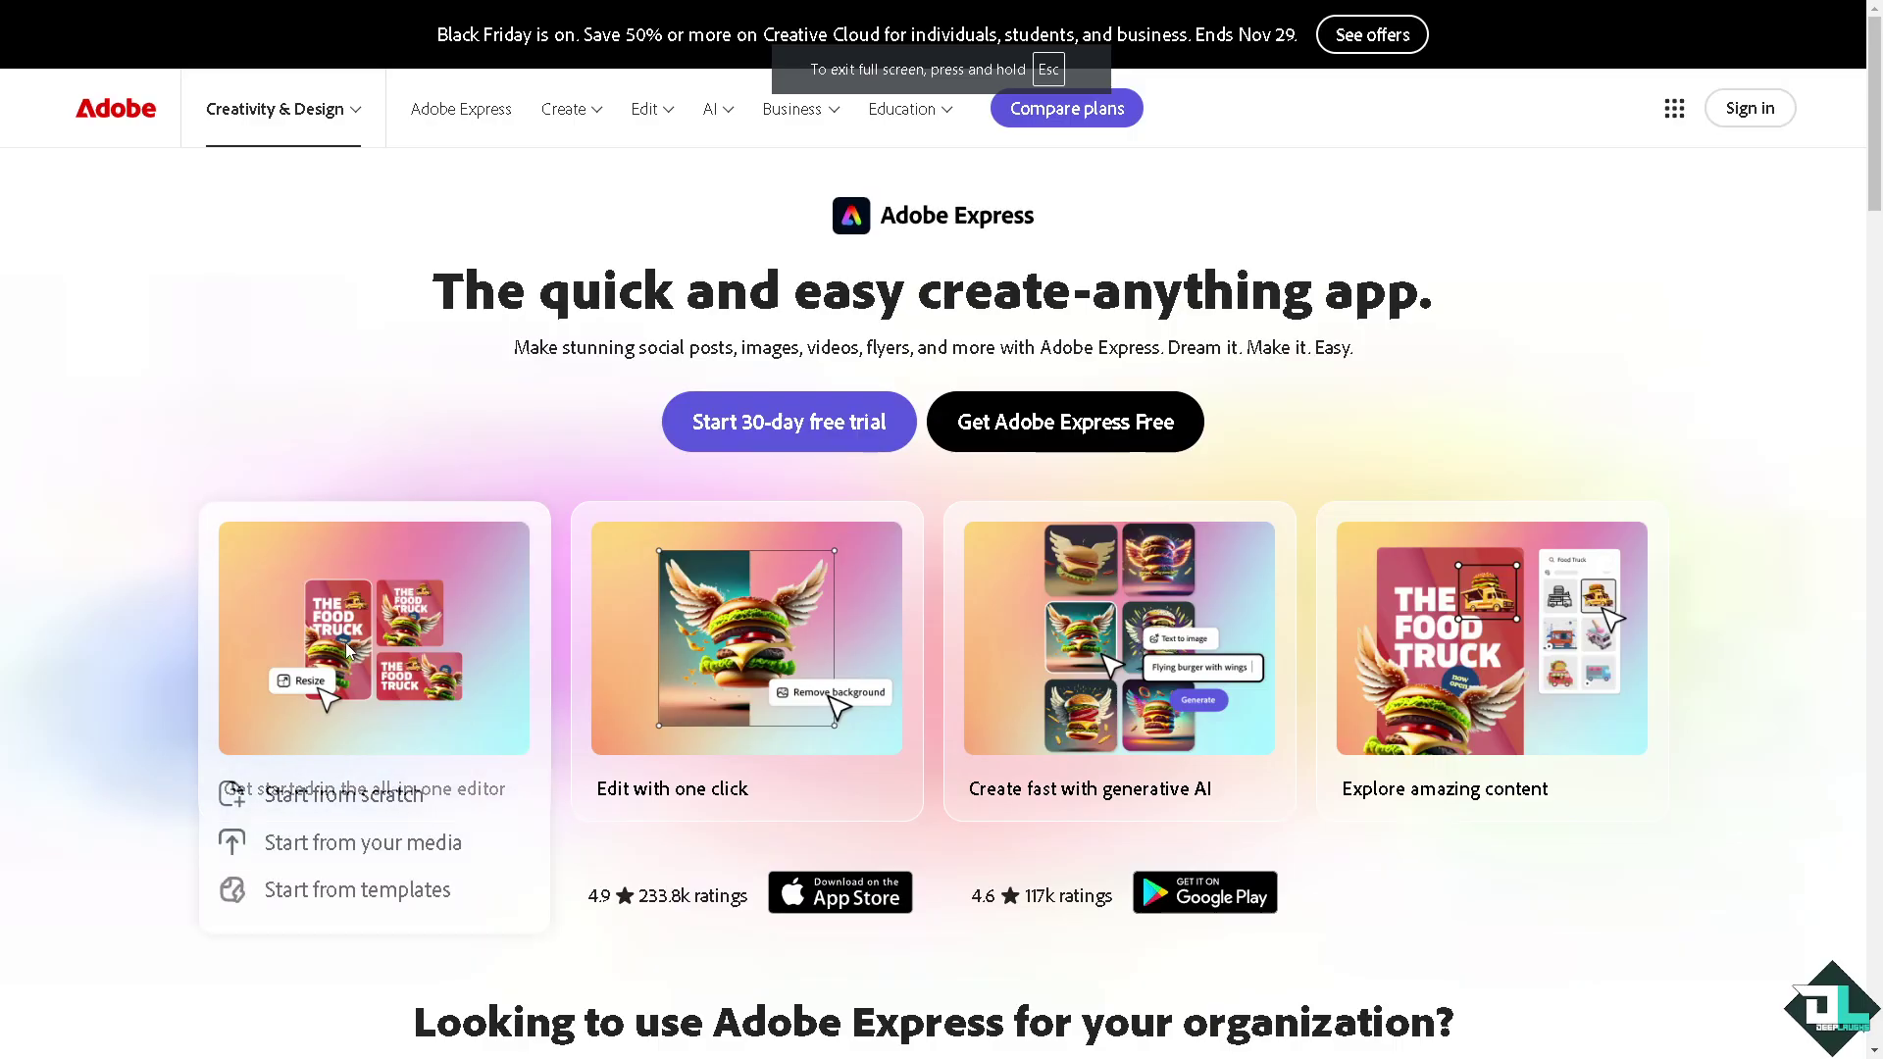
Step: Open the sign-up for the free Adobe Express plan and choose to create an account
mouse_move(1155, 585)
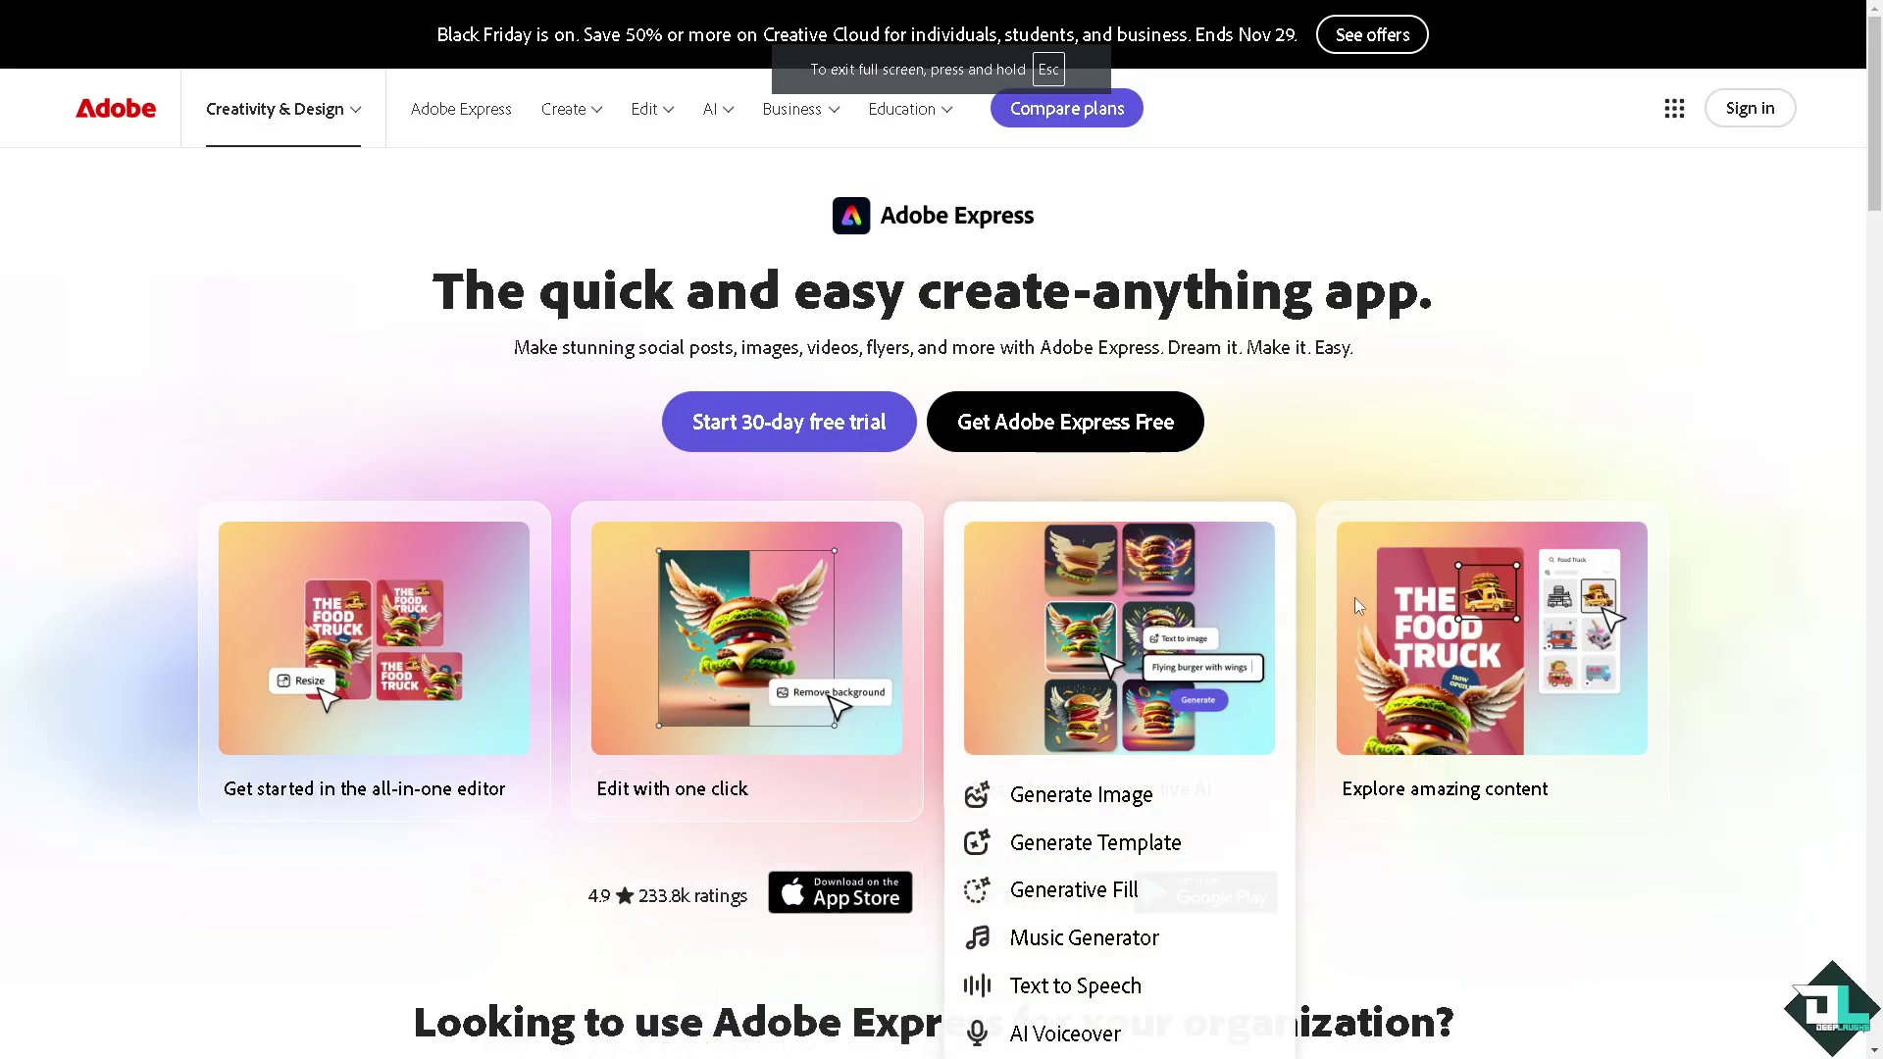
mouse_move(1357, 597)
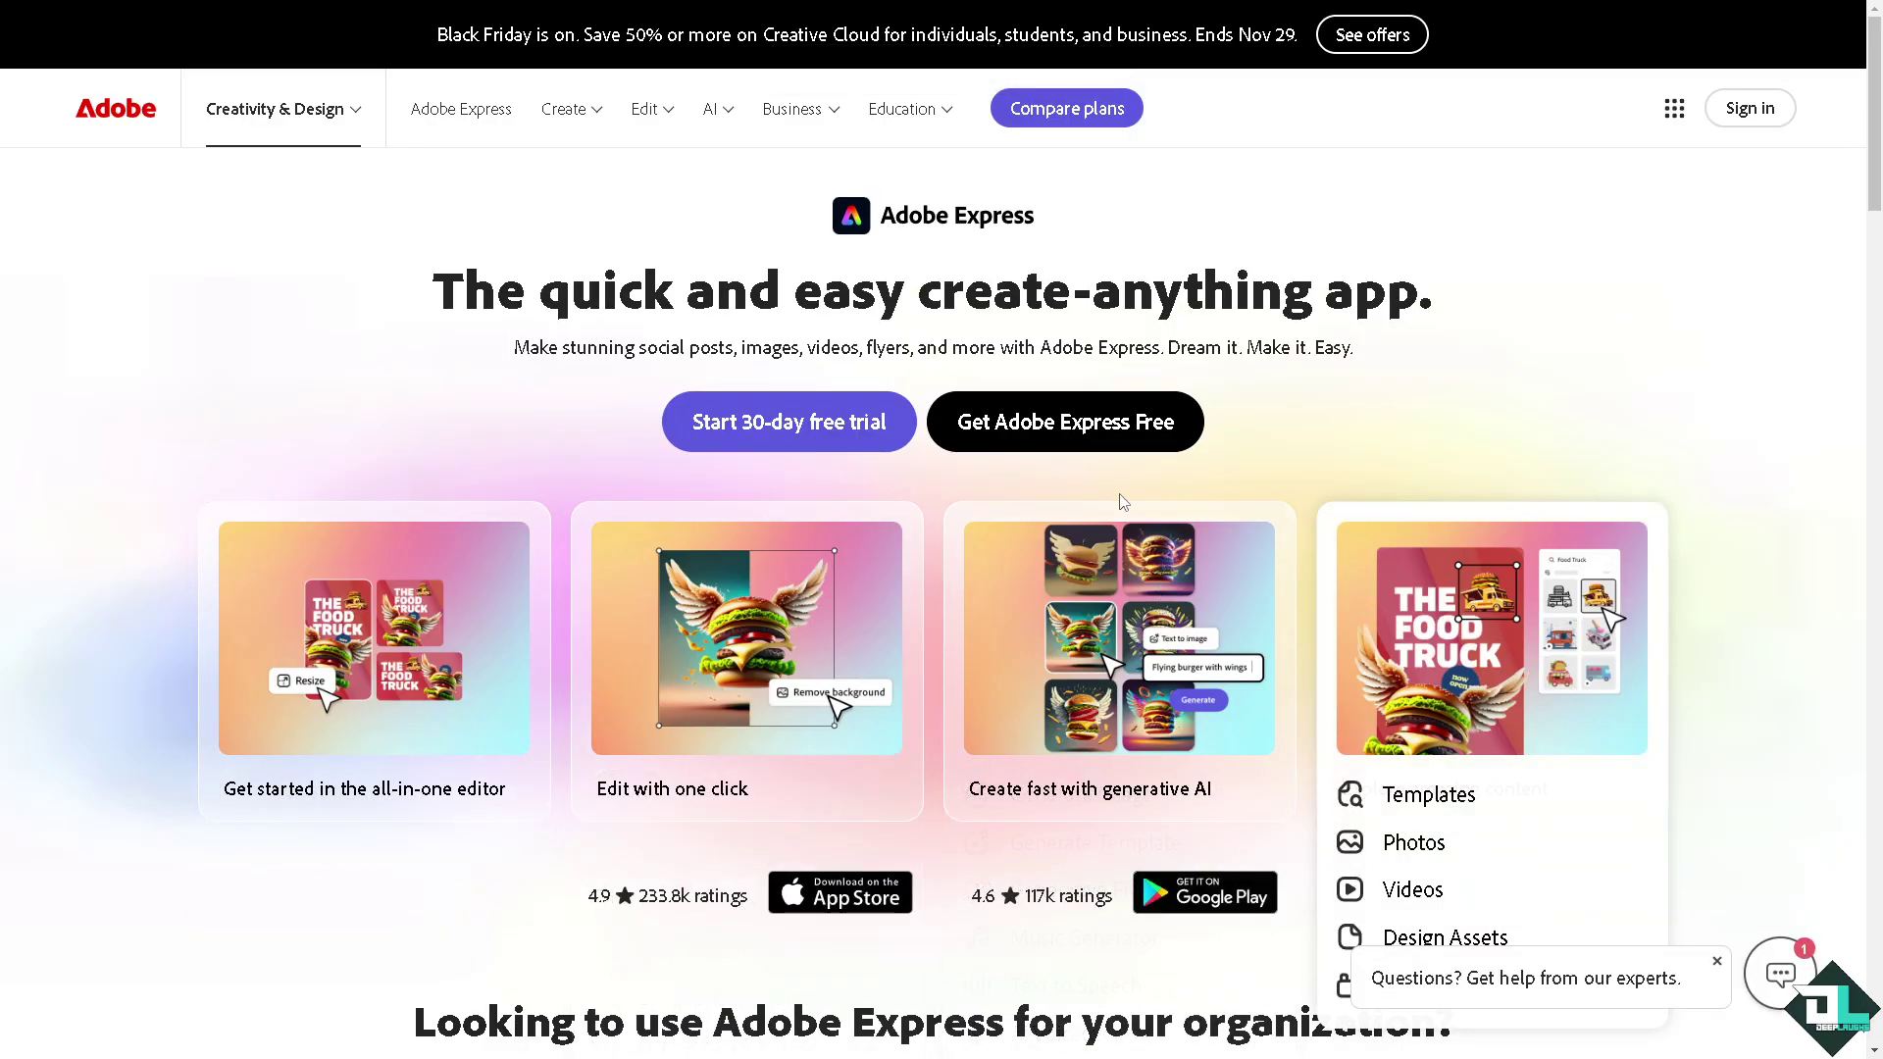
click(1012, 433)
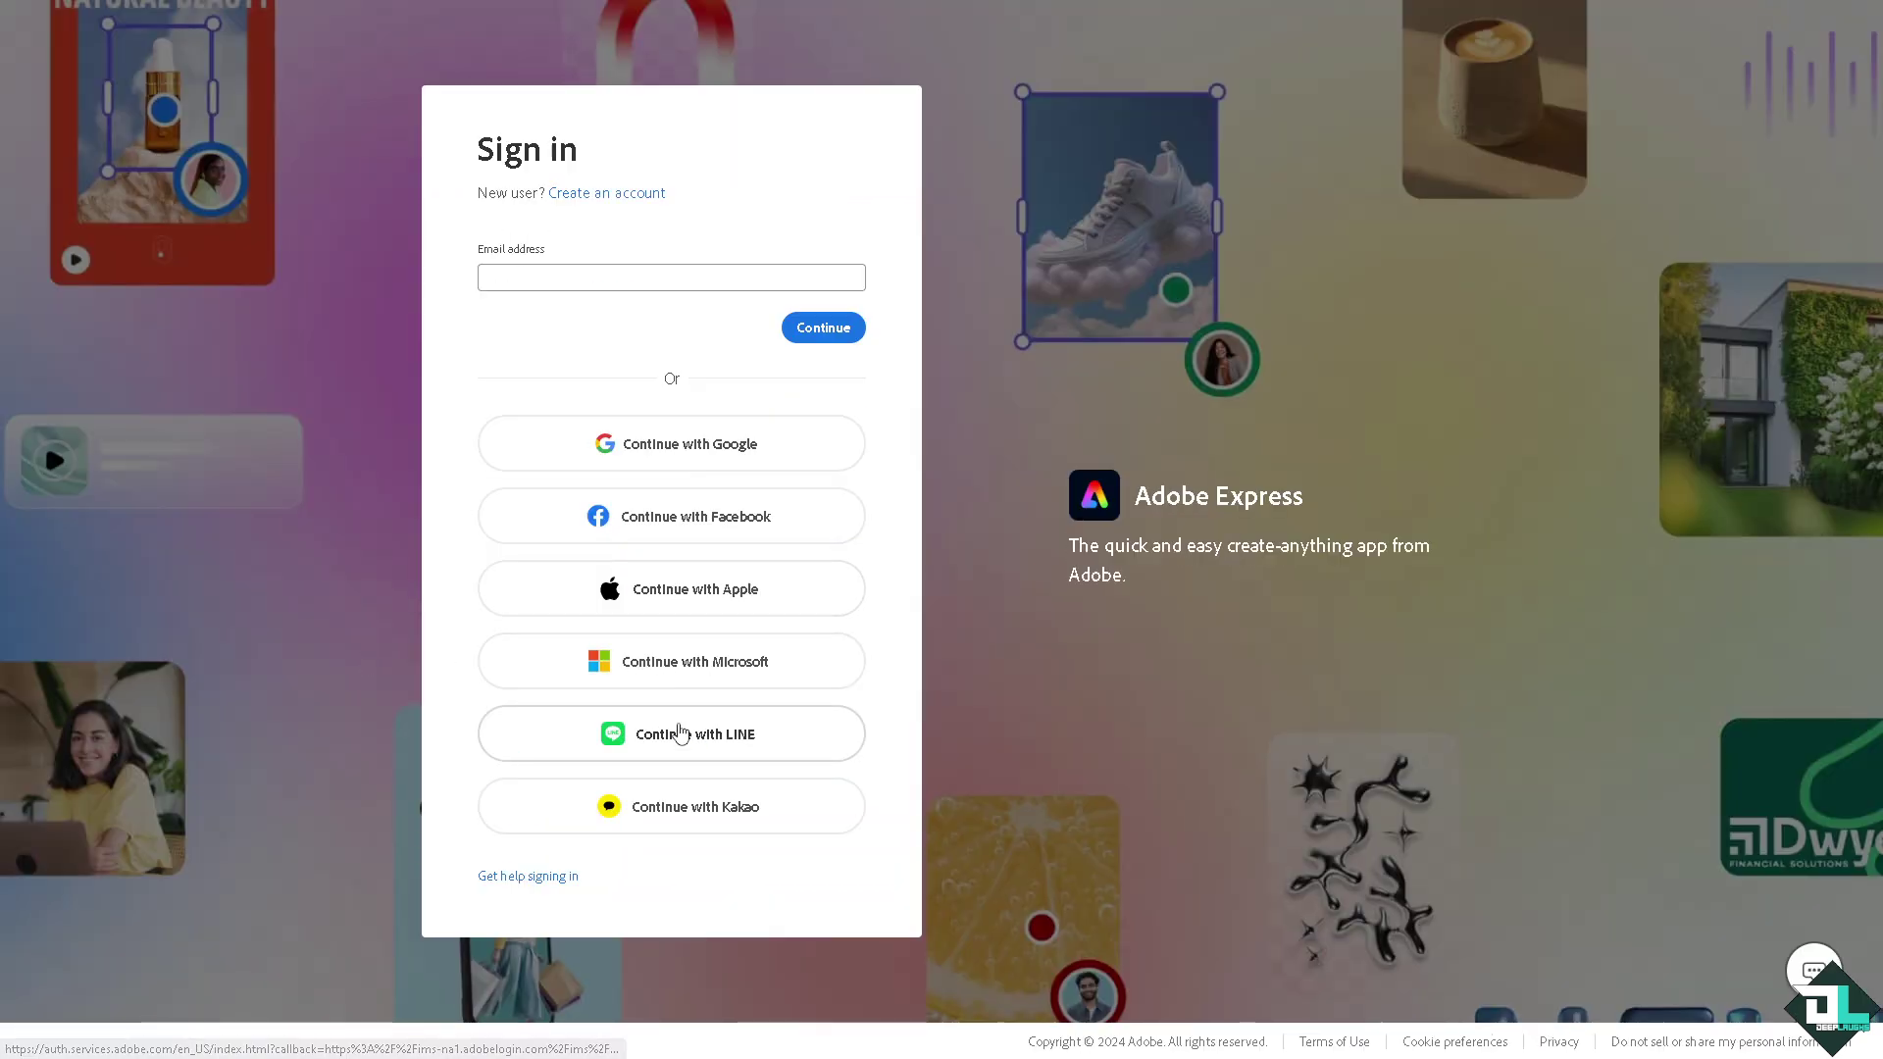
click(638, 196)
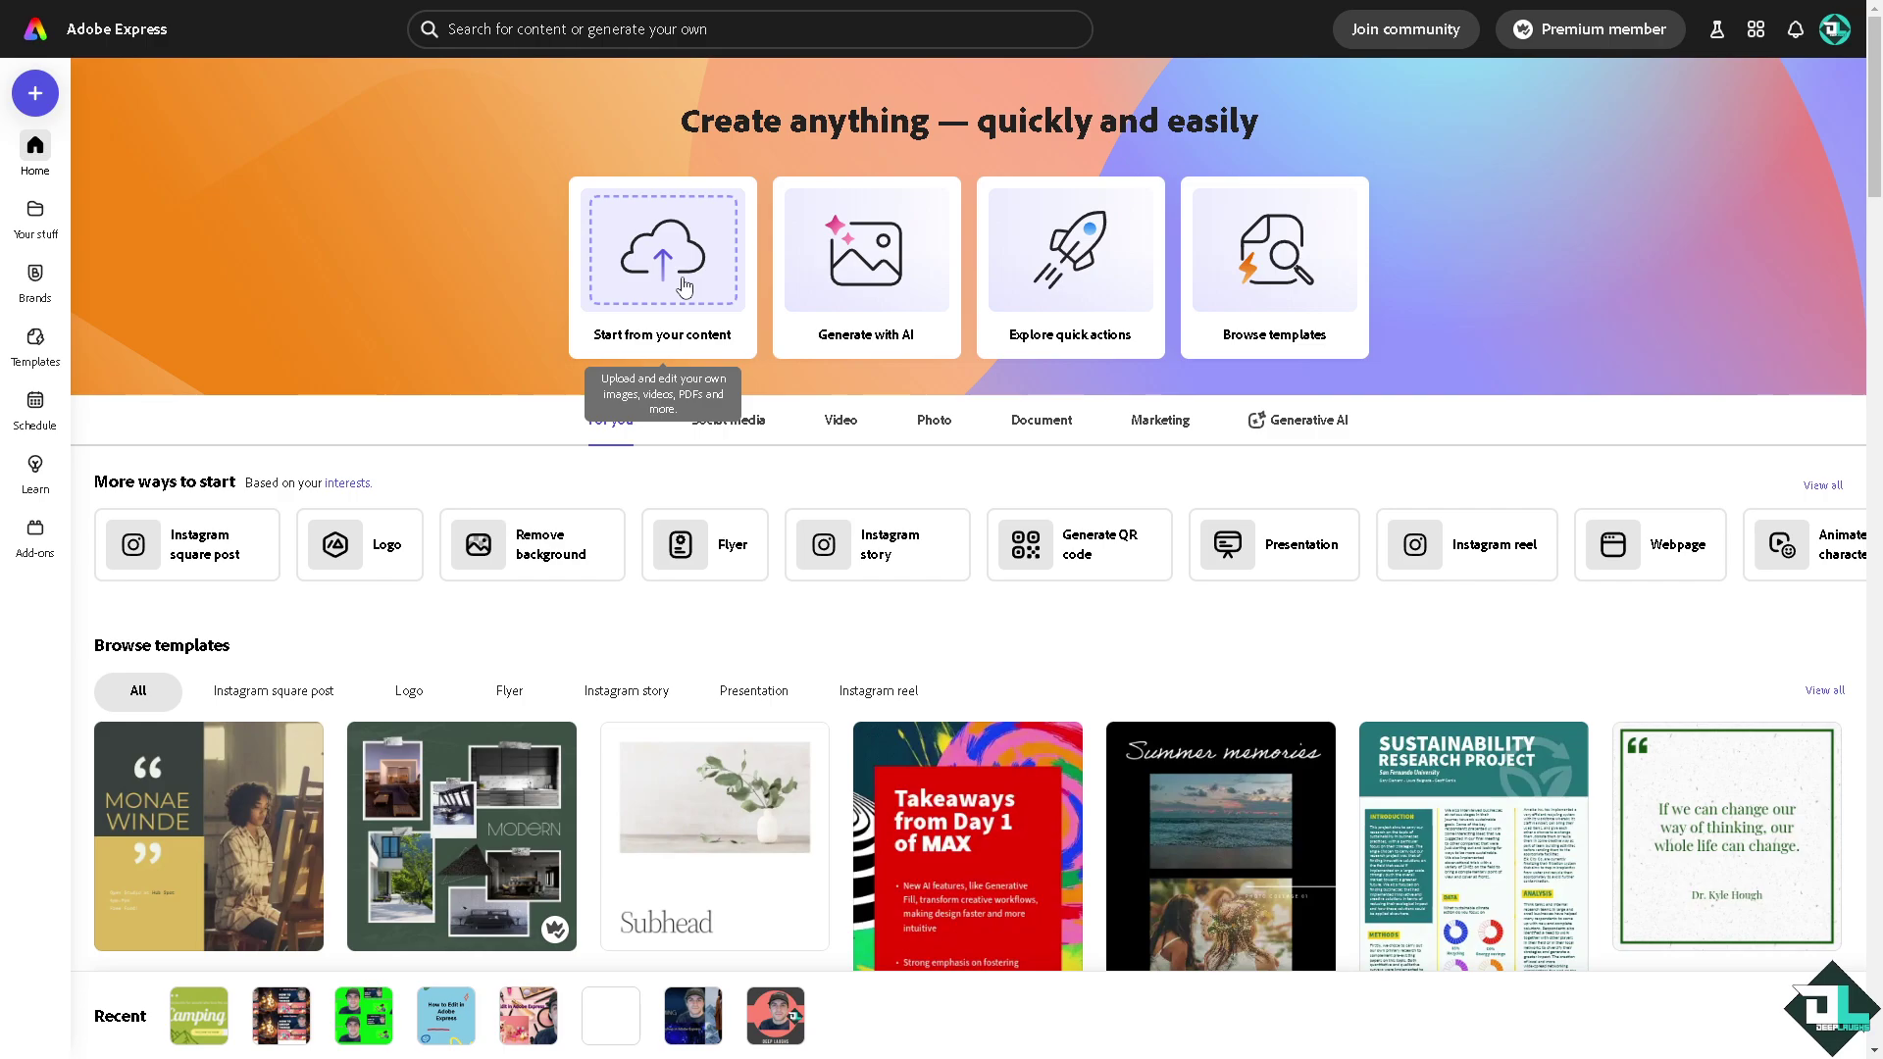
Step: Start a new creation and open the custom size settings
mouse_move(39, 343)
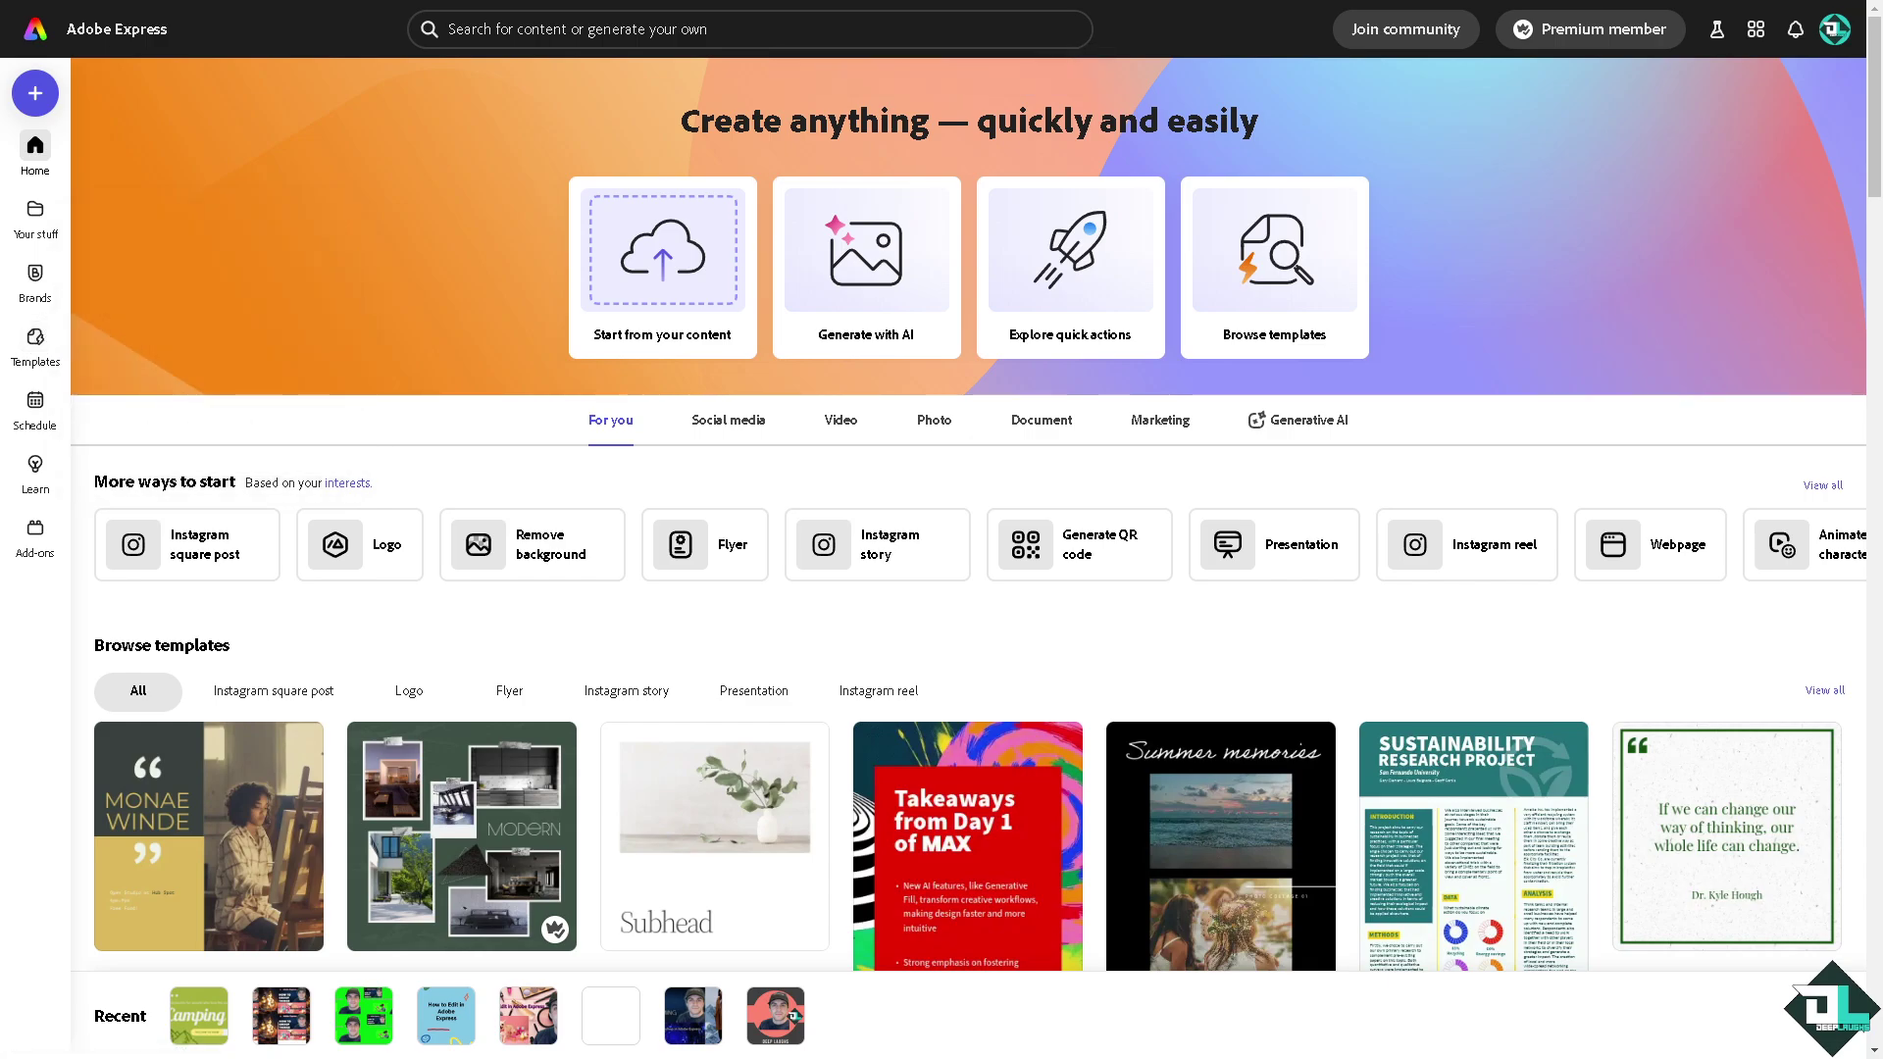
click(36, 94)
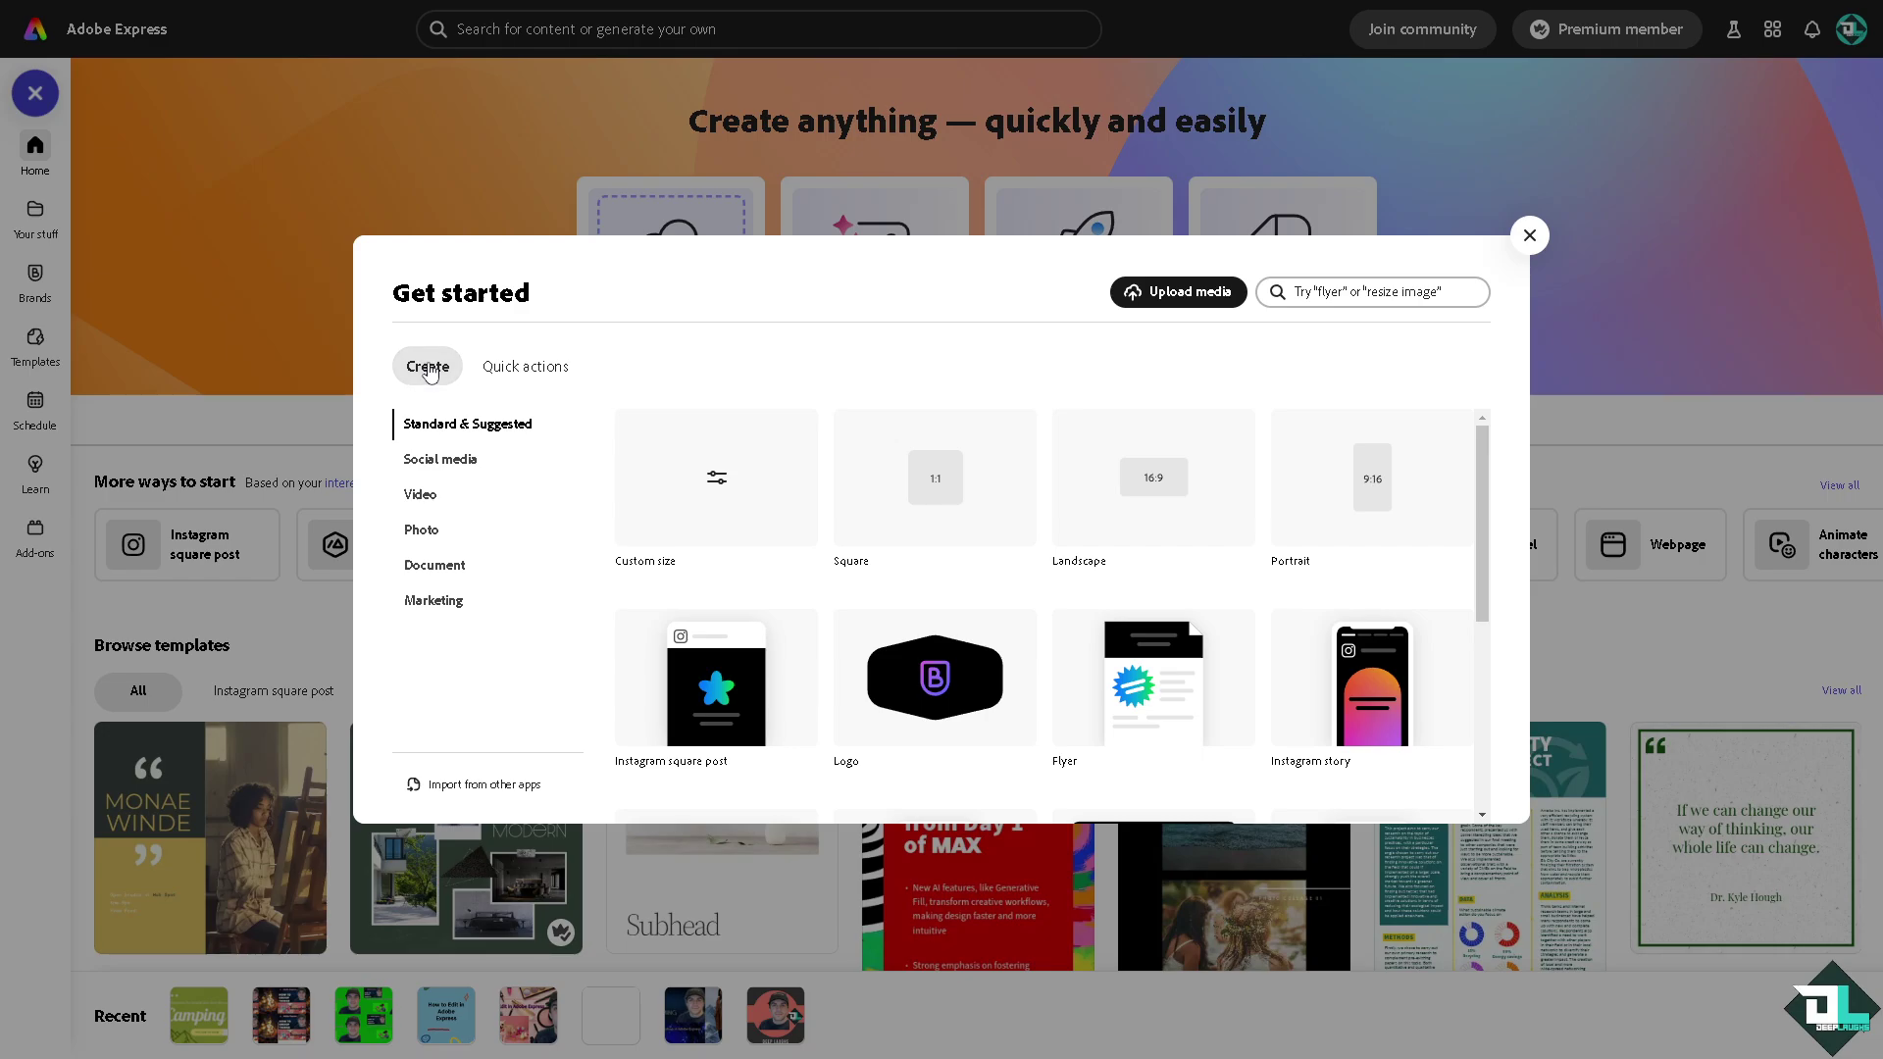
click(691, 480)
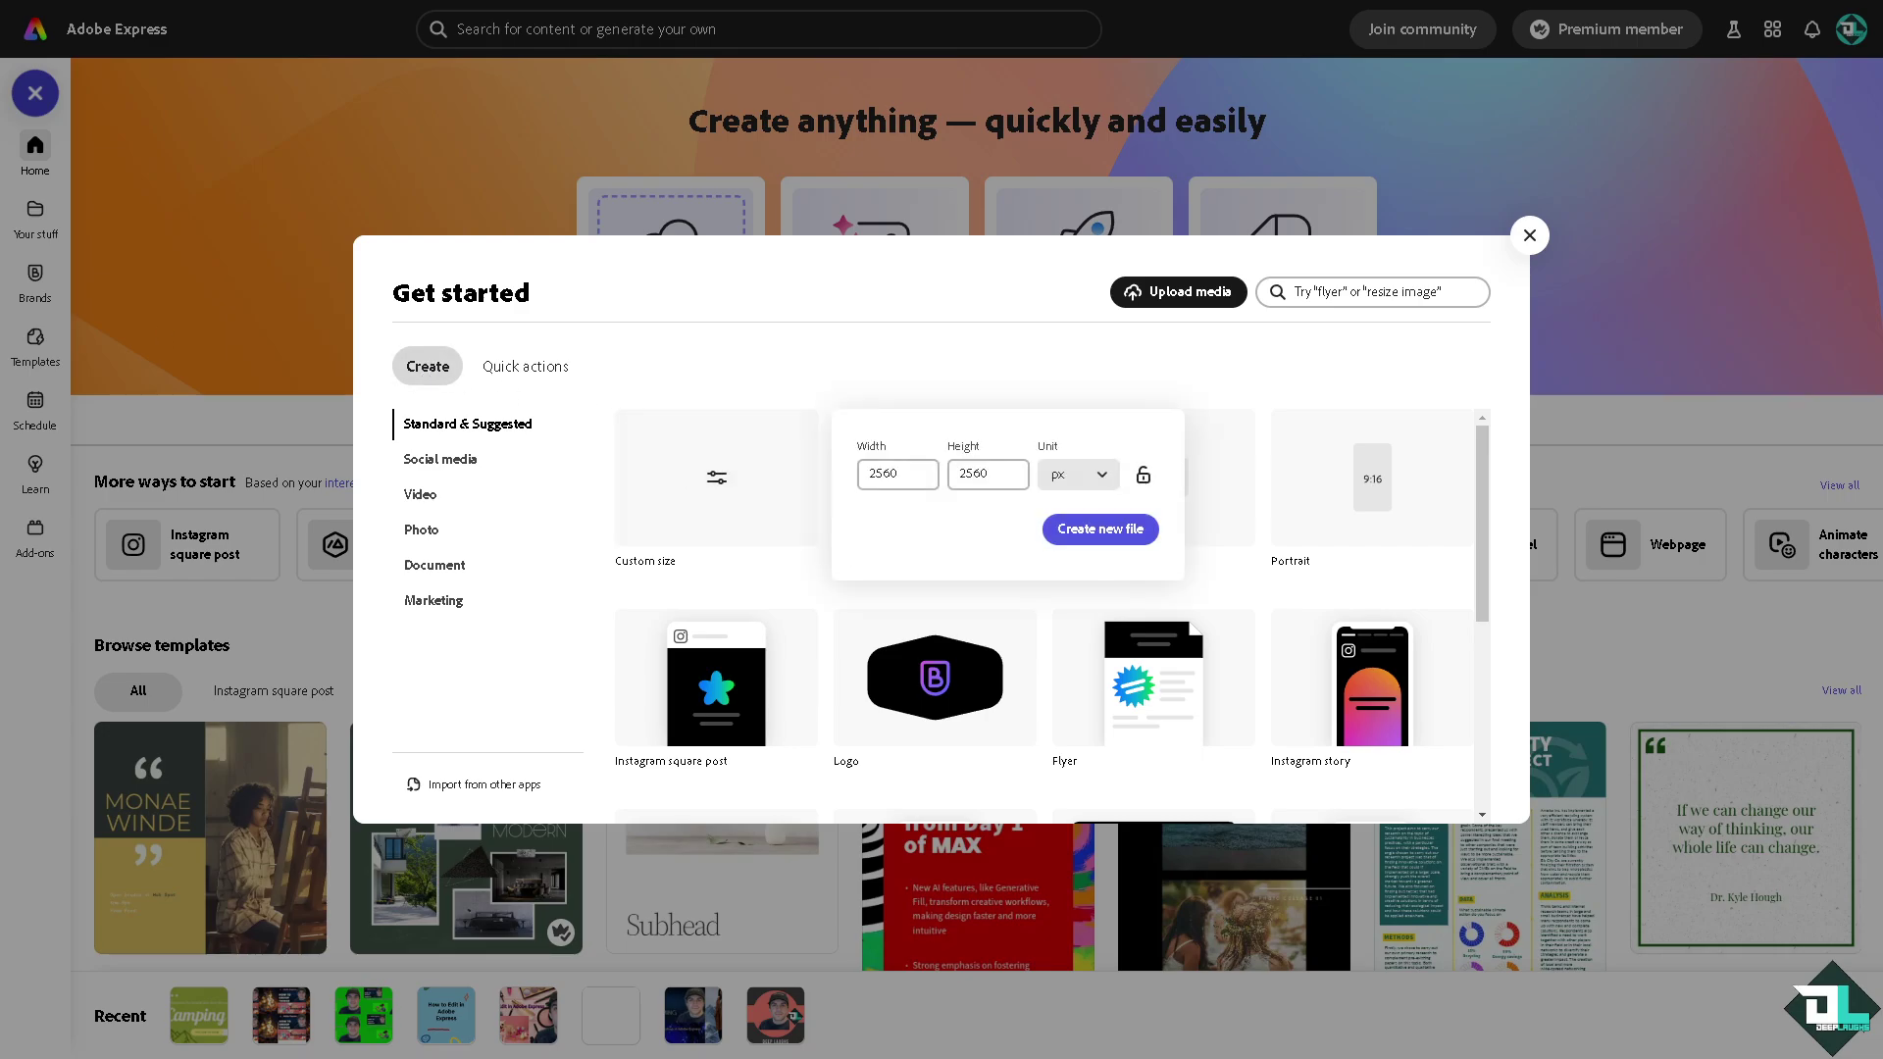
Step: Set the custom size to a width of 1920 px and a height of 1080 px
click(910, 474)
text(1920)
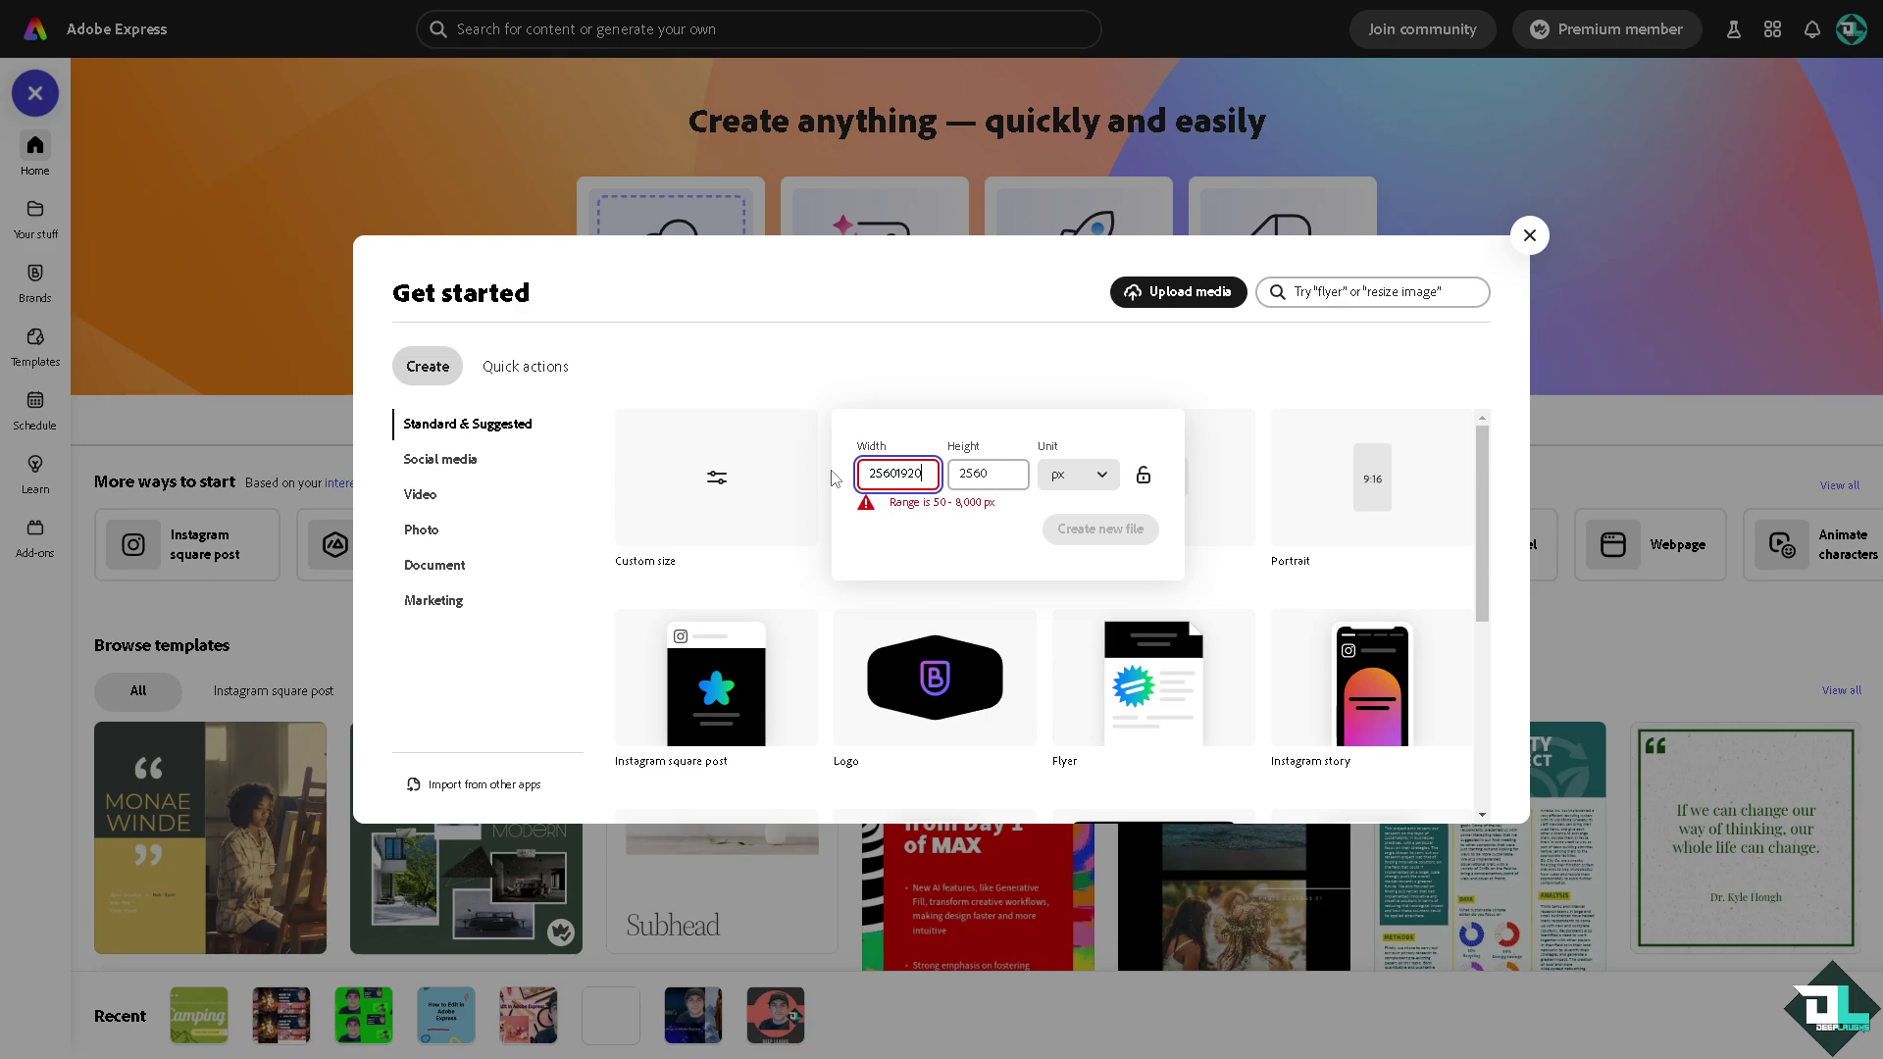
key(Tab)
key(shift+Tab)
key(BackSpace)
text(1920)
key(Tab)
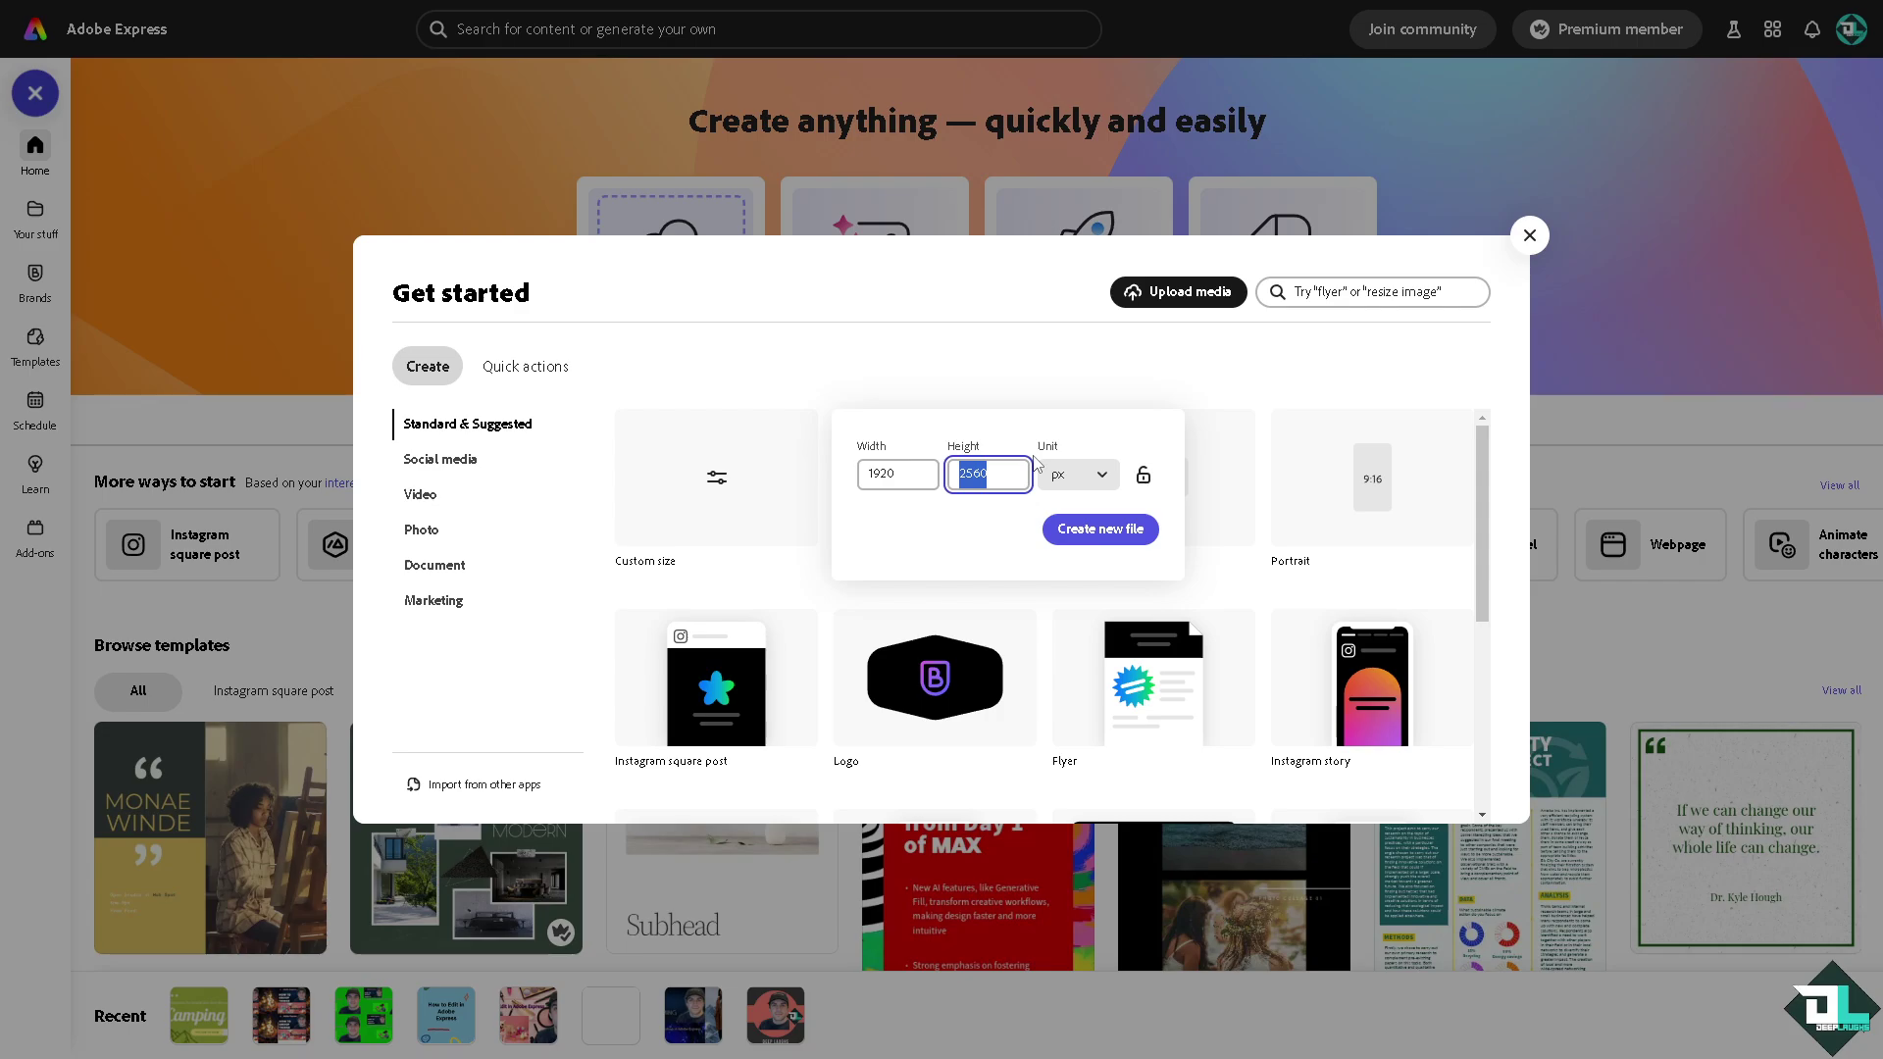
text(1080)
Step: Change the custom size unit to inches and try to set the width to 300
click(1099, 477)
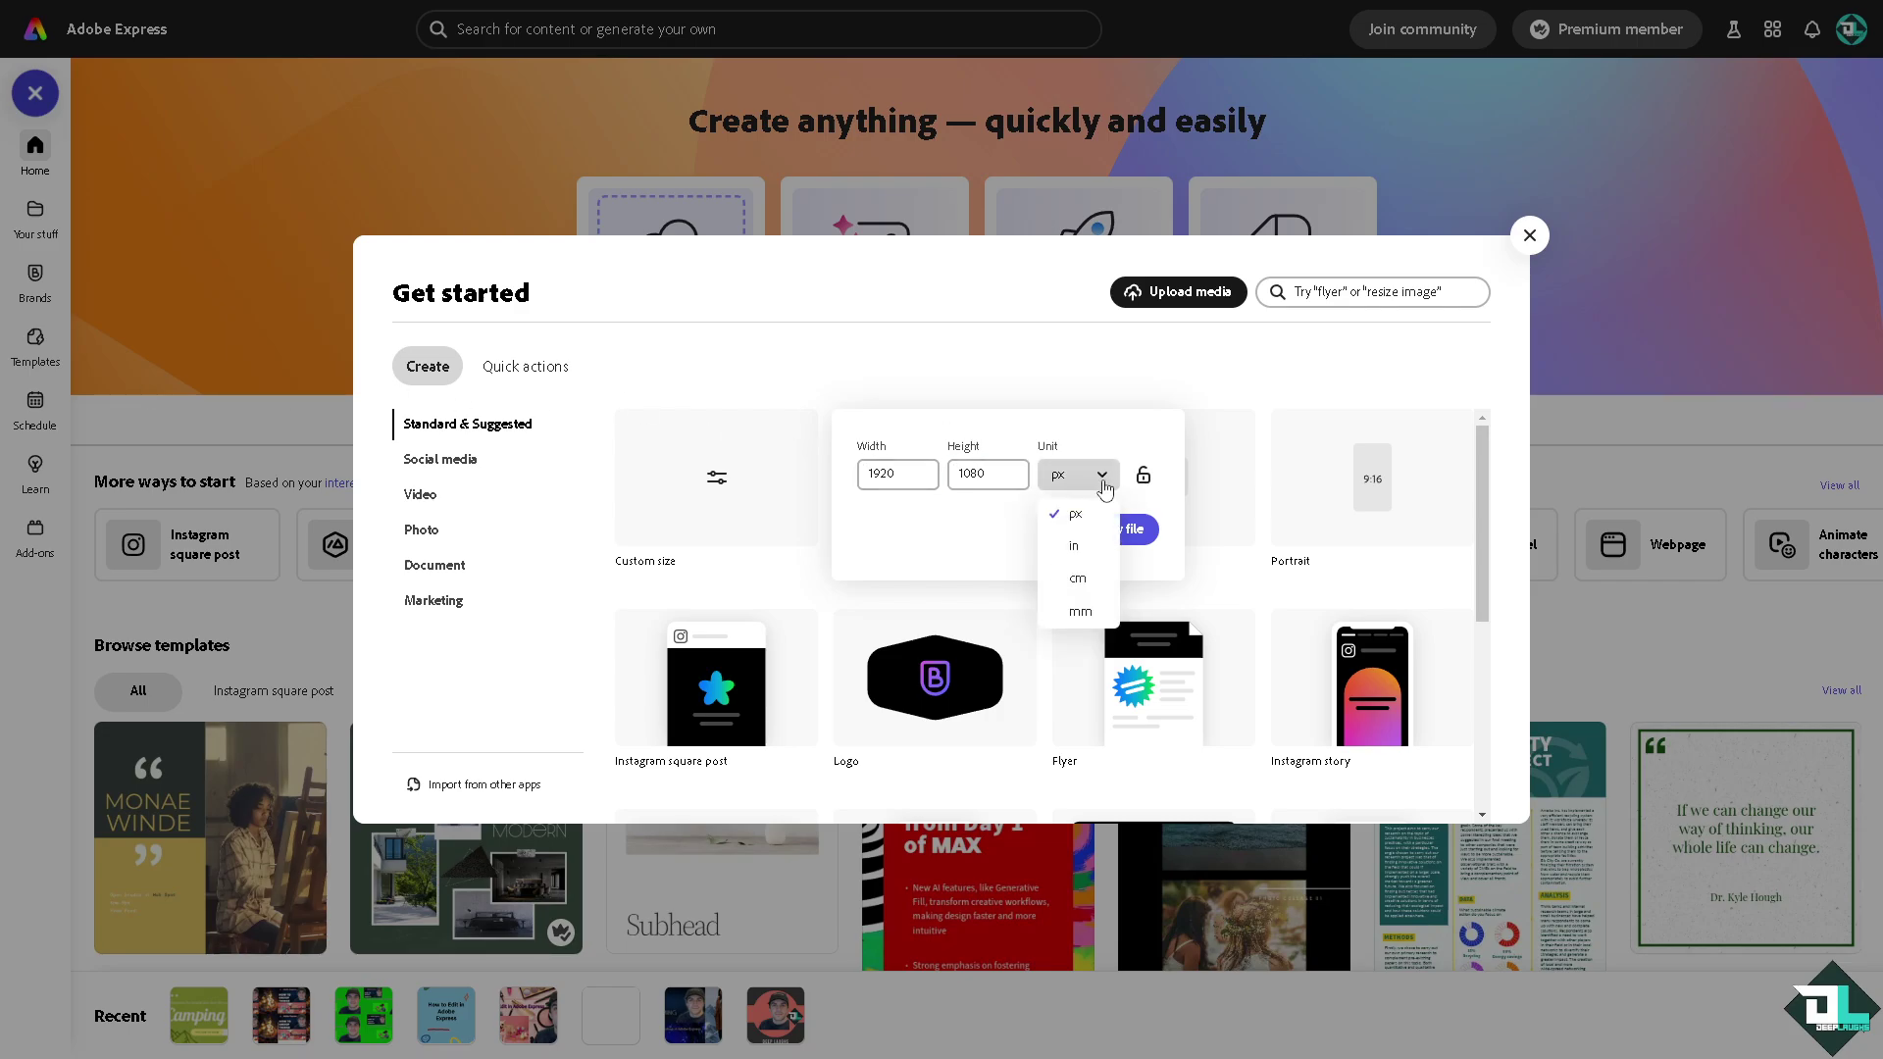
click(1071, 549)
click(887, 474)
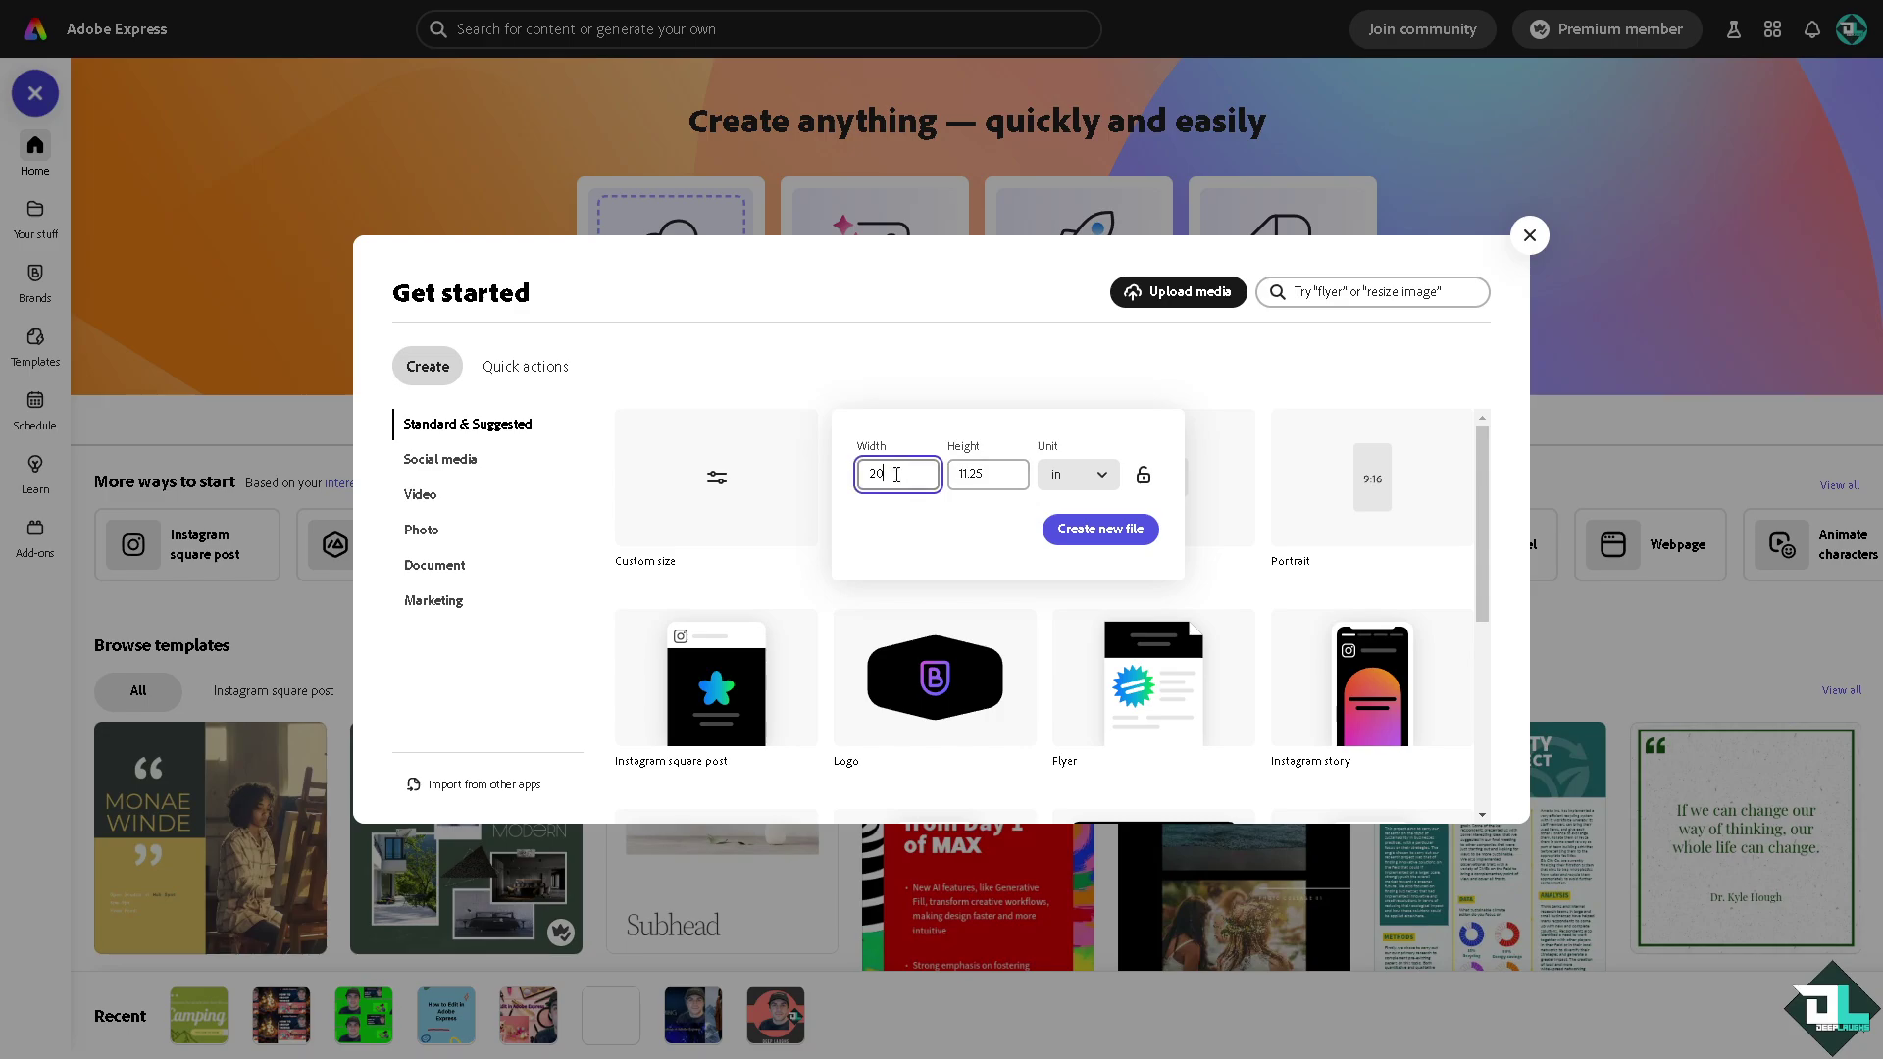
text(30)
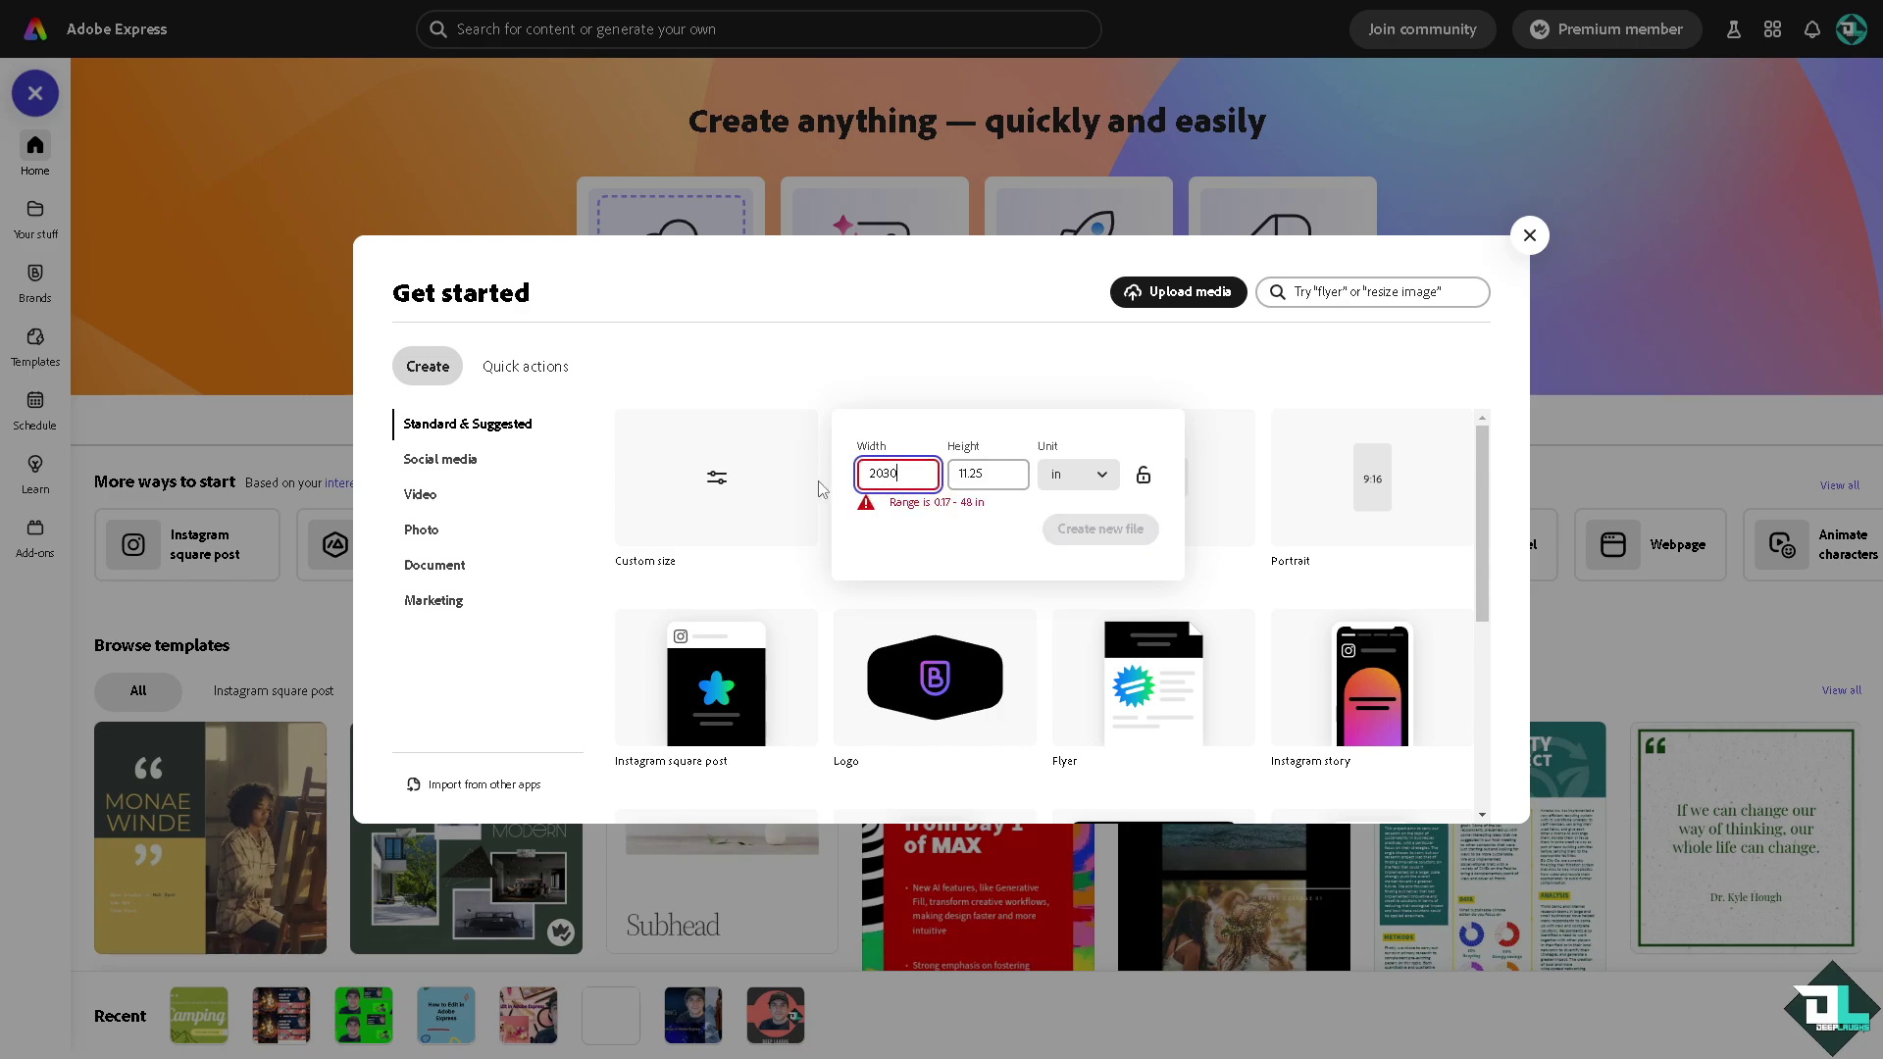
text(0)
key(ctrl+a)
text(300)
key(Tab)
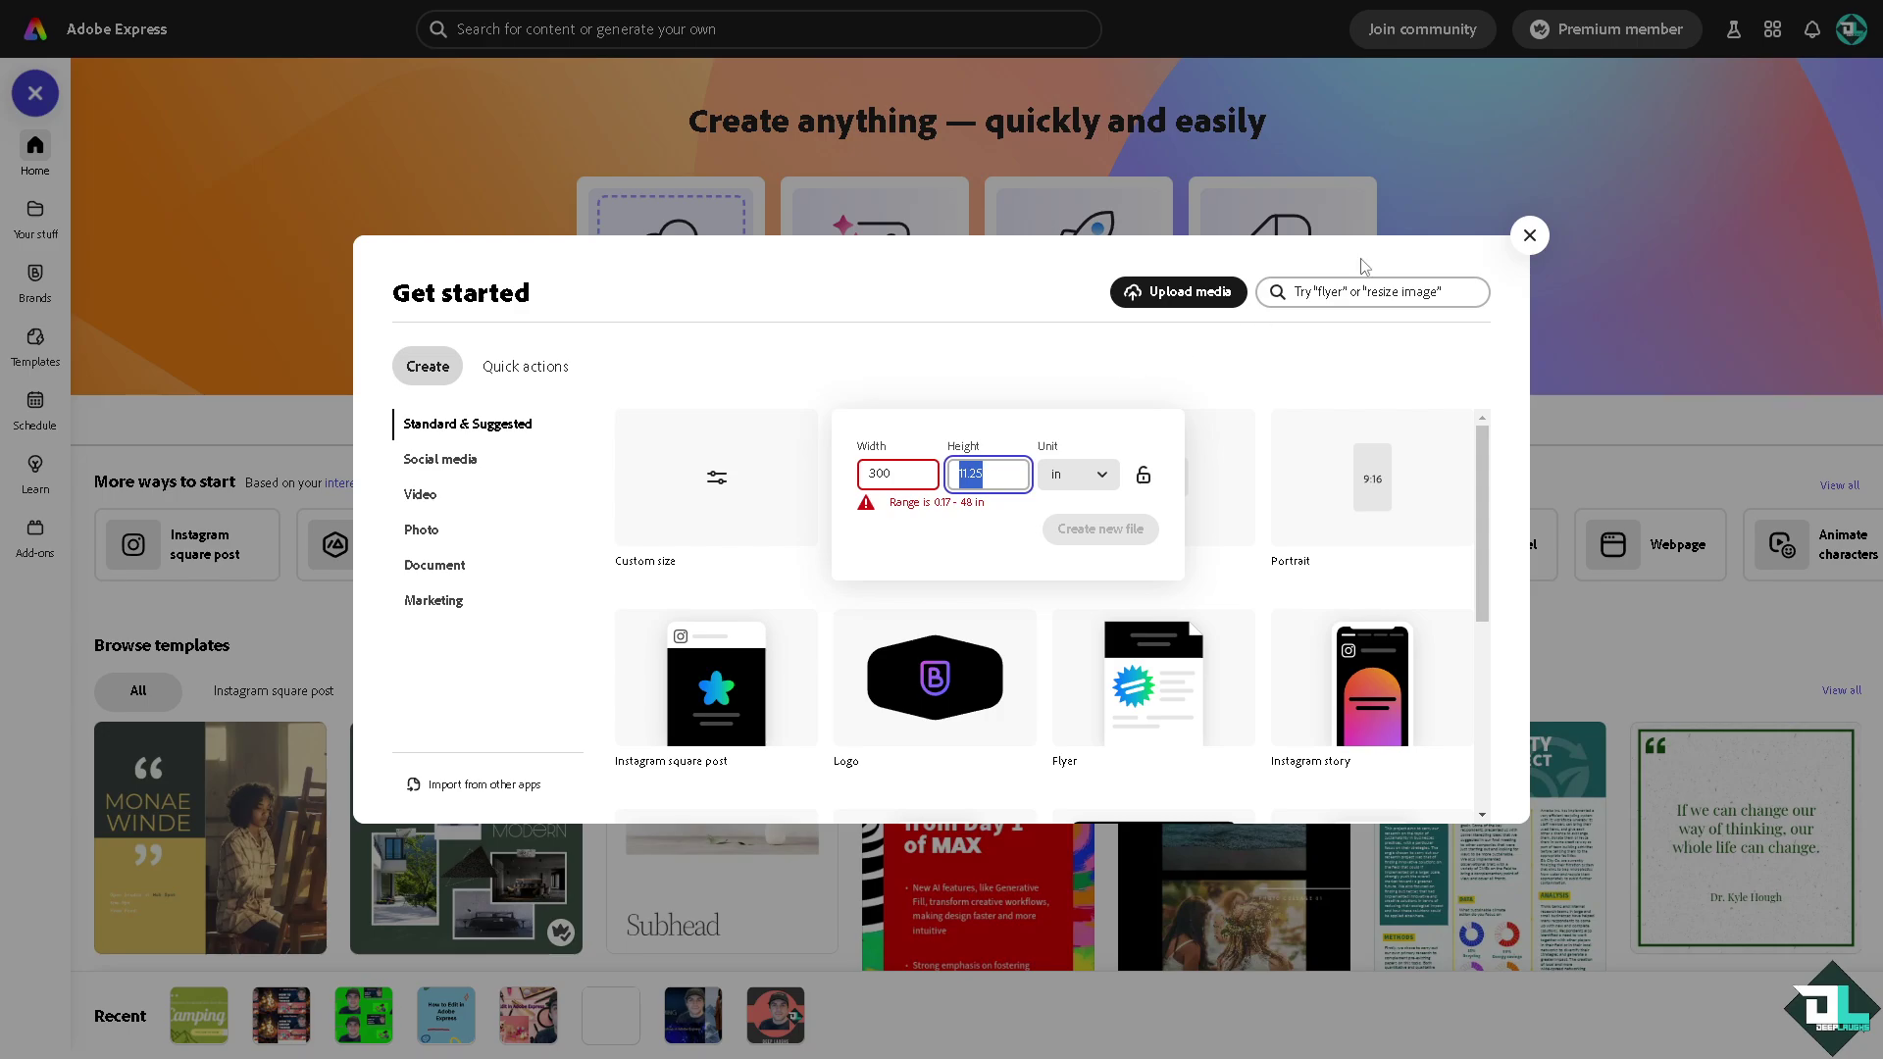
Step: Switch the custom size unit back to pixels and set the width to 300
click(1102, 481)
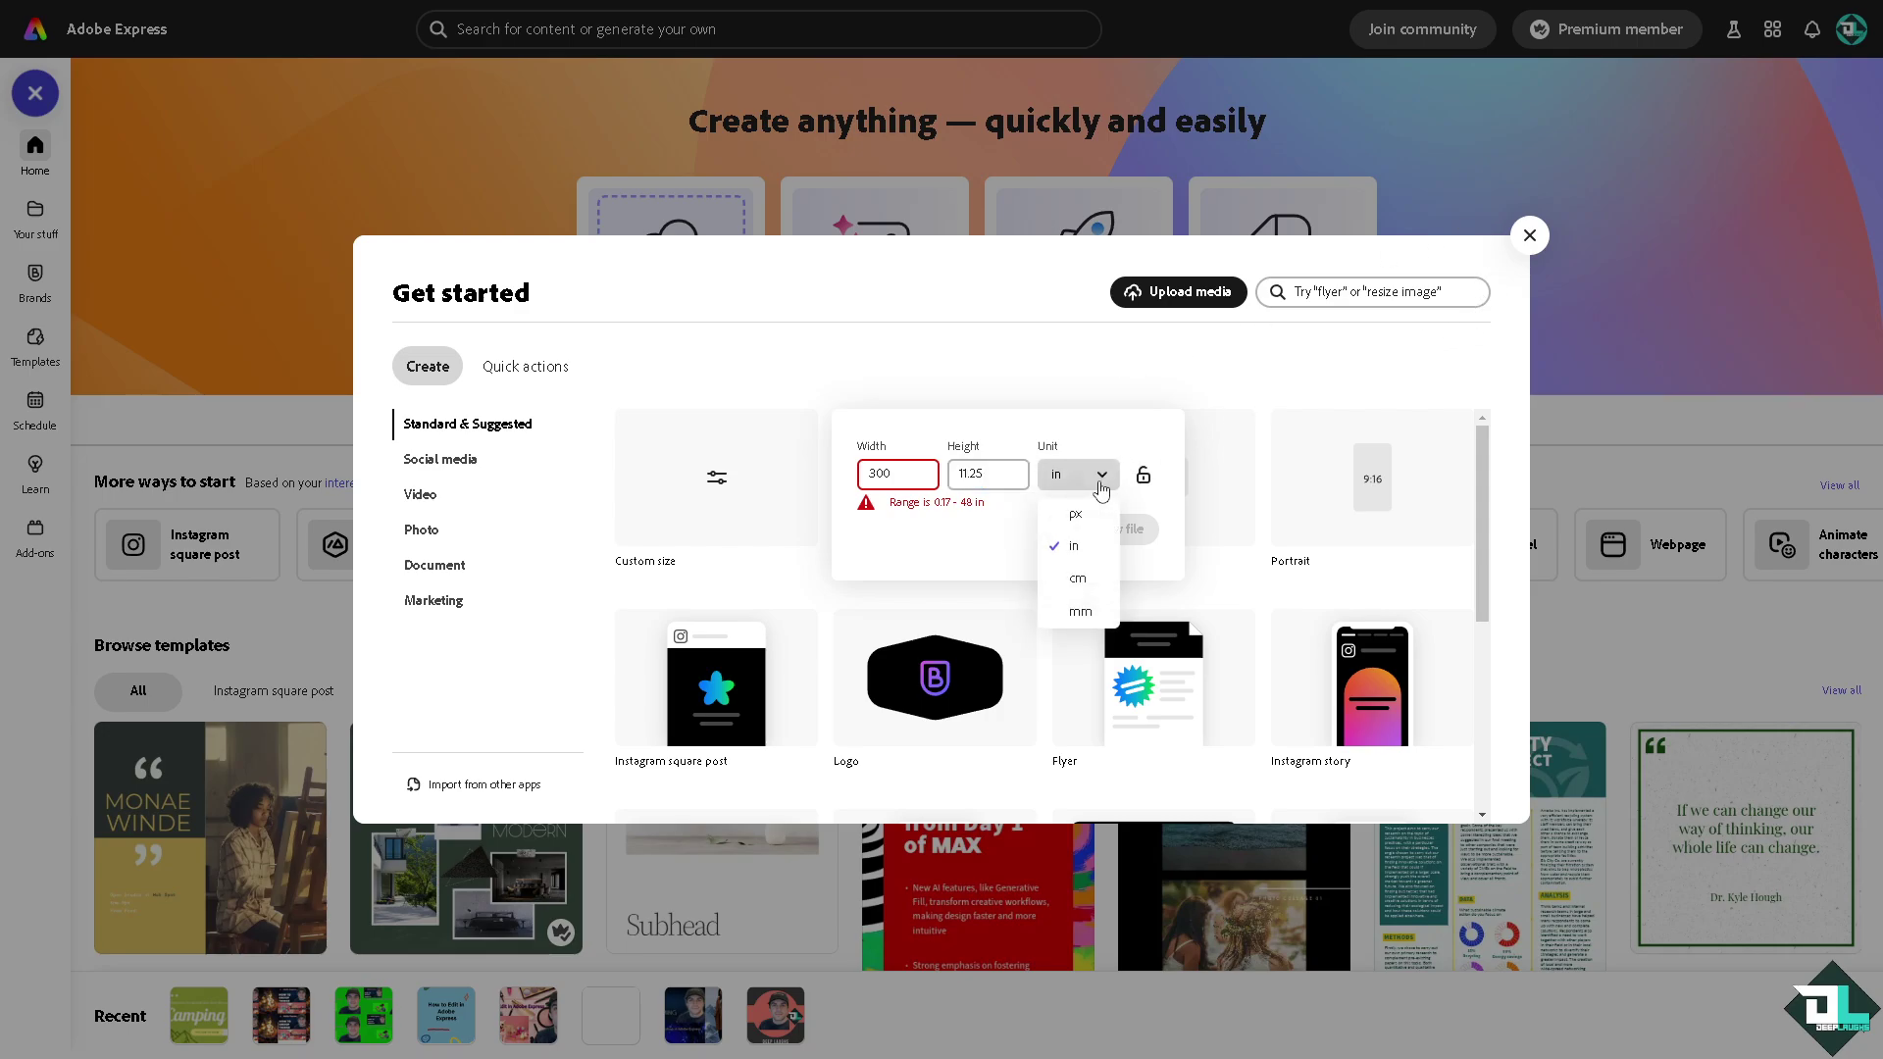
click(1075, 513)
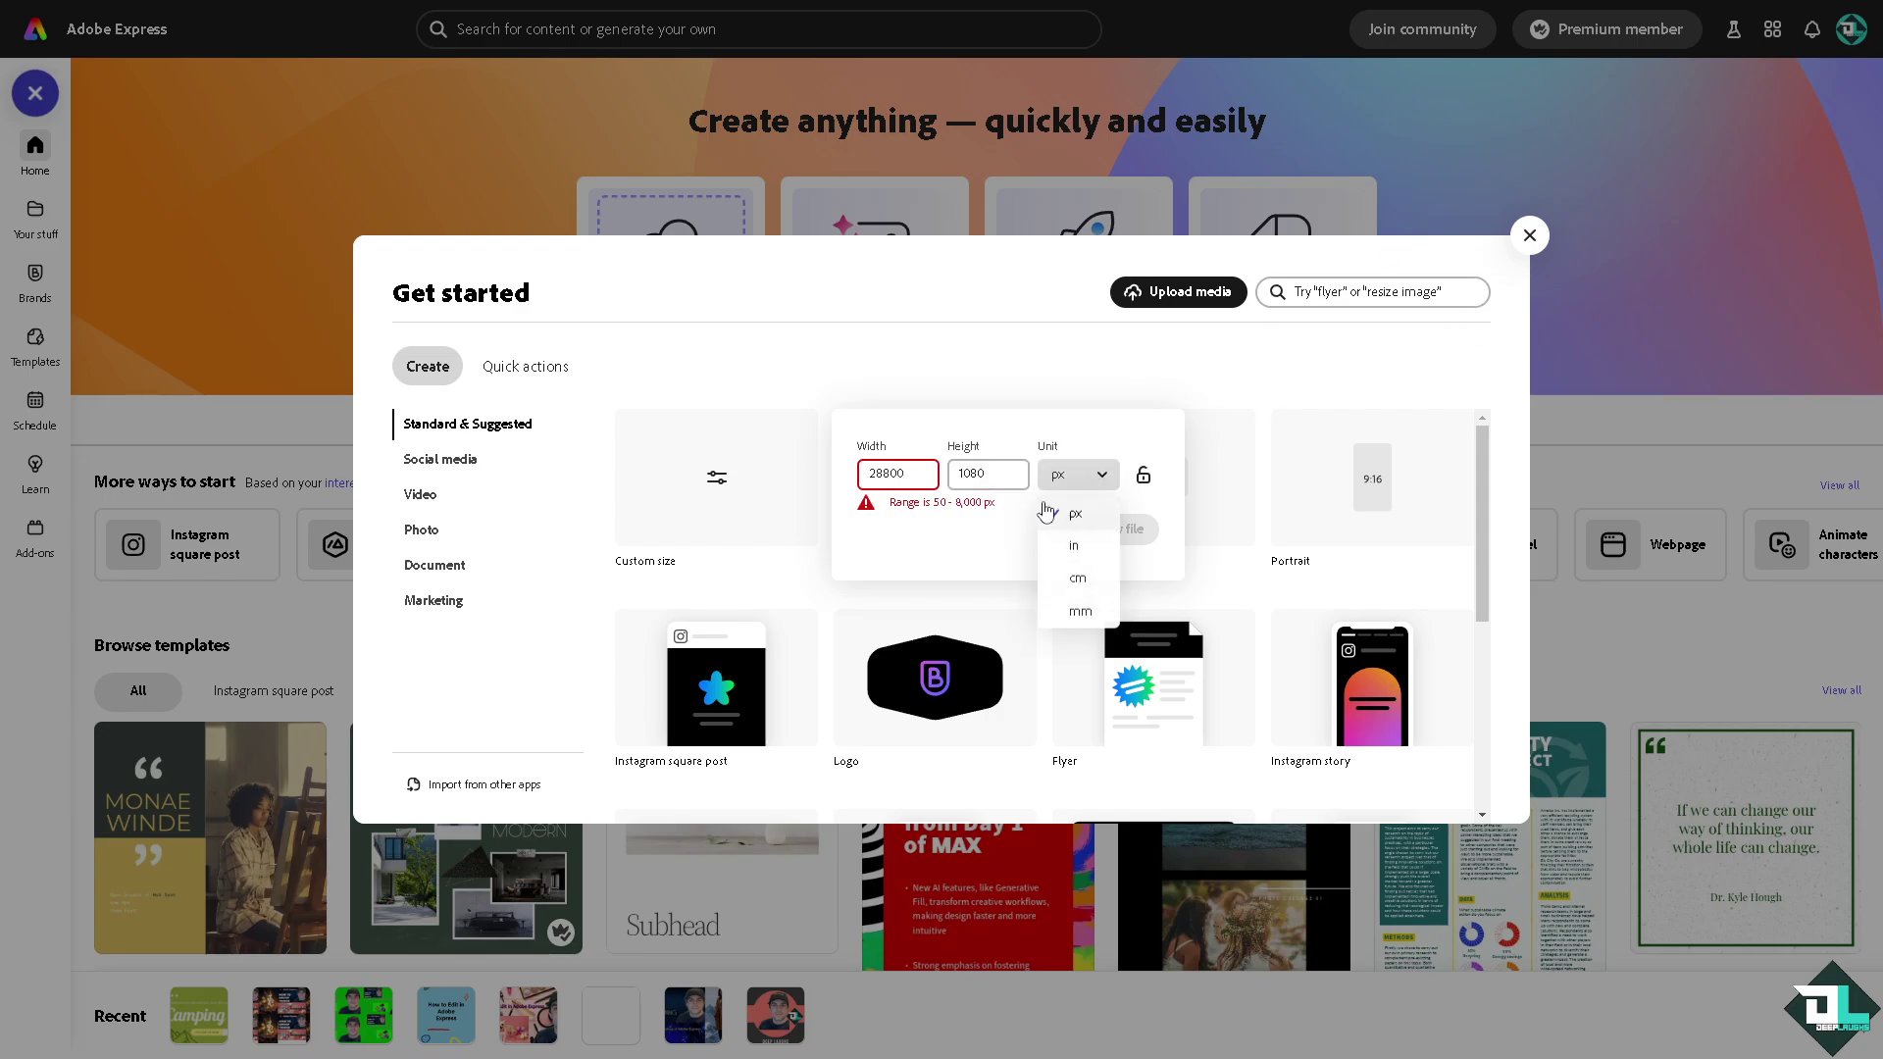
click(924, 476)
key(ctrl+a)
text(2)
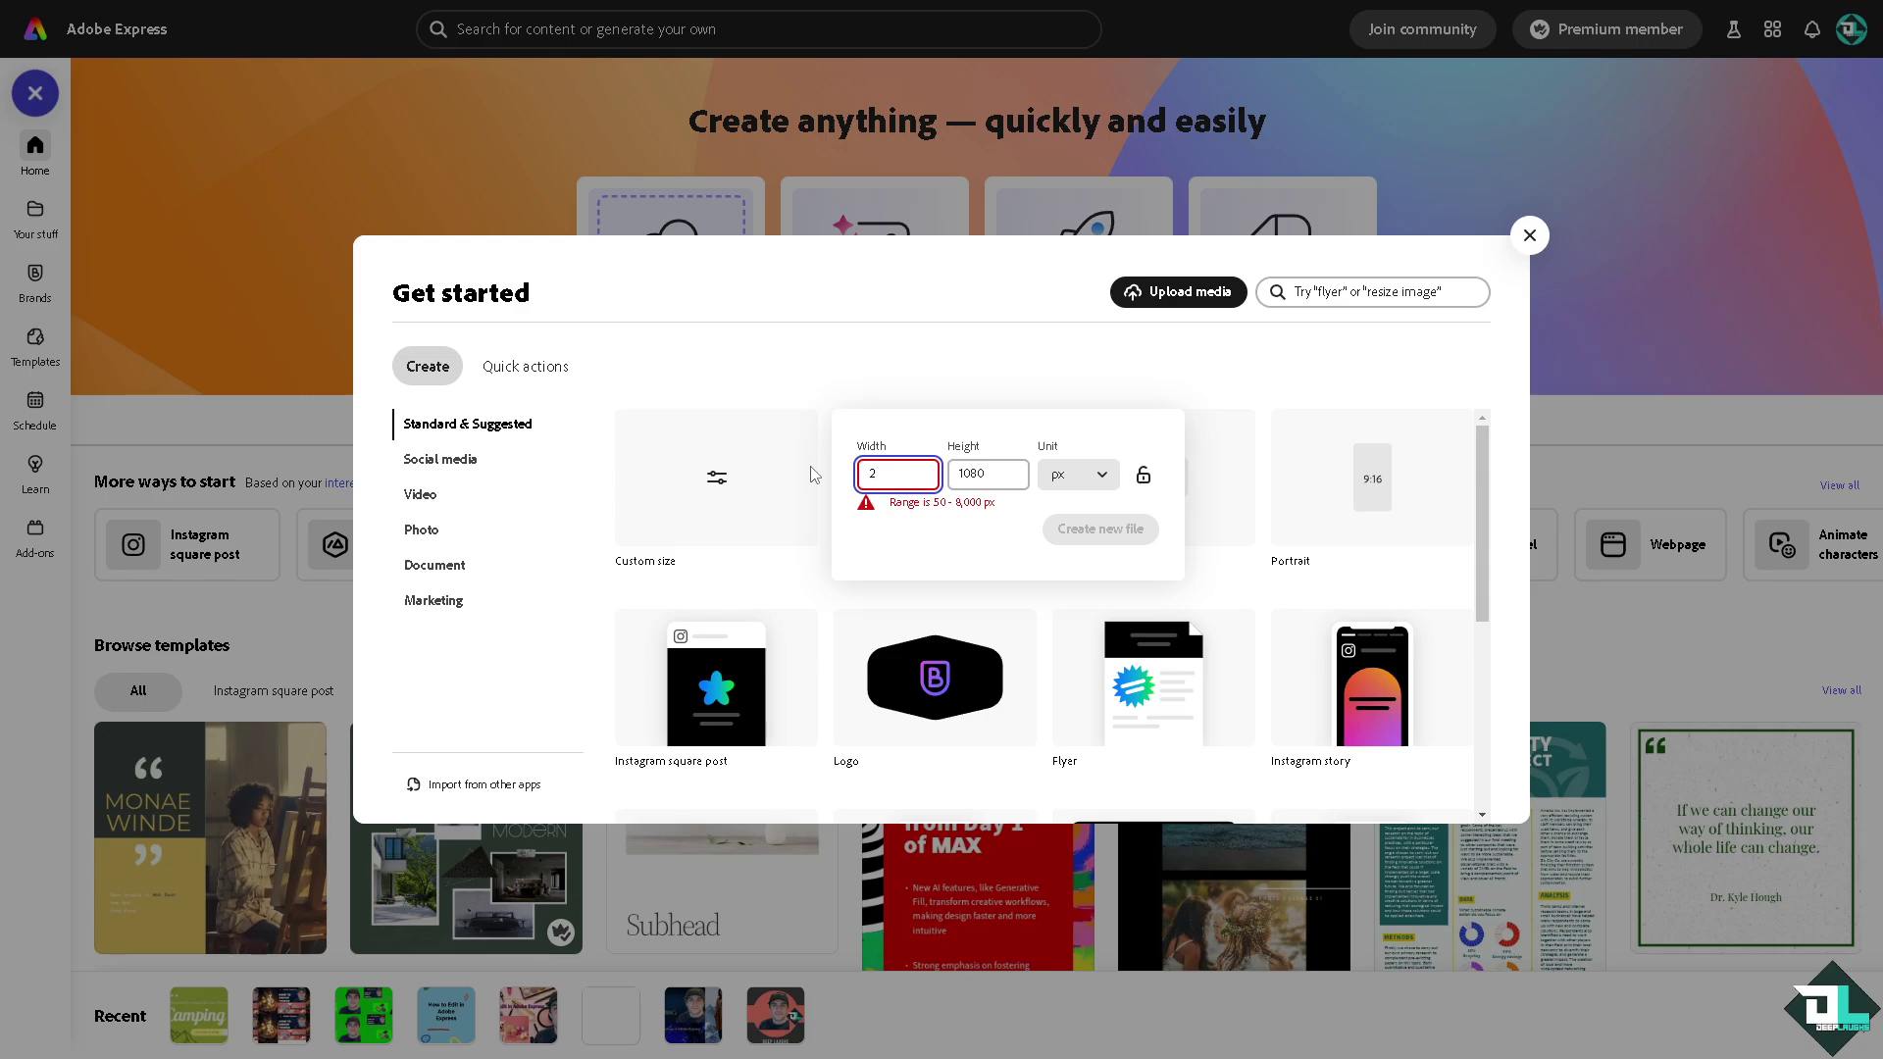
text(00)
key(Tab)
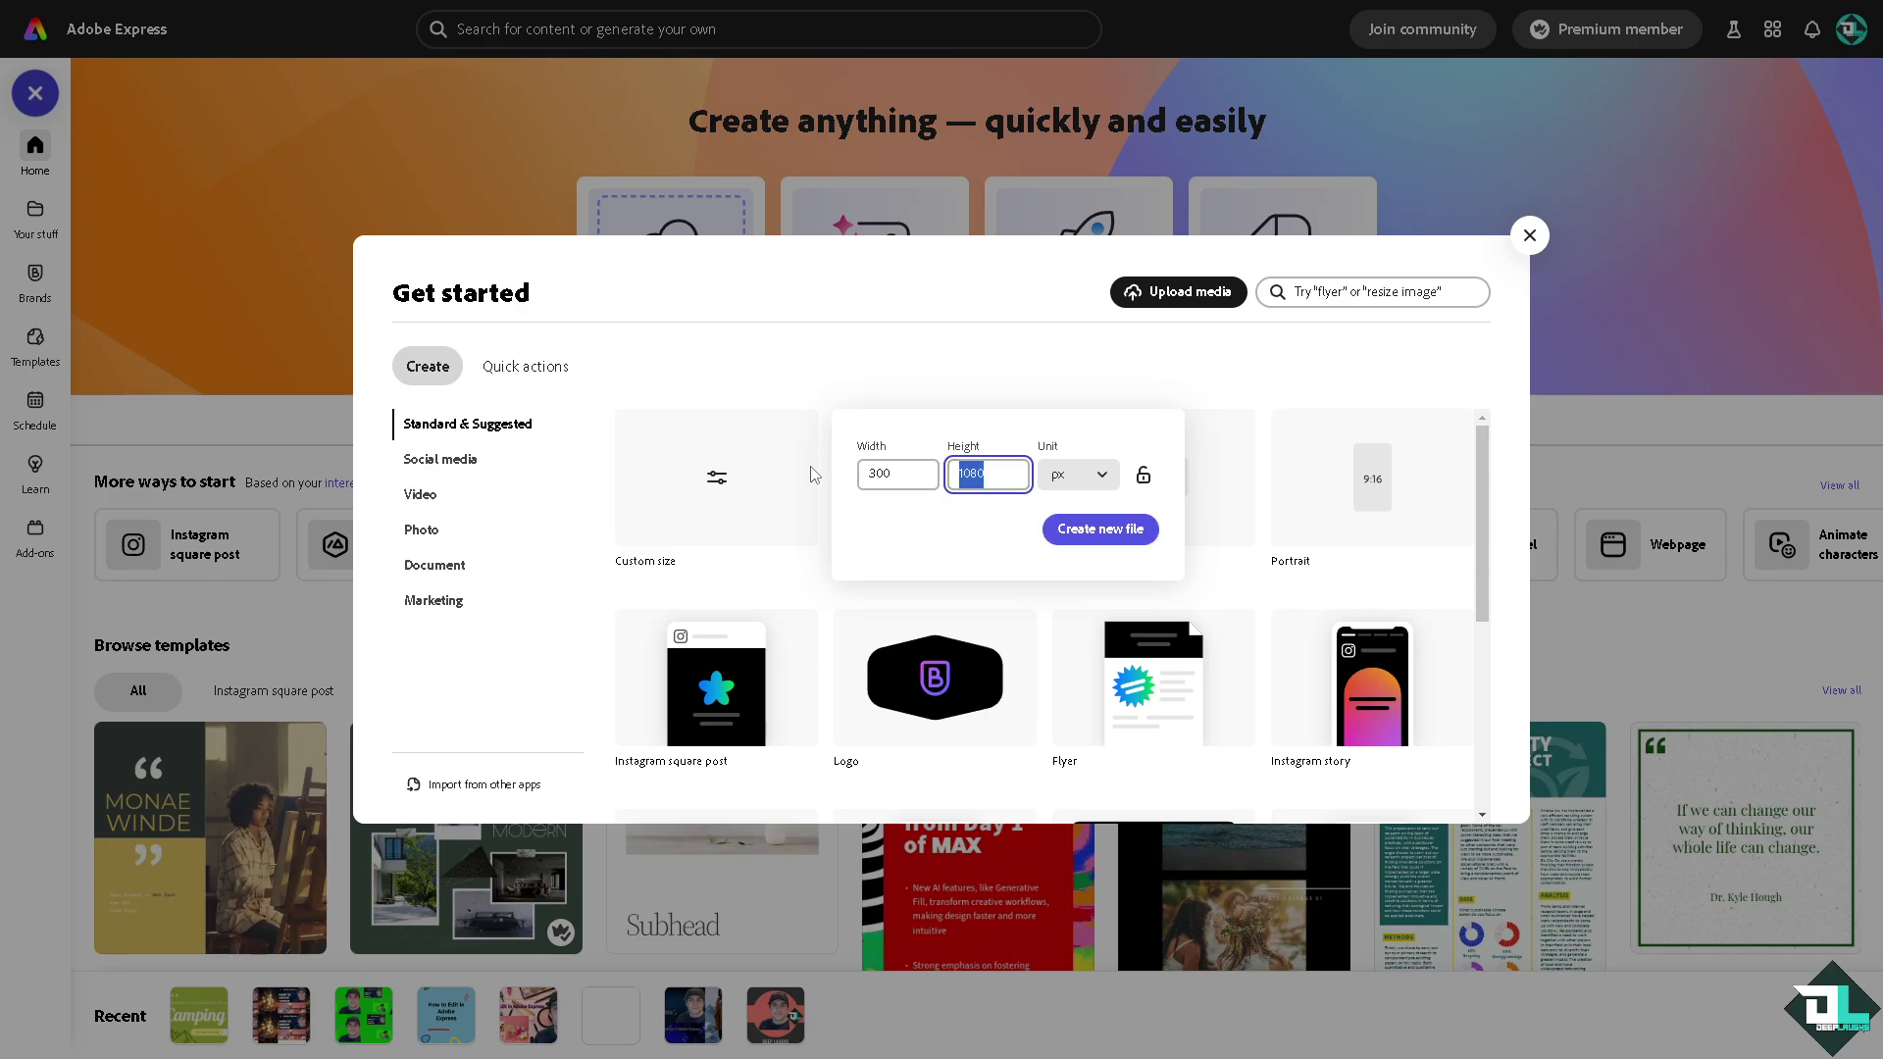
Step: Set the custom size to 2550 px wide by 3300 px high and create the new file
click(898, 481)
key(ctrl+a)
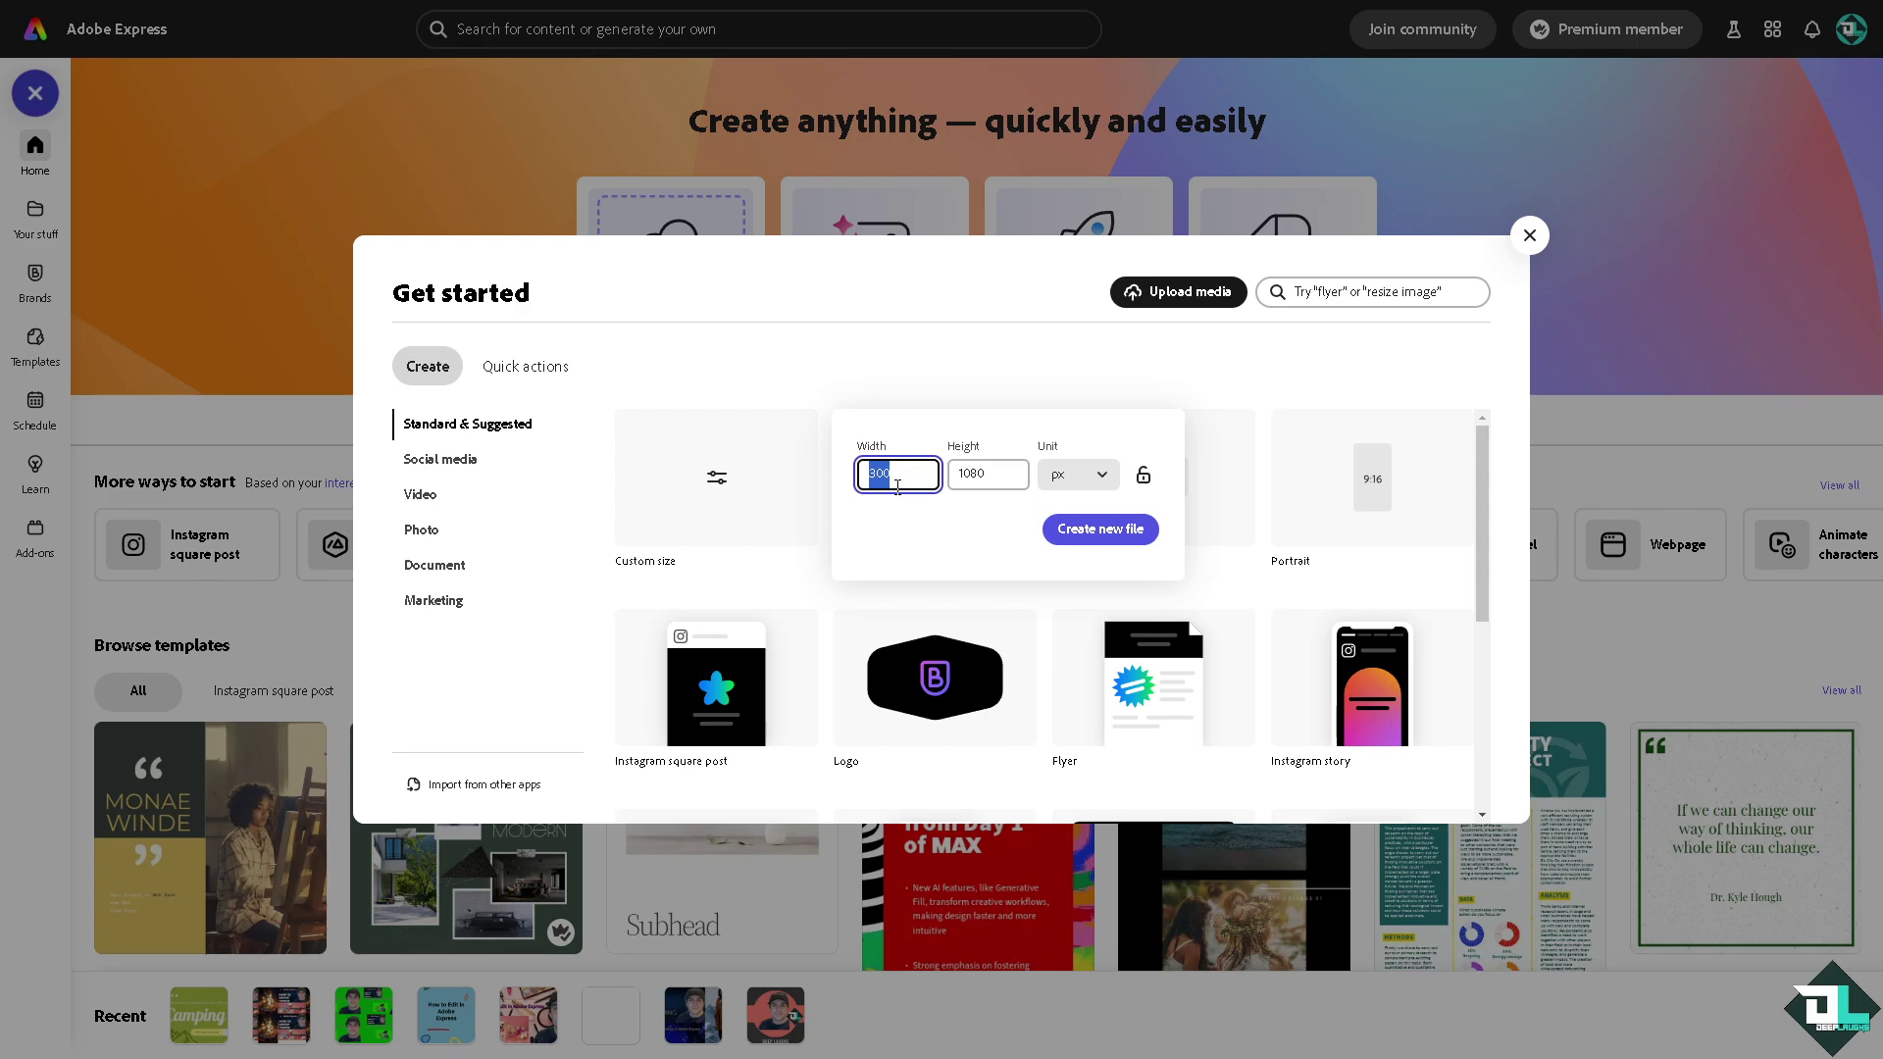
text(2550)
key(Tab)
text(3)
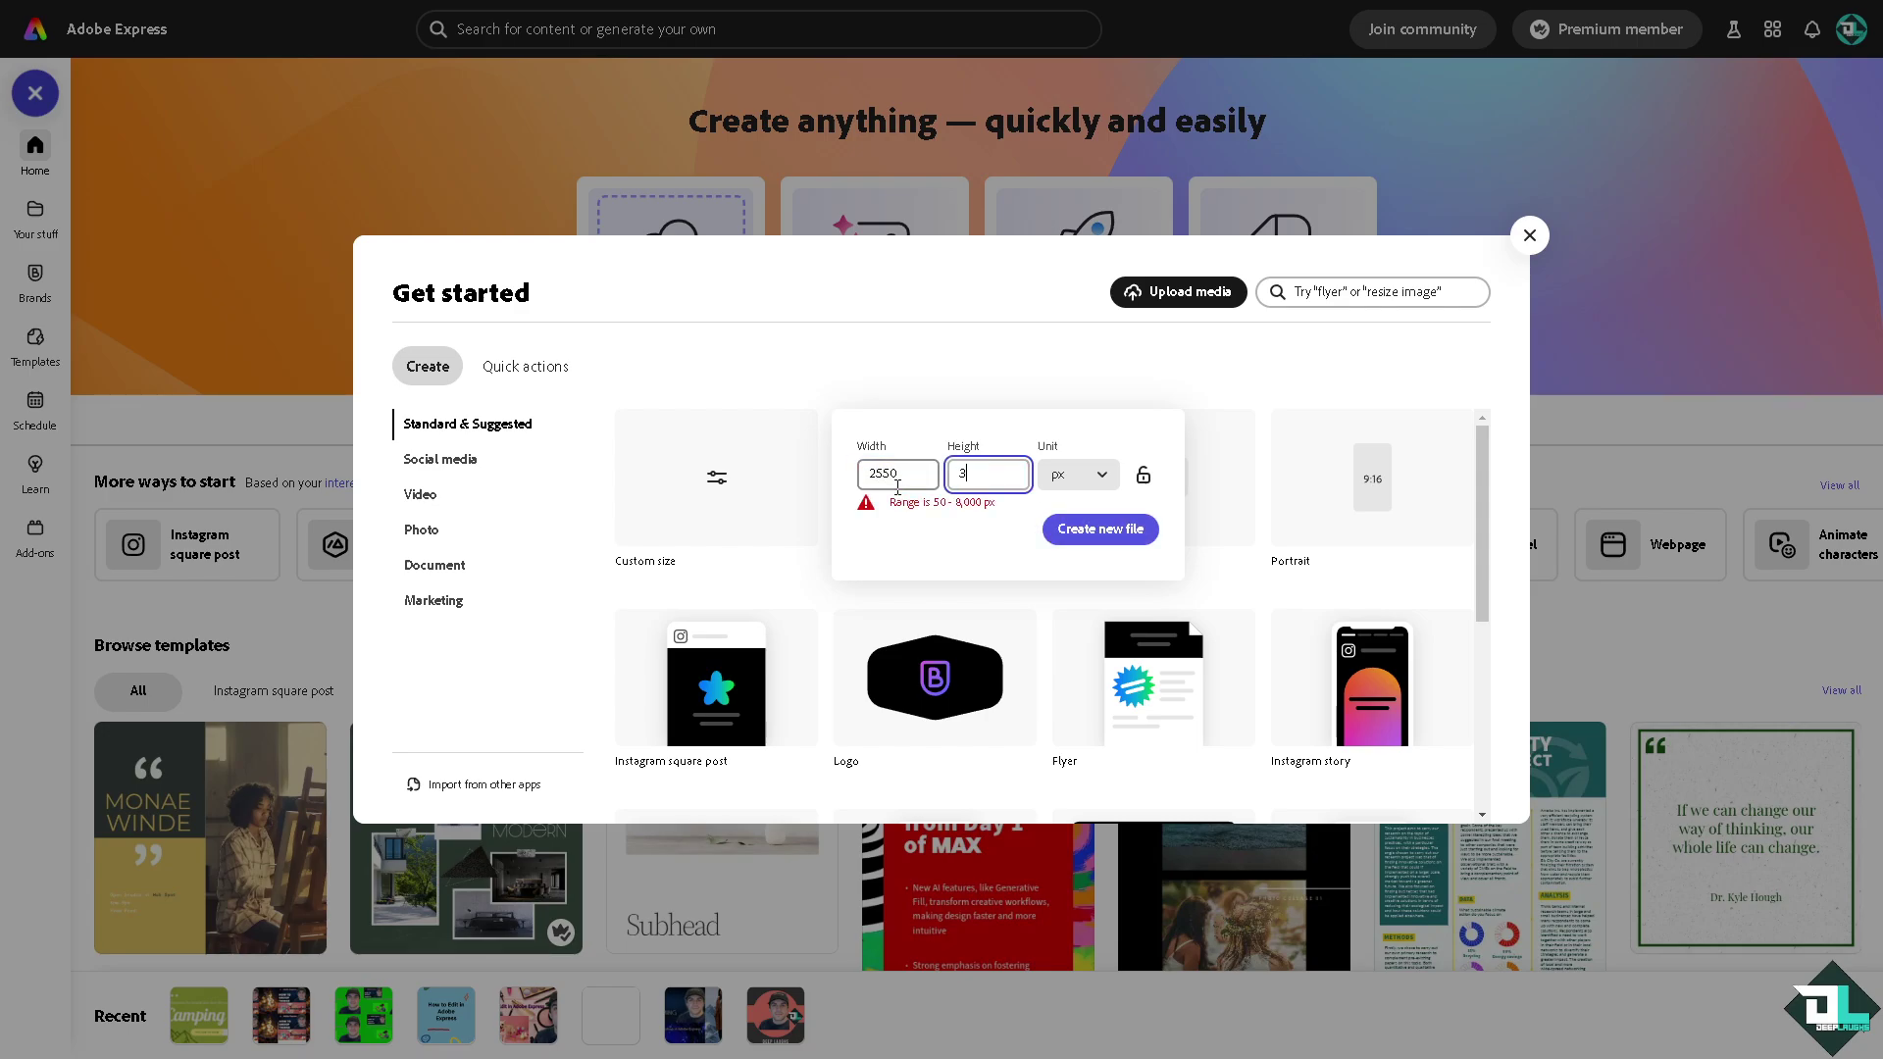
text(300)
click(1093, 530)
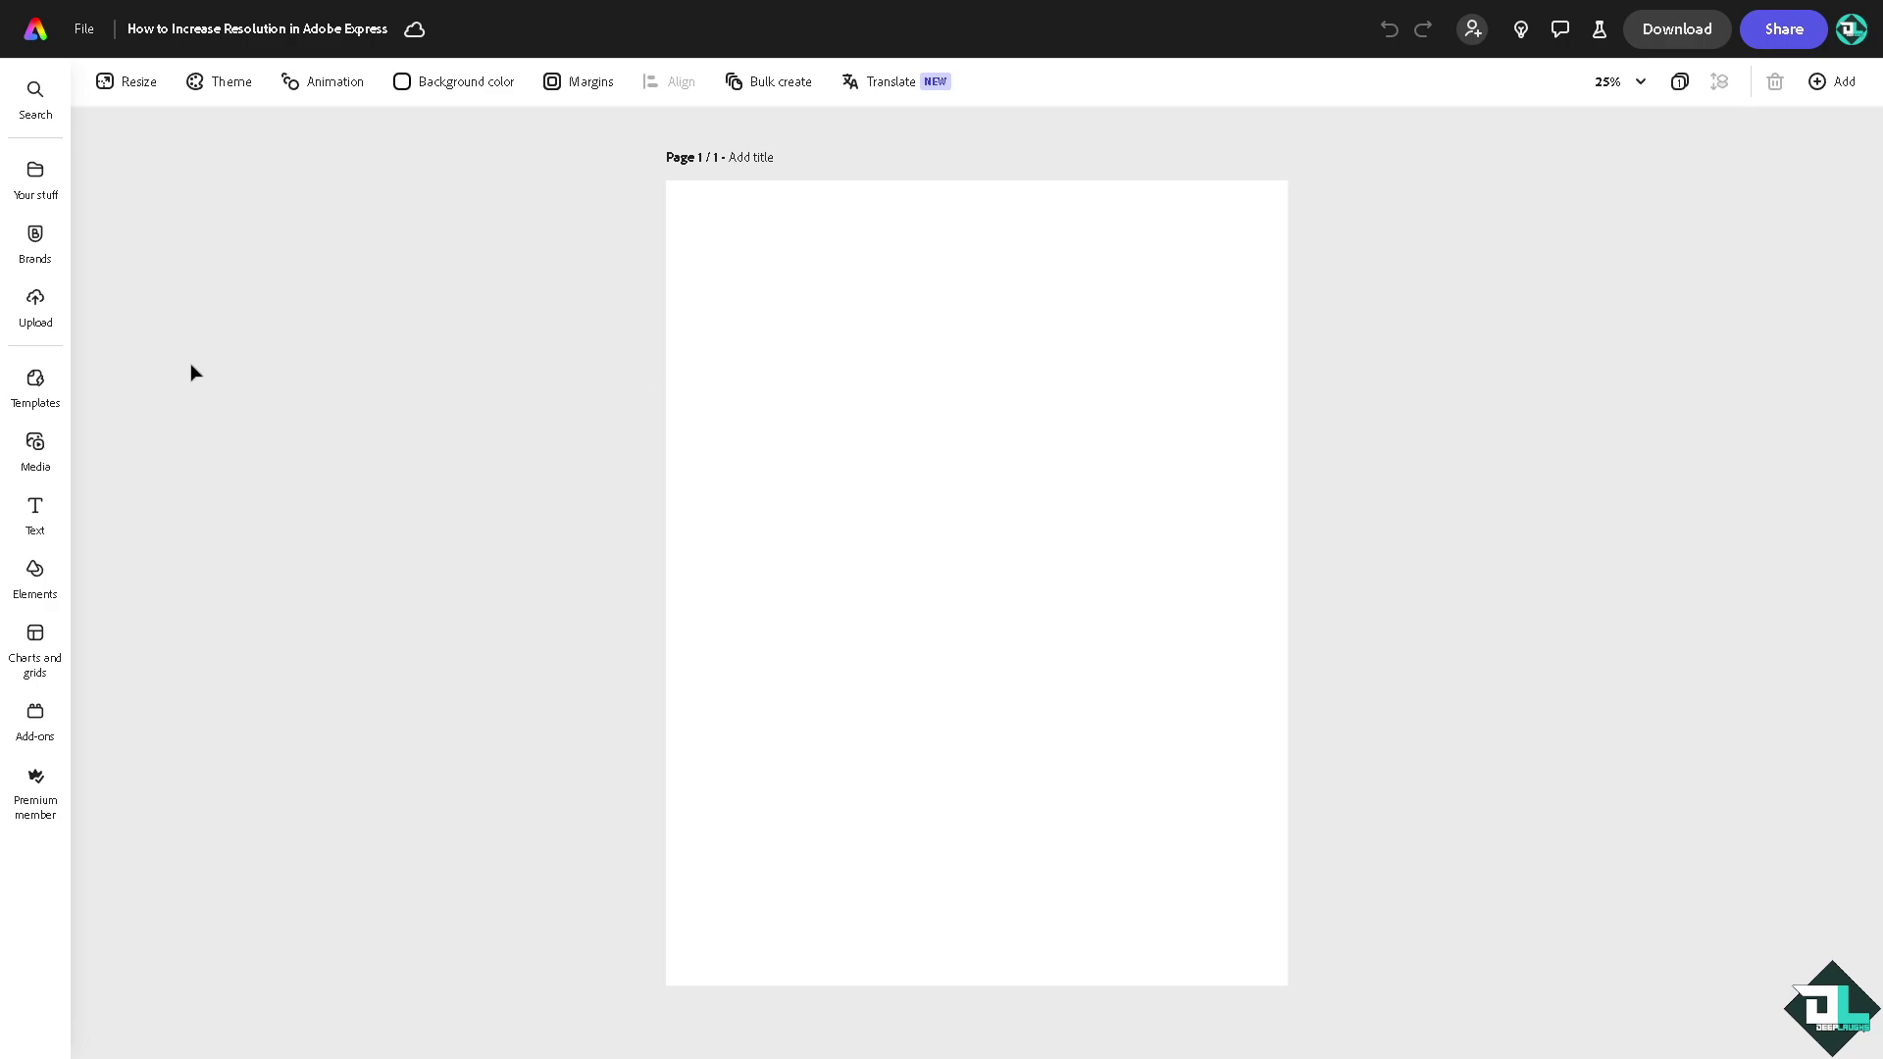
Step: Insert the Deep Laughs brand logo and enlarge it in the lower part of the page, to about half the page width
click(35, 240)
click(158, 210)
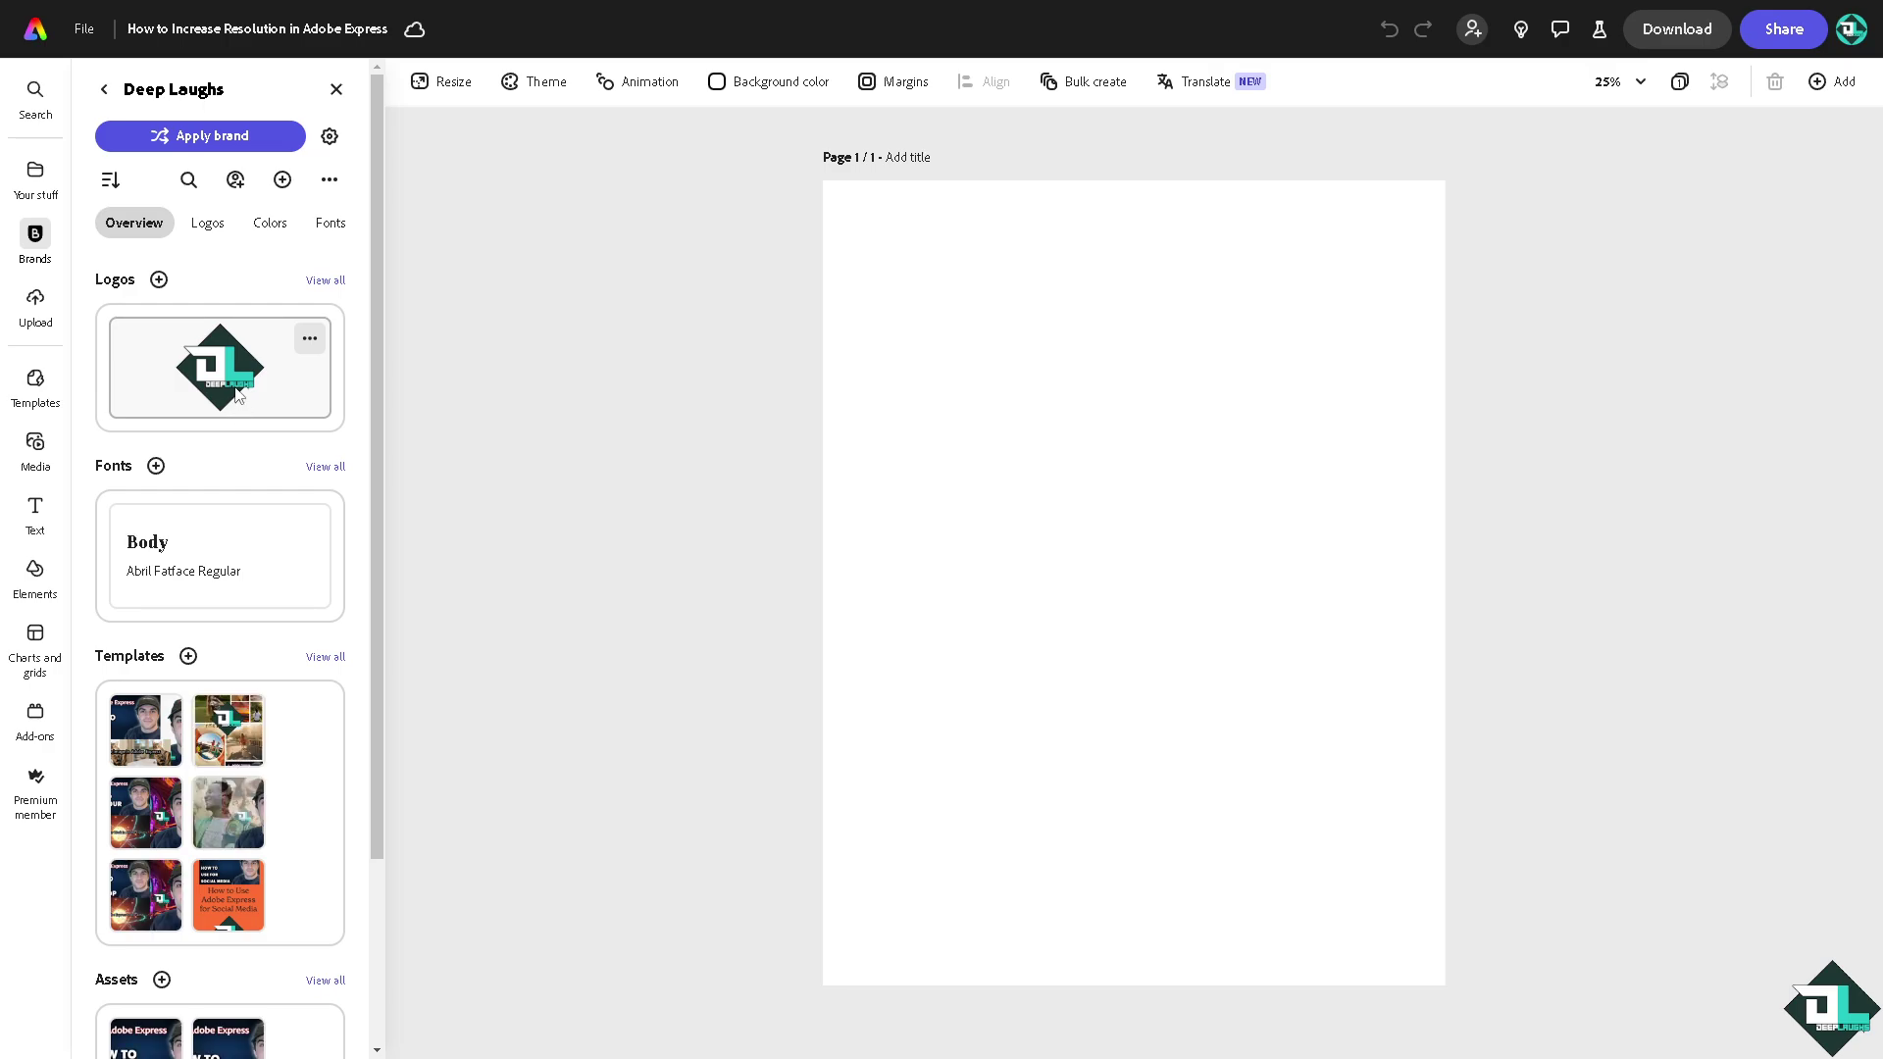
click(238, 392)
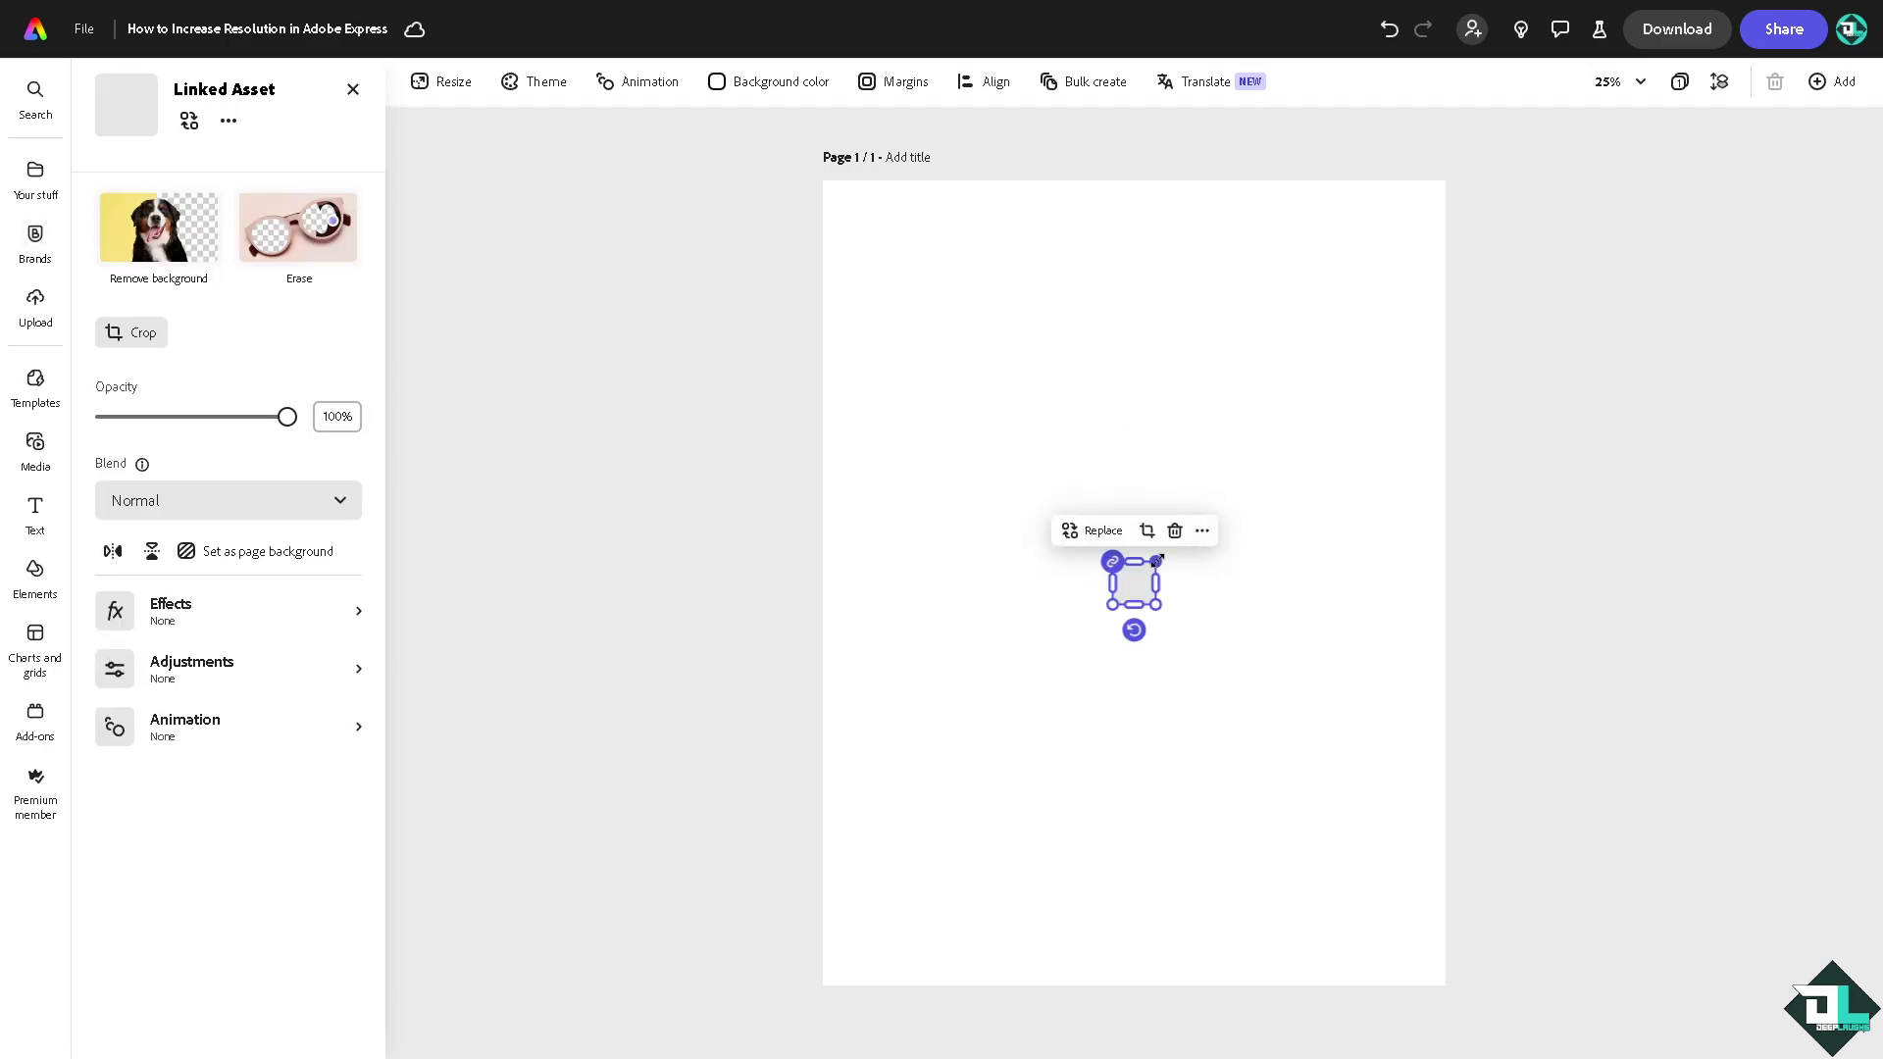
drag(1157, 561, 1358, 438)
drag(1224, 505, 1121, 808)
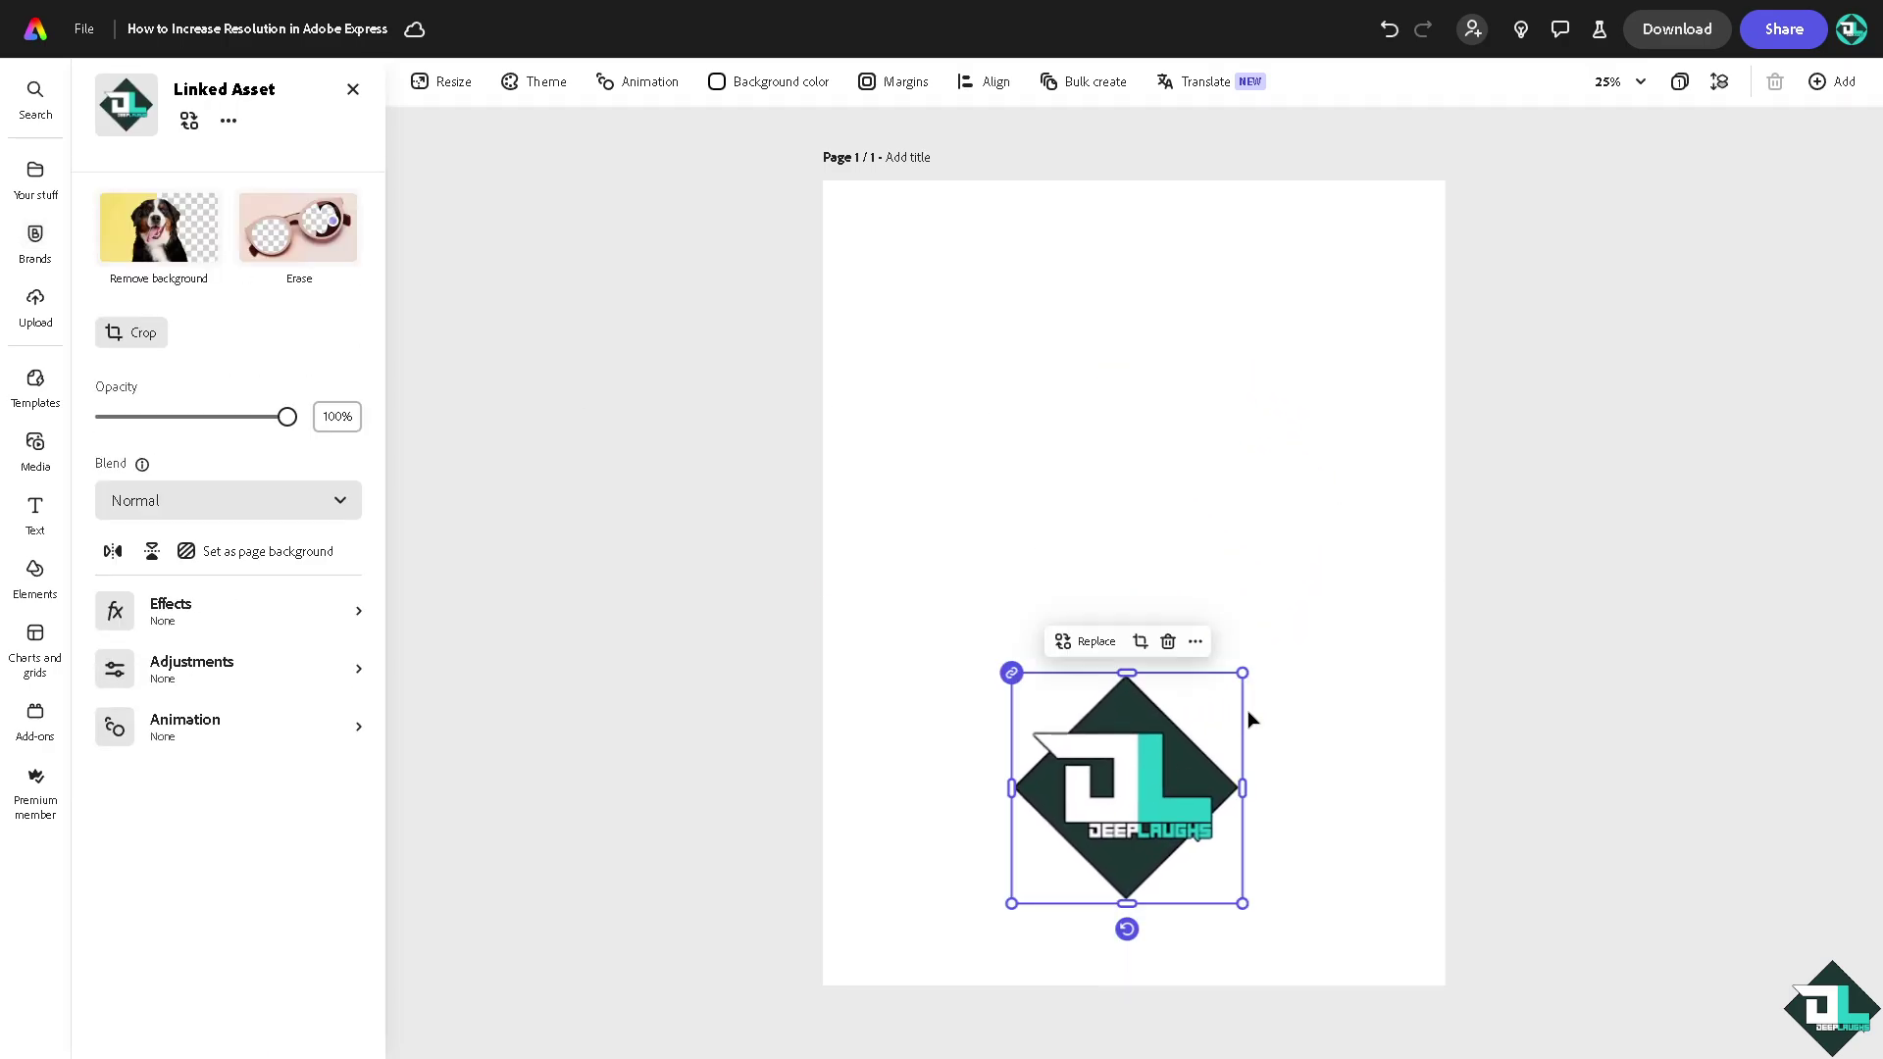
drag(1243, 673, 1346, 576)
drag(1187, 753, 1182, 804)
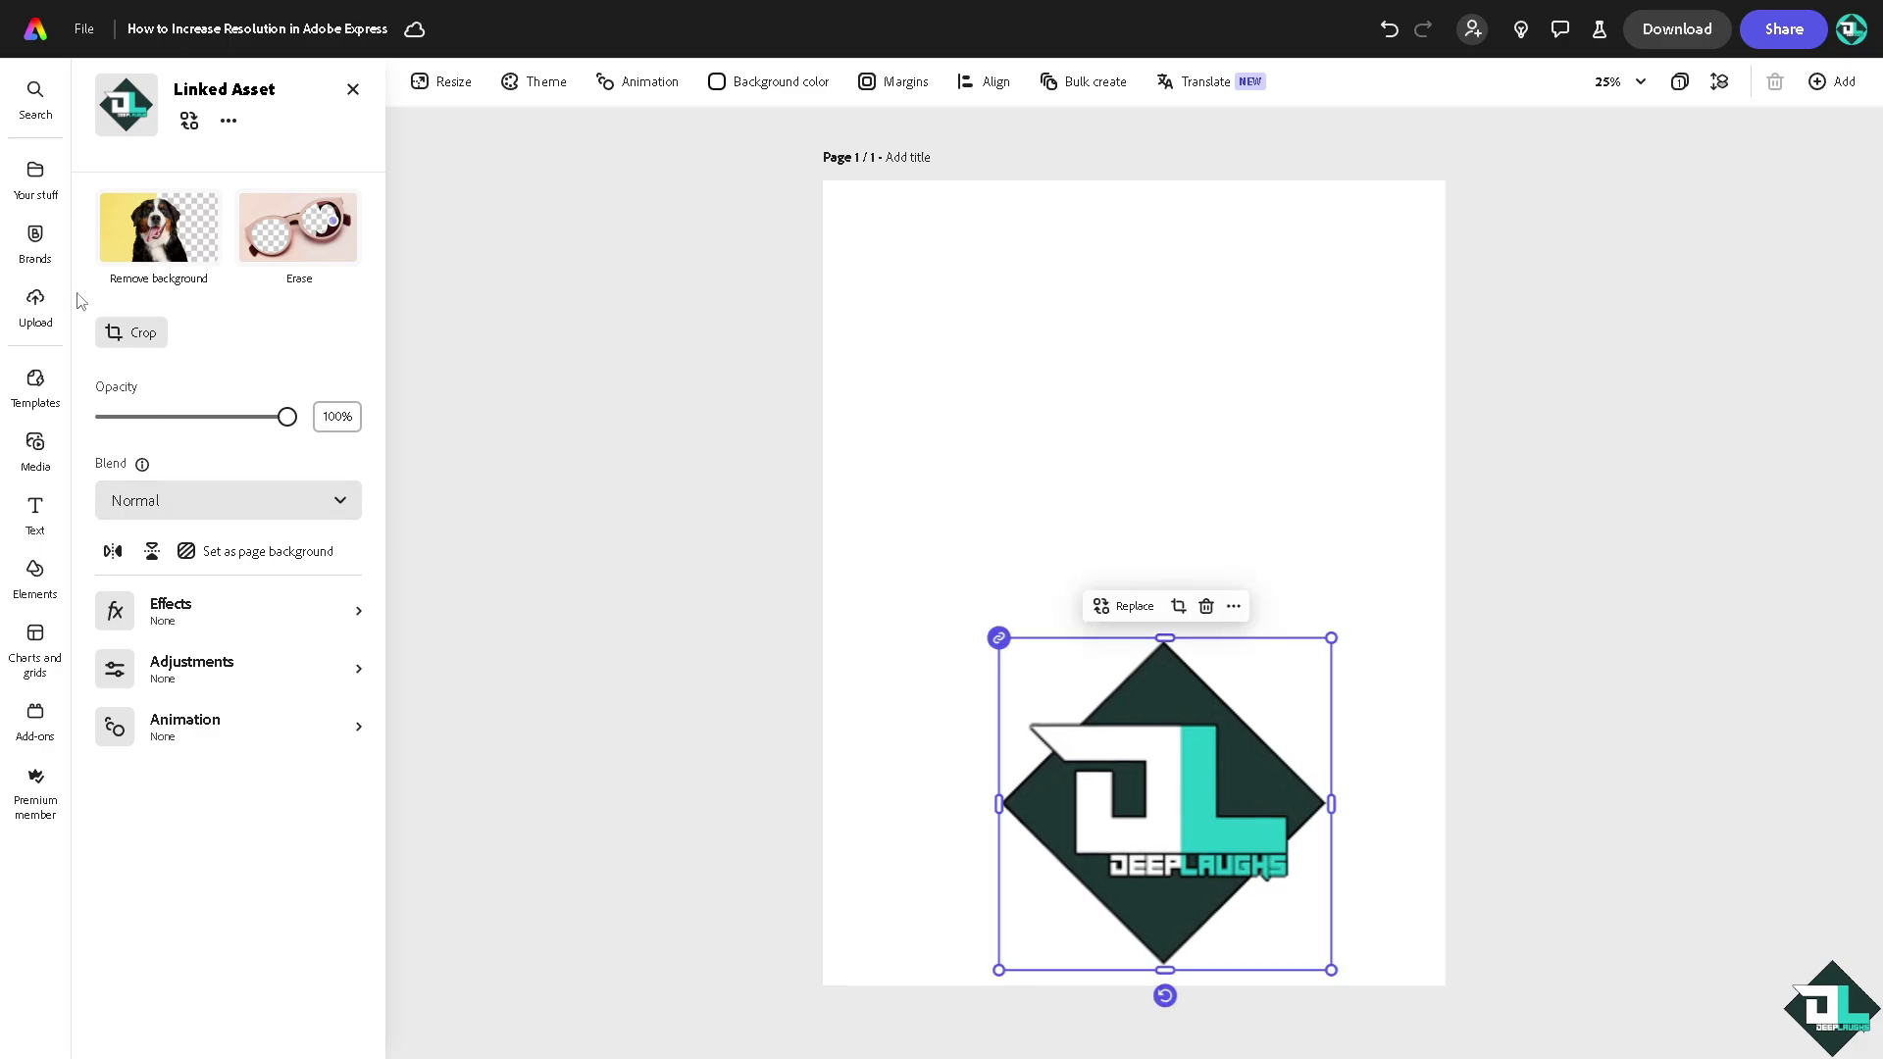
Step: Add a text box reading "How to Increase Resolution in Adobe Express"
click(36, 509)
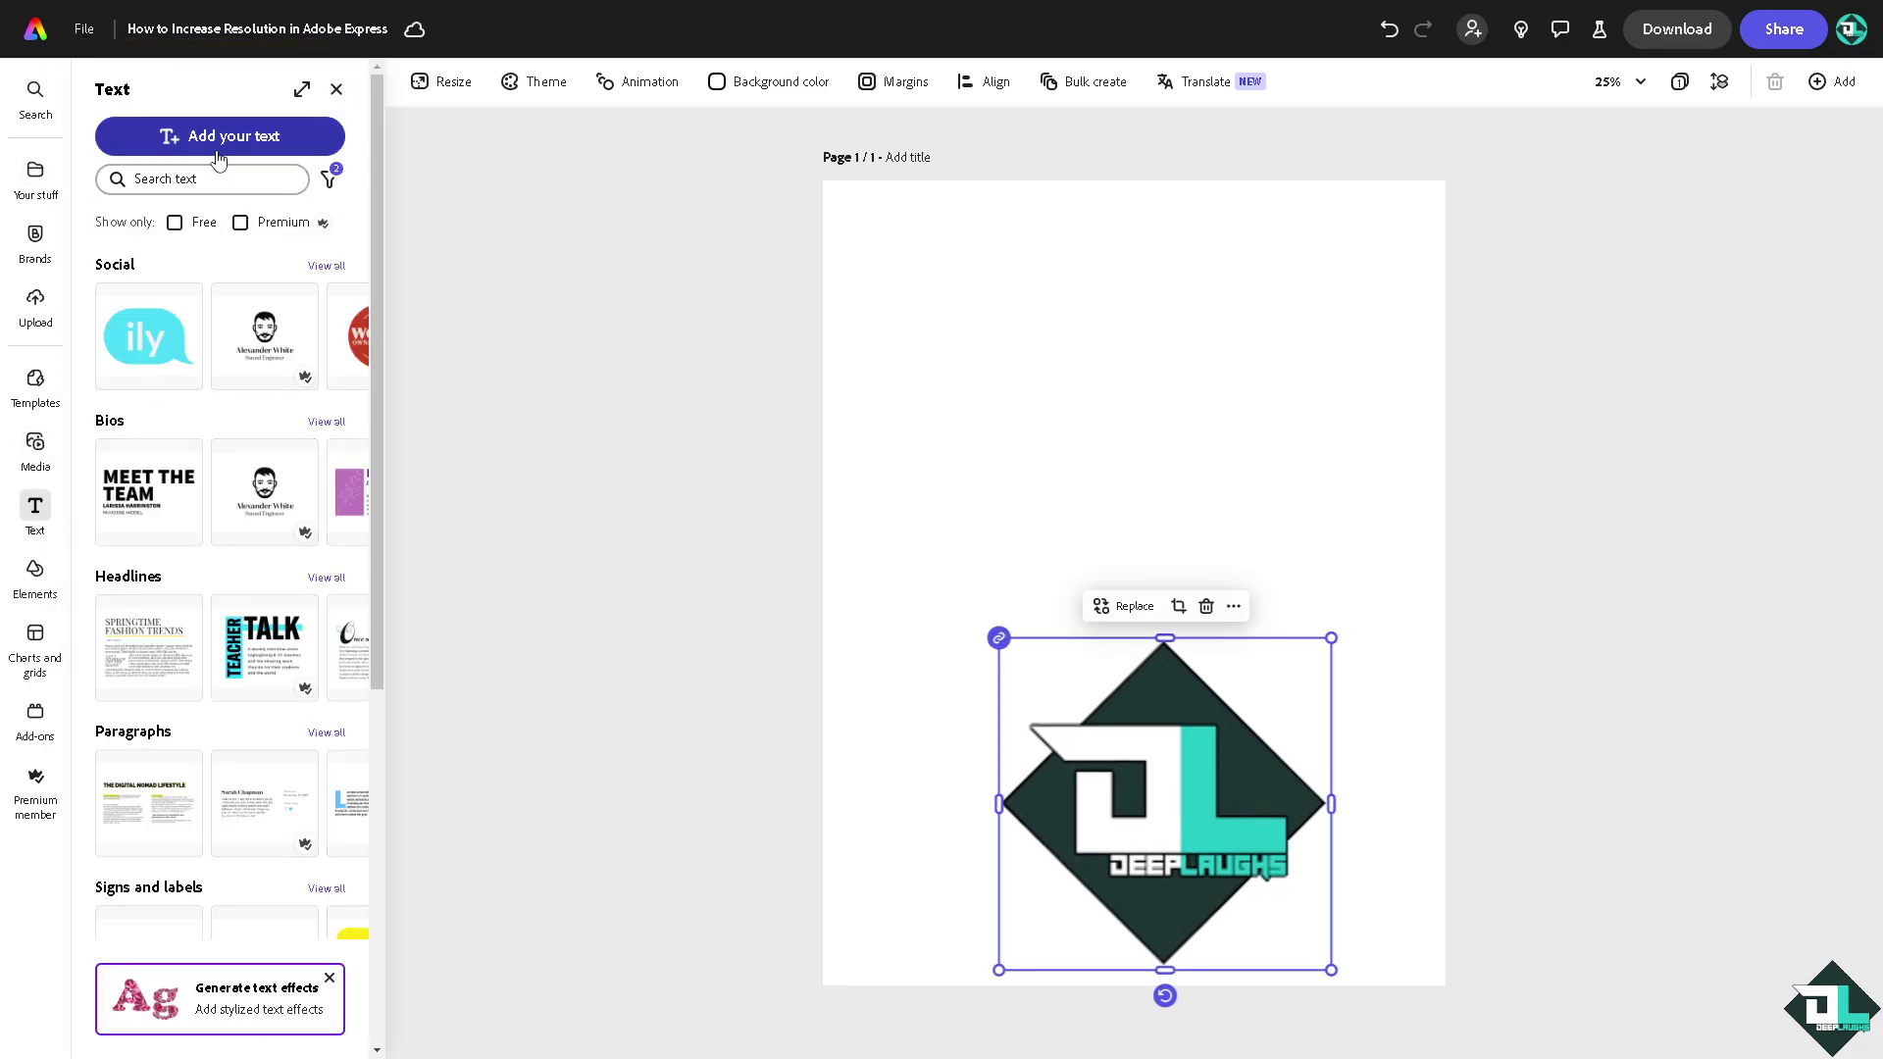
click(218, 137)
text(How to Increase Resolution in Adobe Express)
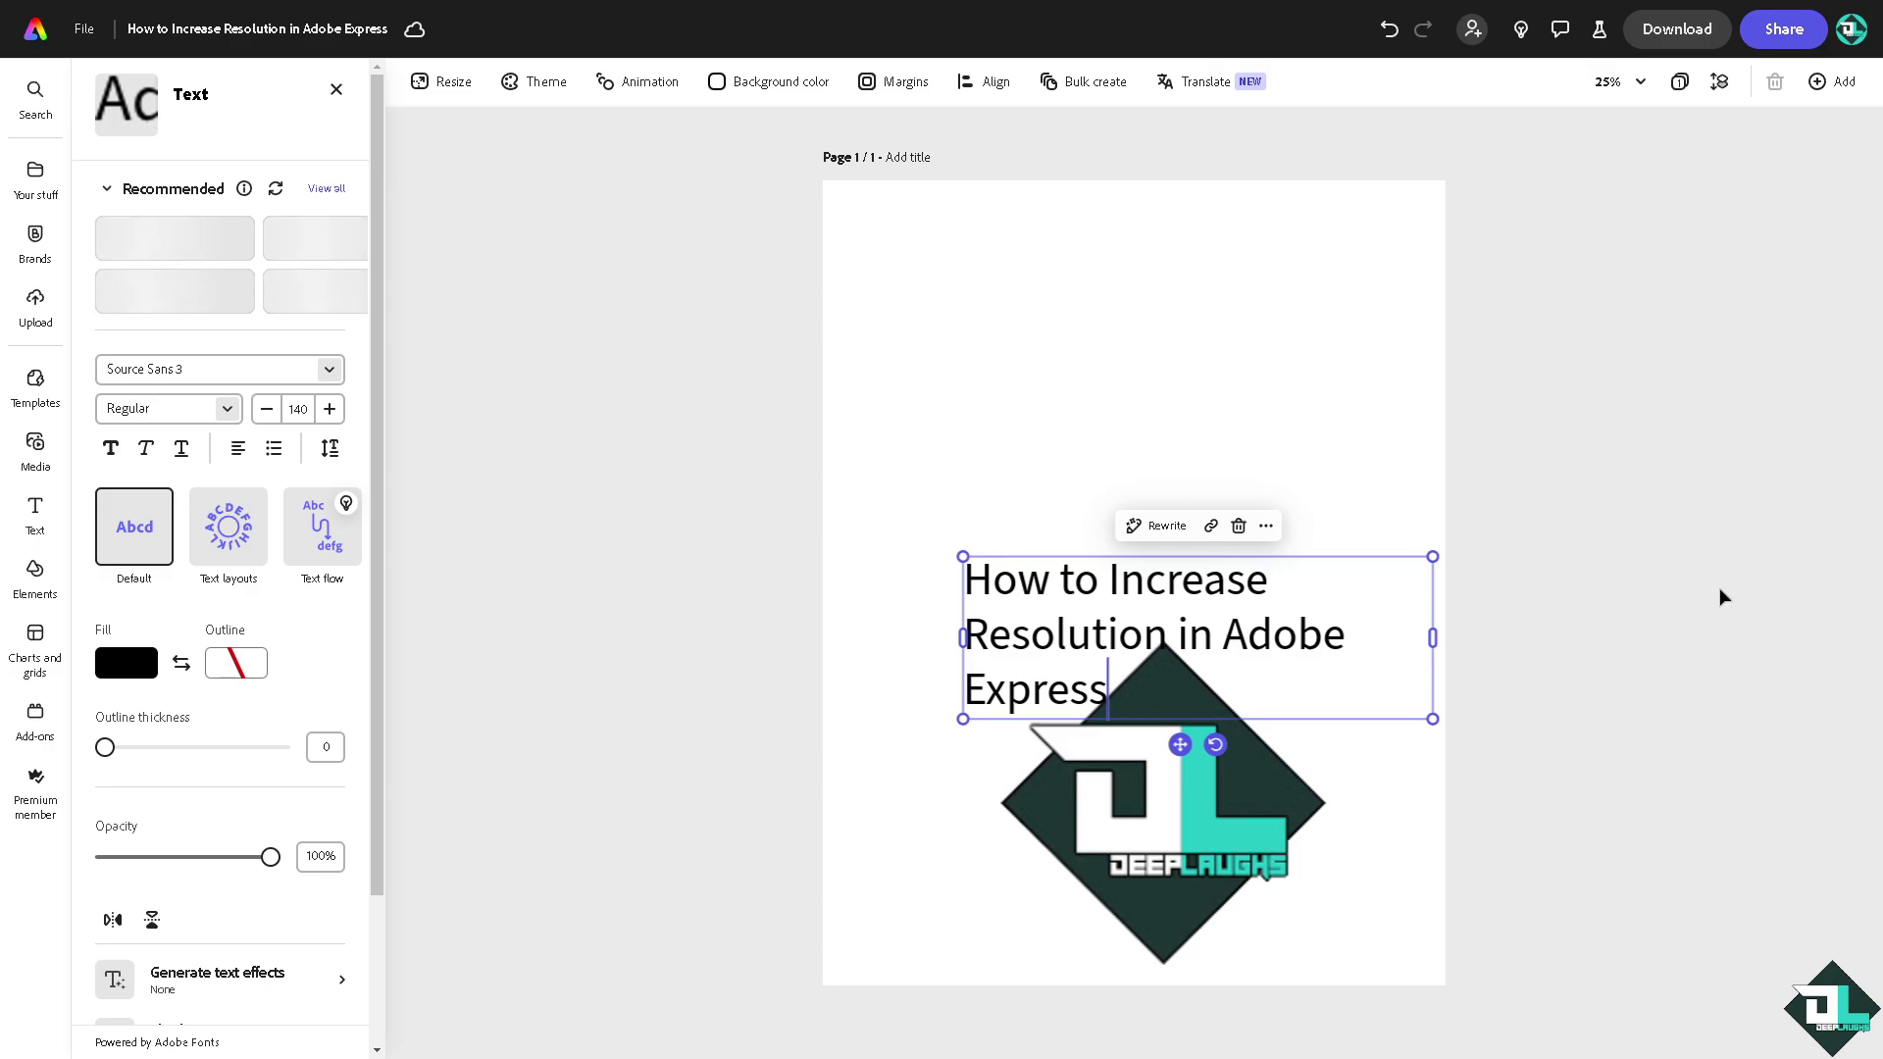
click(1723, 597)
Step: Resize the title text to two lines at about size 122 and move it against the top of the logo
click(1379, 579)
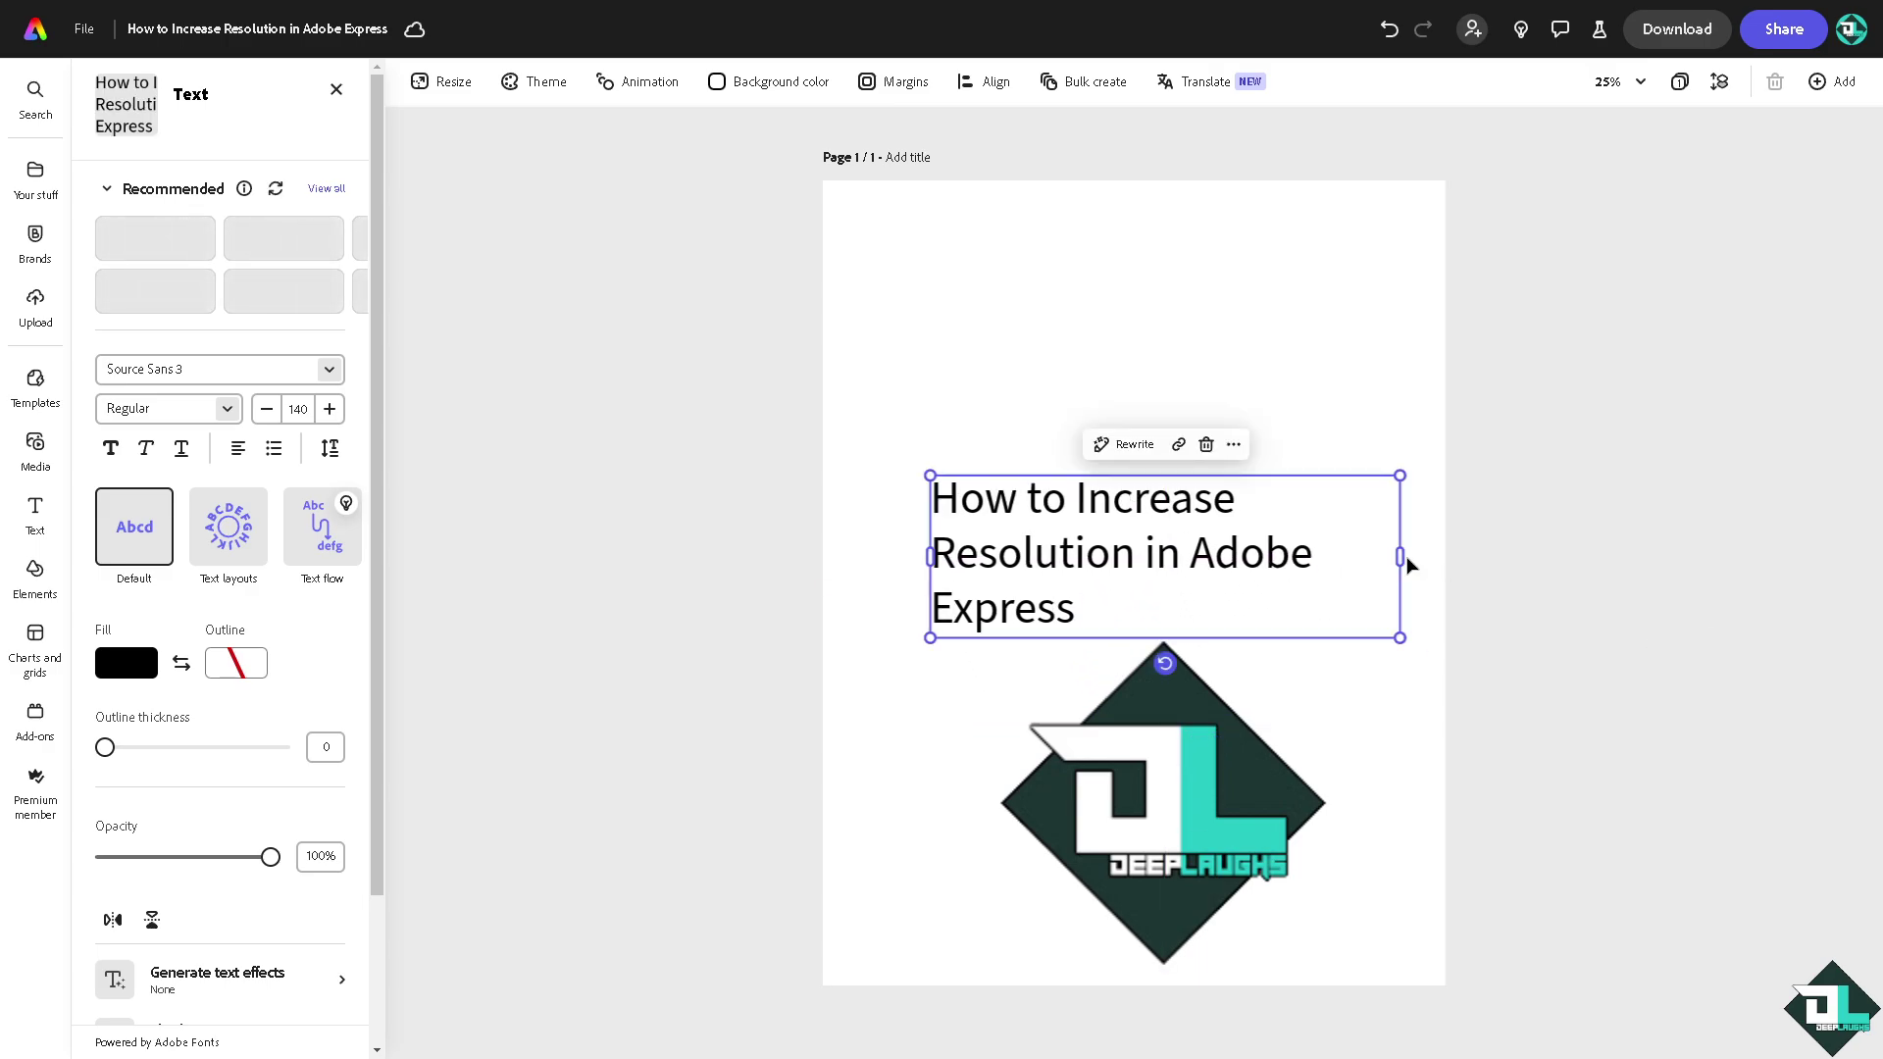
mouse_move(1408, 557)
mouse_down()
mouse_move(1563, 530)
mouse_move(1381, 551)
mouse_up()
click(1345, 497)
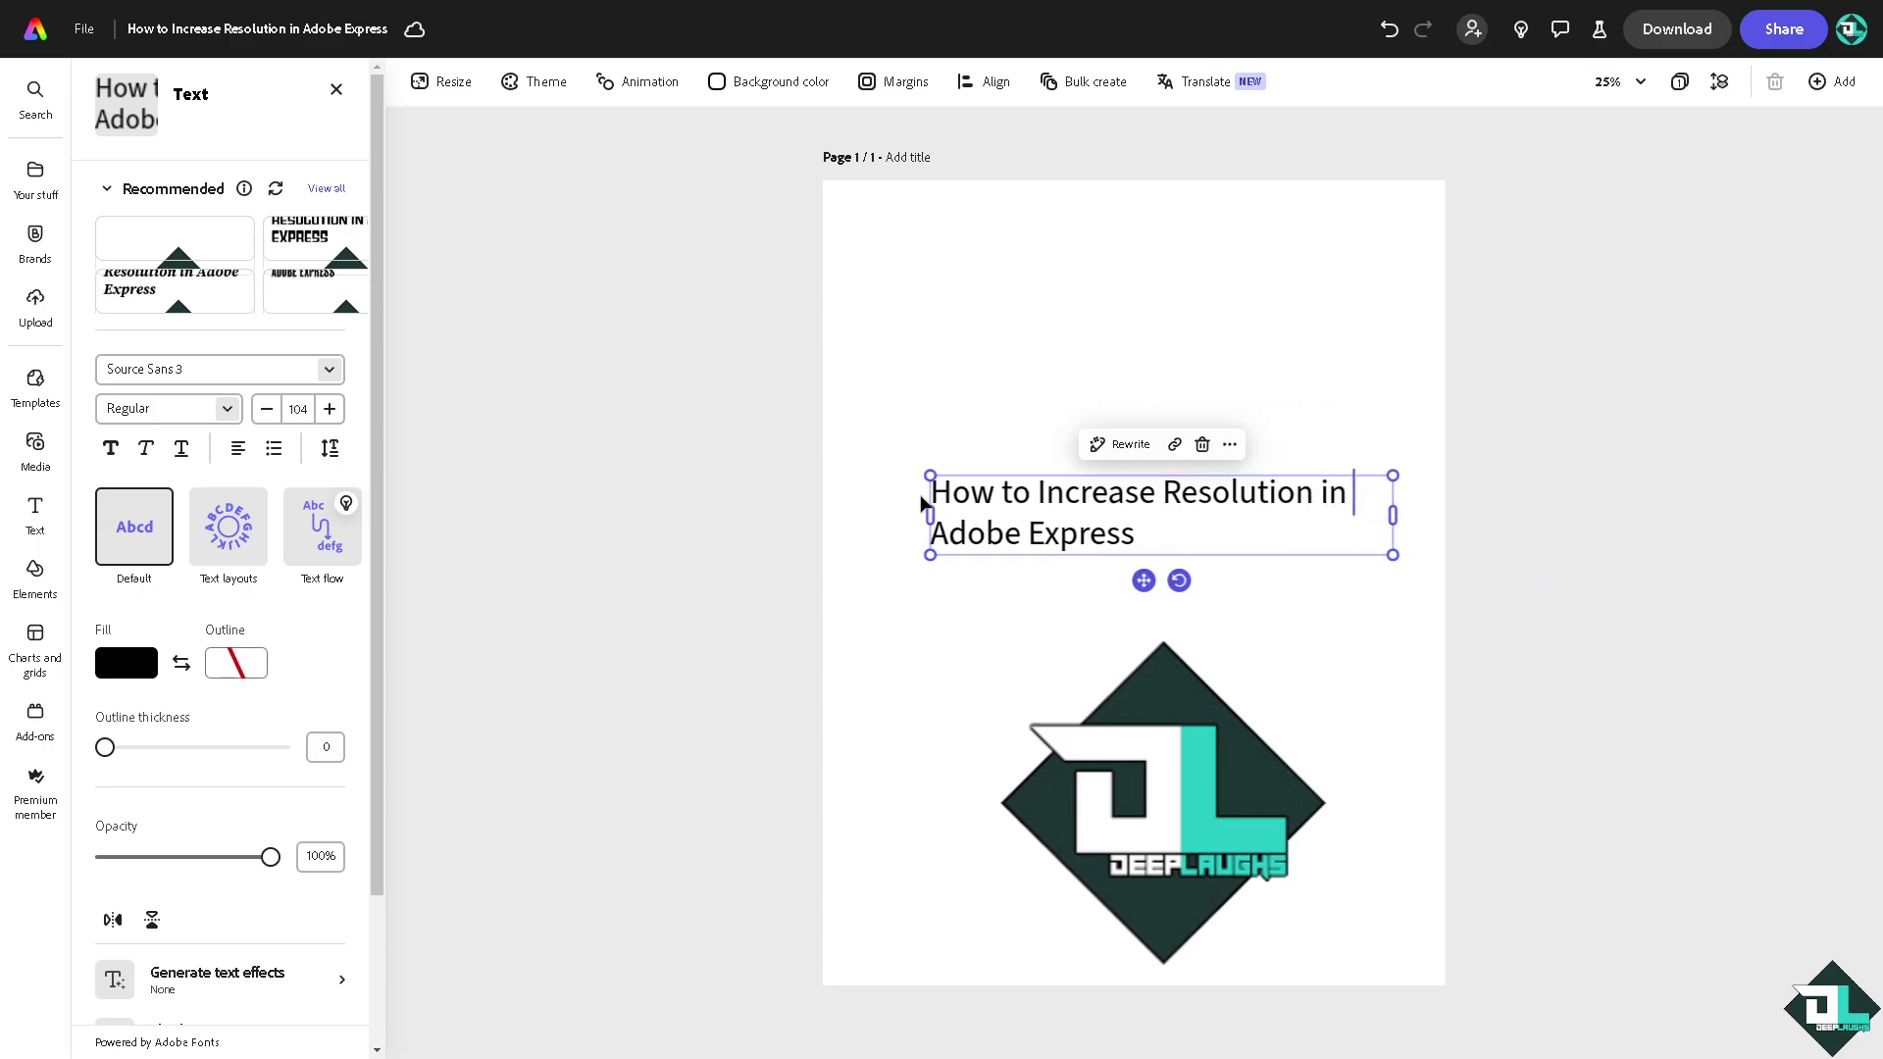
drag(930, 476, 848, 461)
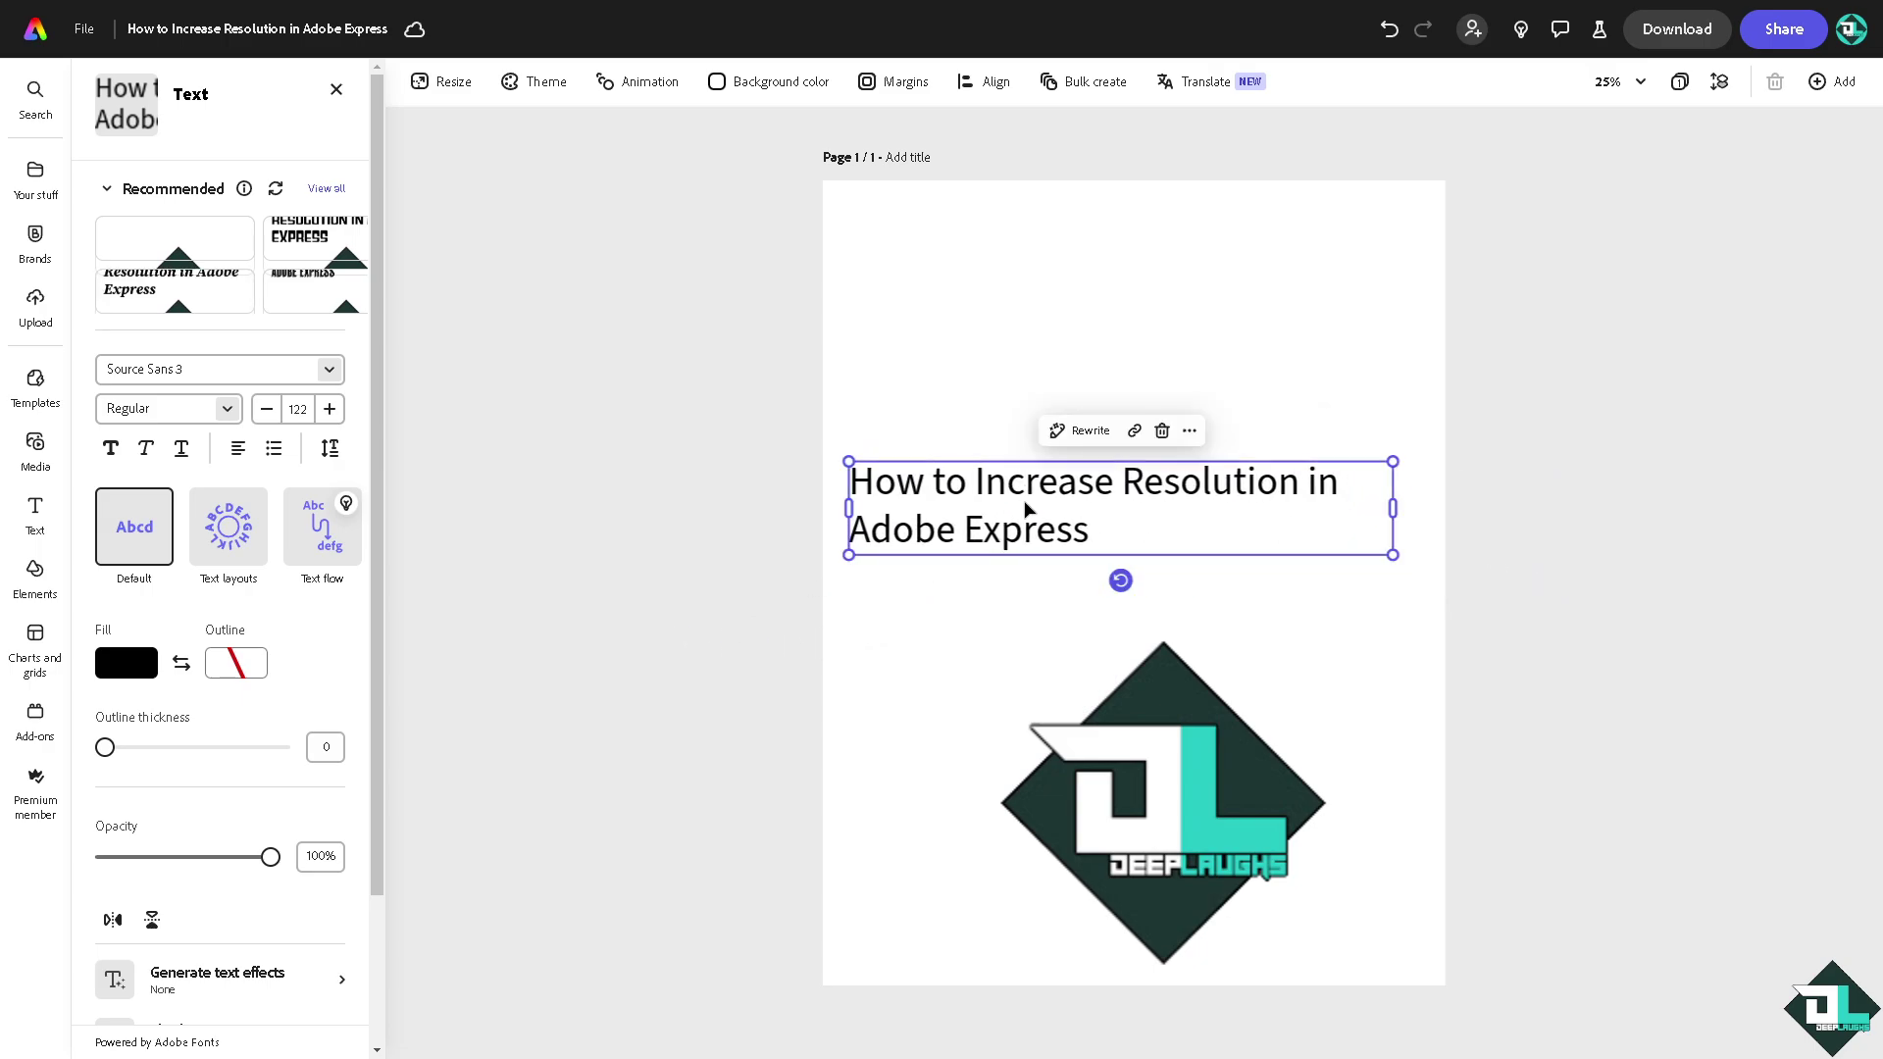
drag(1028, 508, 1047, 603)
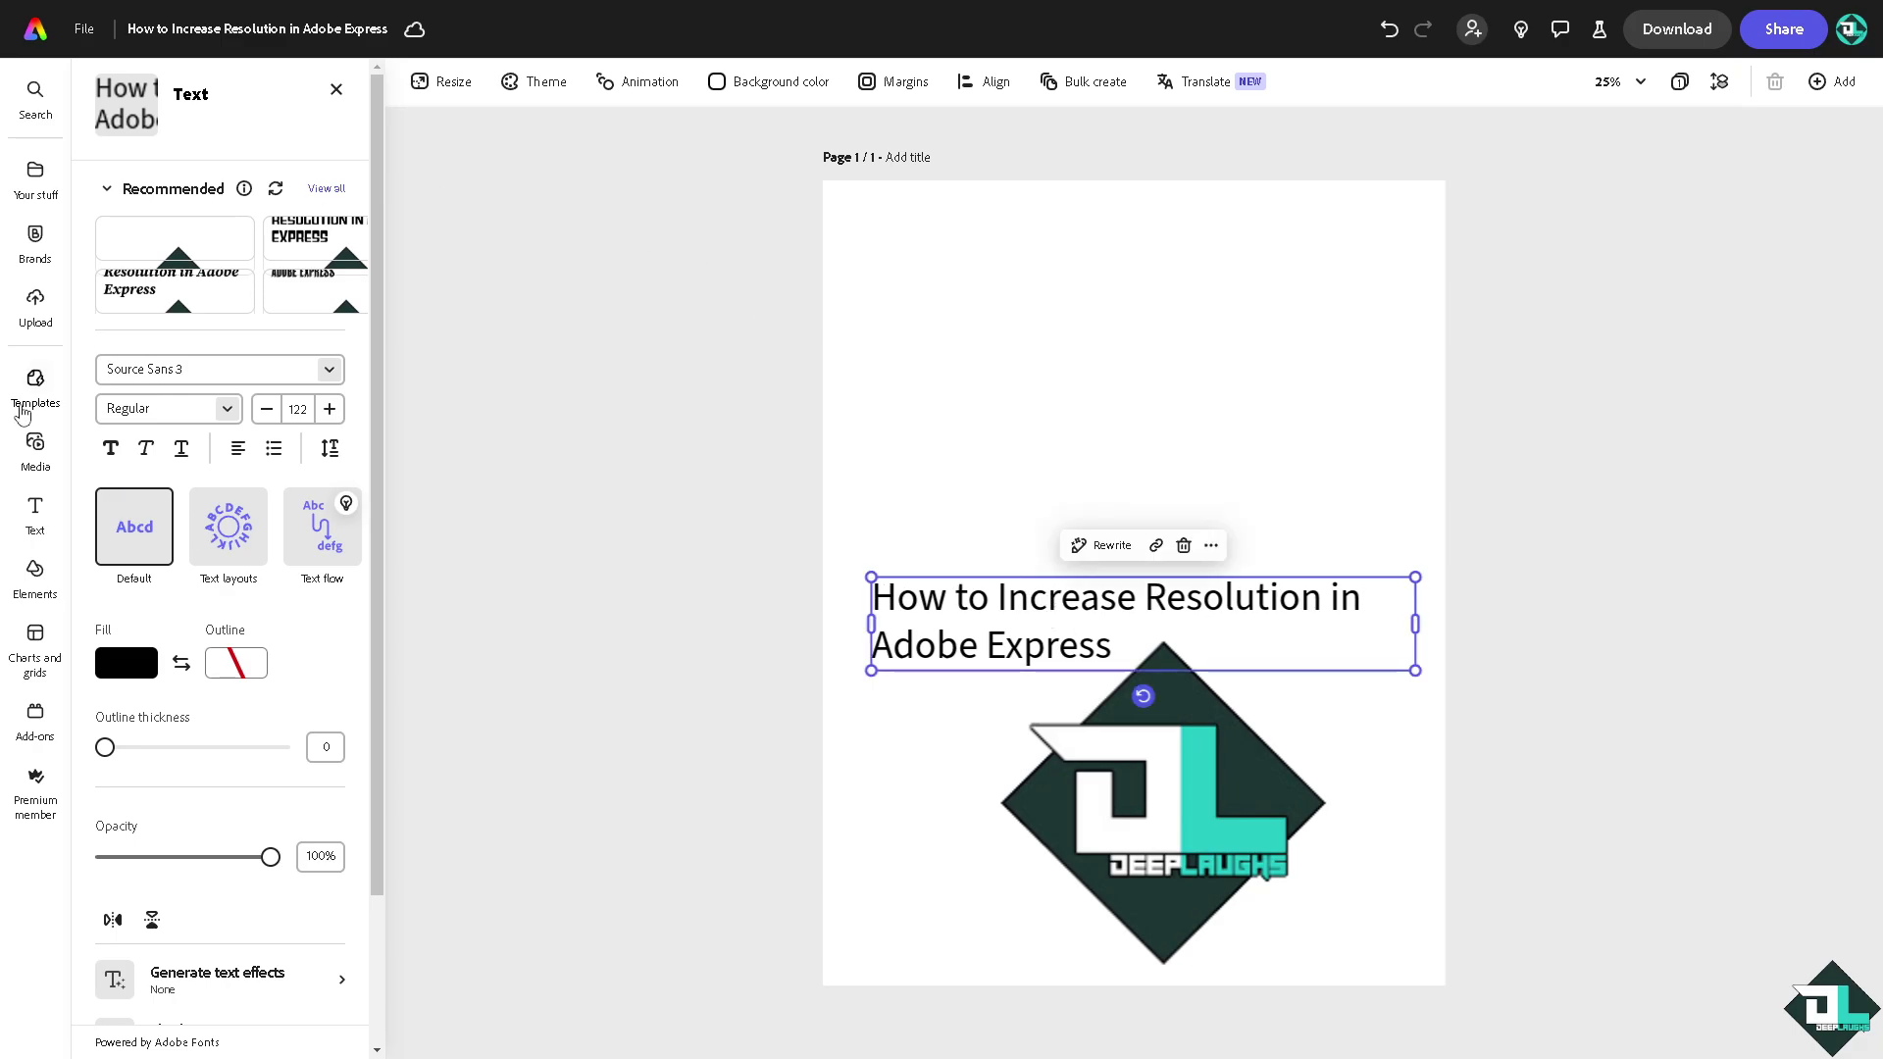
Step: Paste the copied Adobe Express thumbnail image onto the page and separate it from the title text
key(ctrl+v)
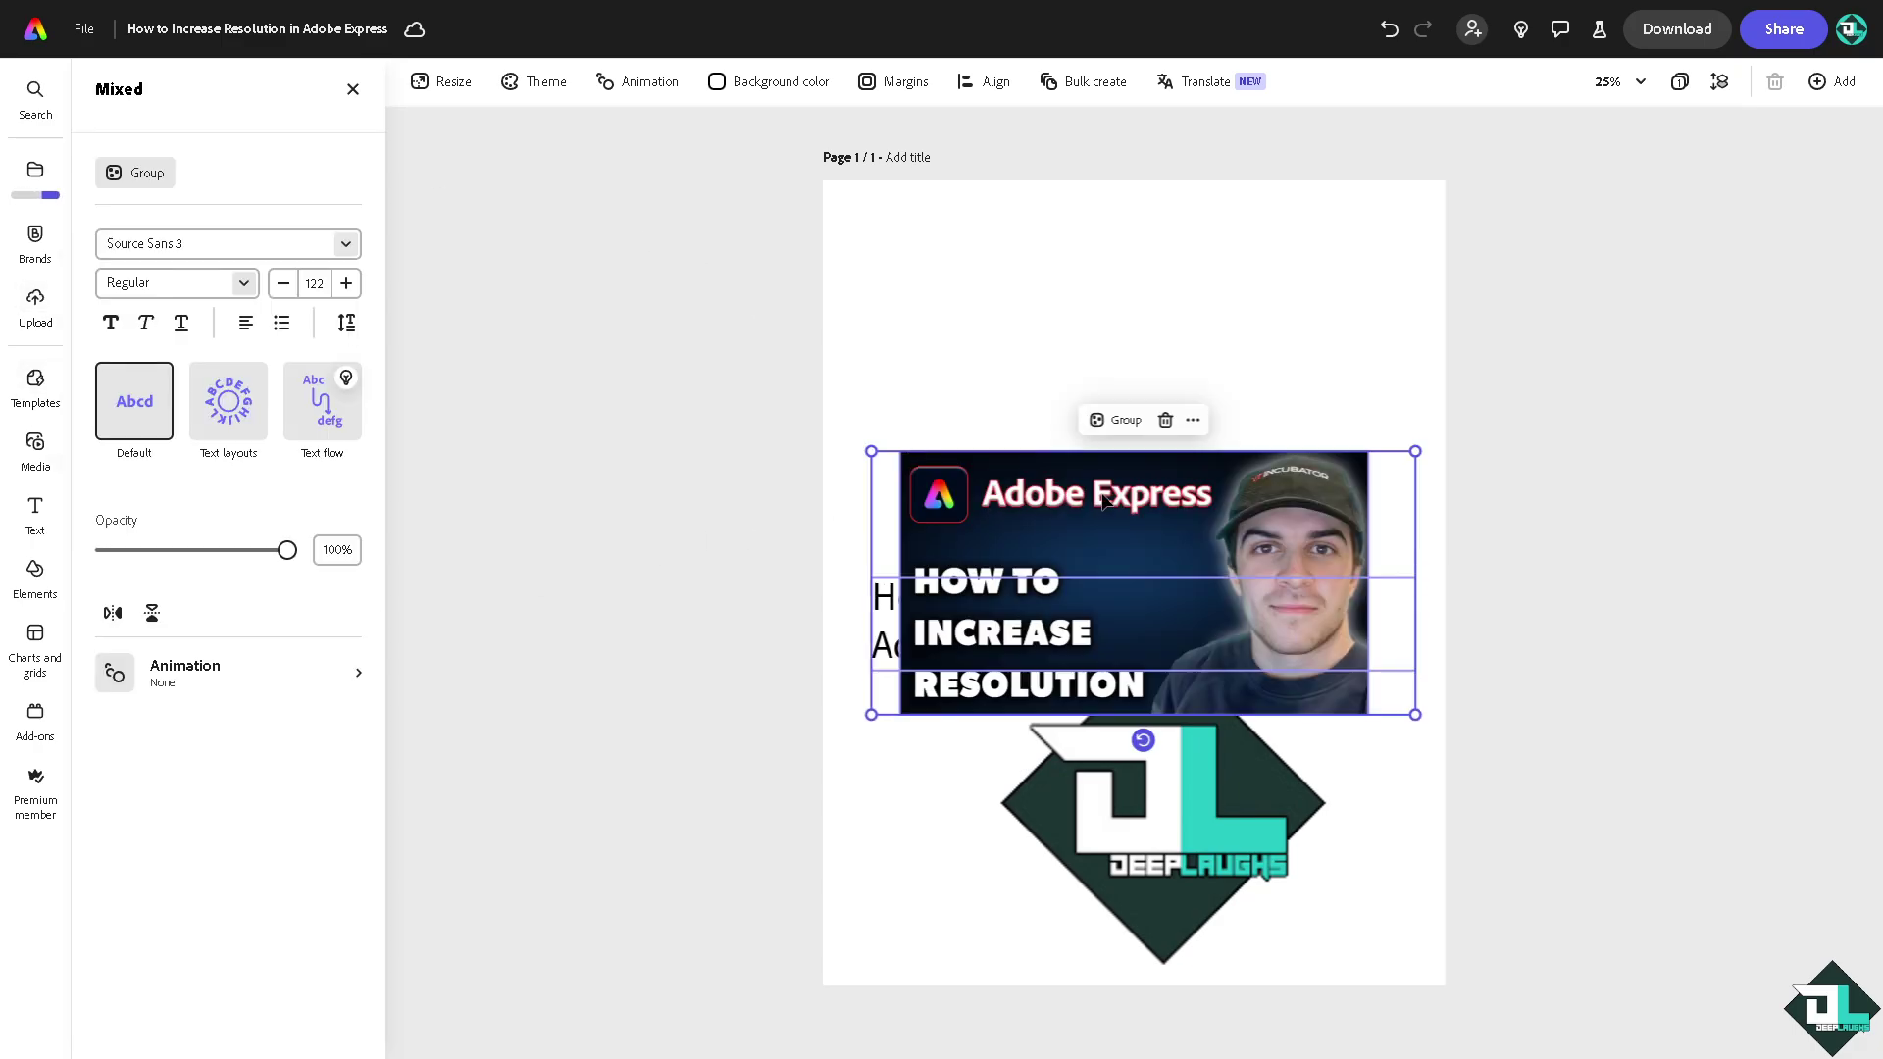
drag(1148, 501, 1131, 203)
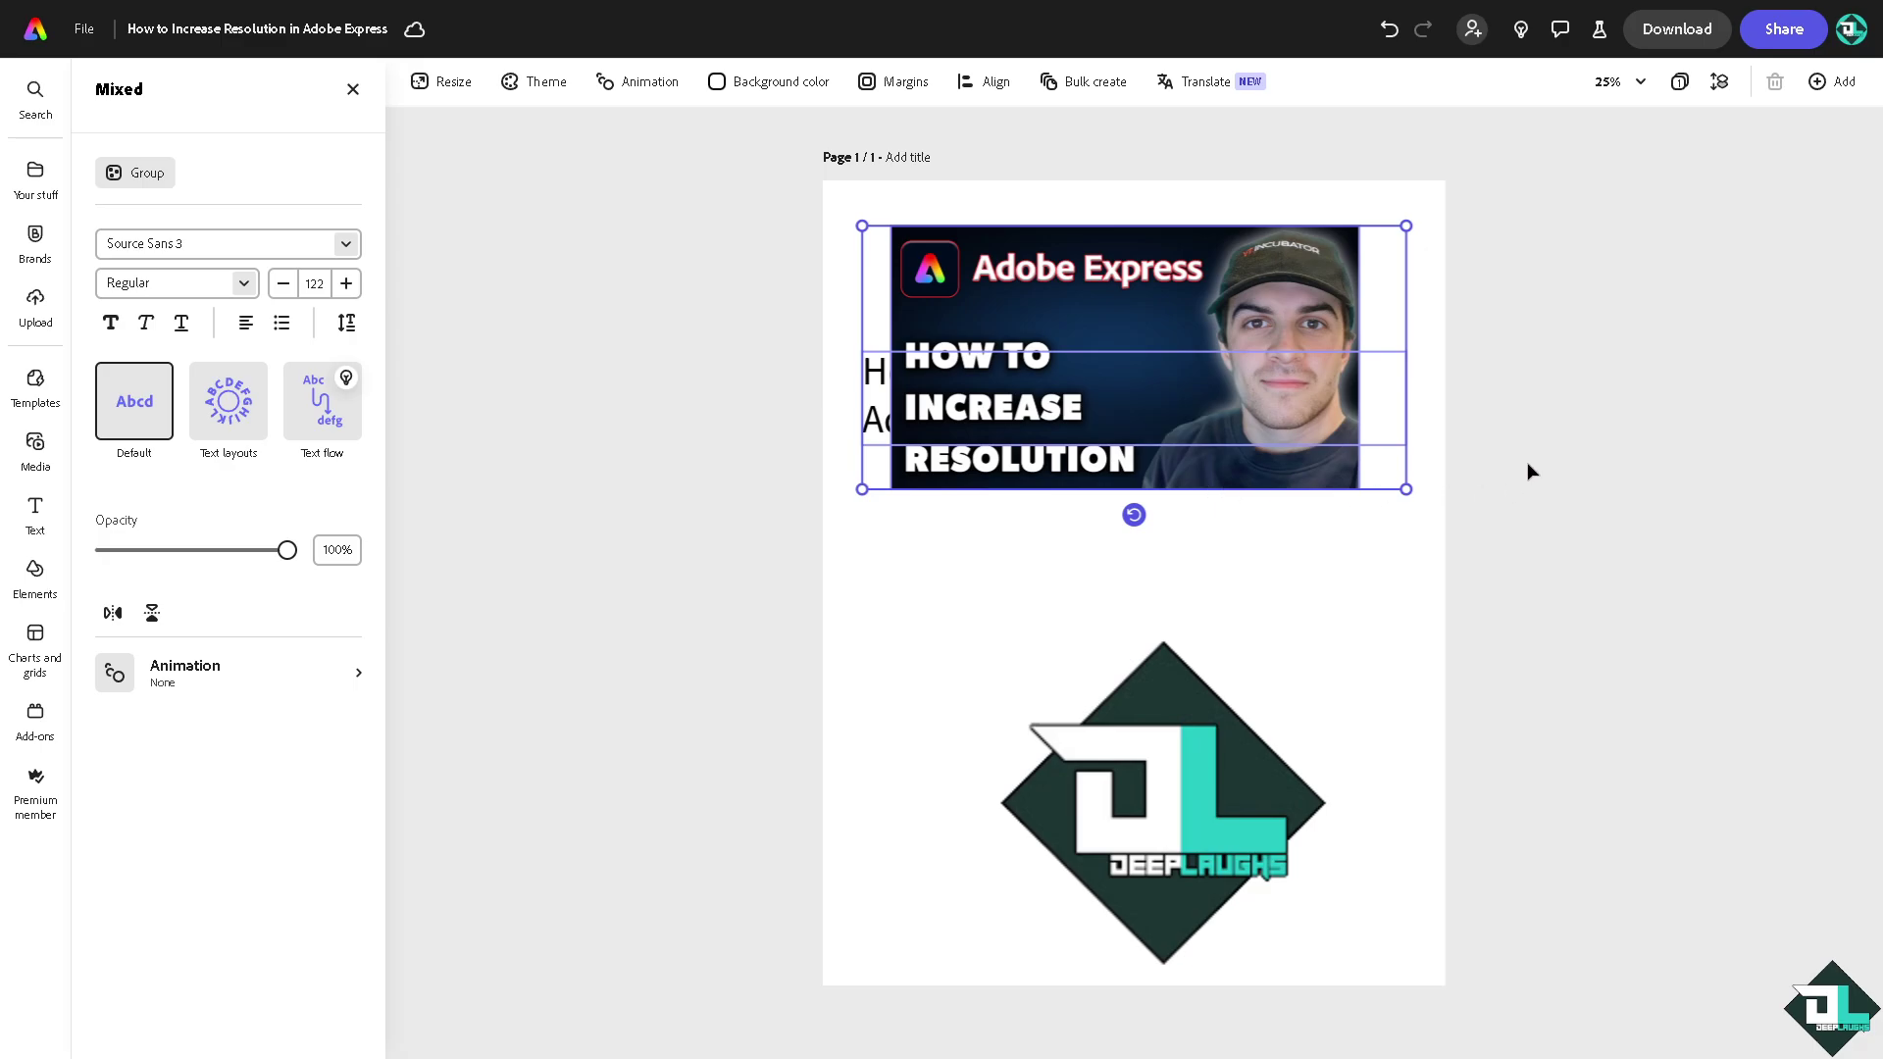
click(1530, 471)
click(1057, 435)
drag(1057, 435, 1067, 678)
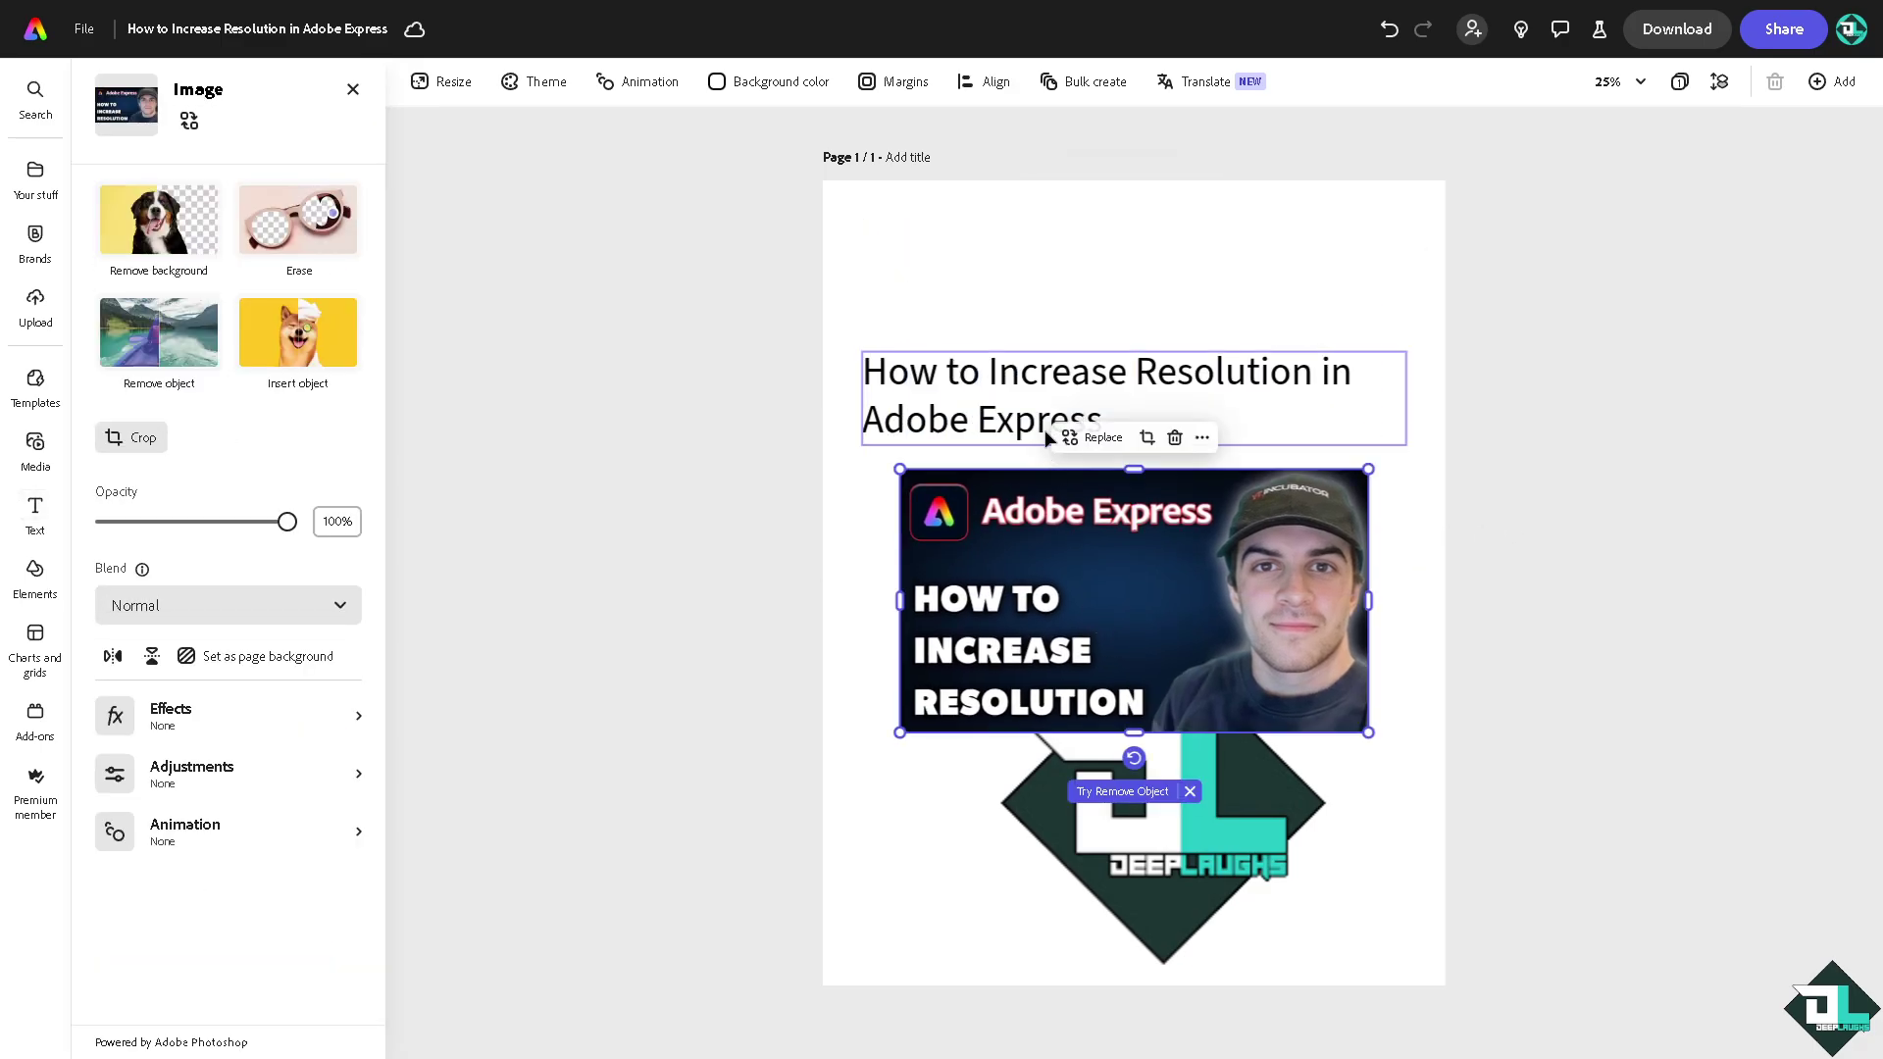
Step: Enlarge the thumbnail image to the full page width along the page's upper edge and place the title text between it and the logo
drag(1138, 341, 1168, 624)
drag(1155, 495, 1079, 205)
drag(1291, 444, 1444, 530)
drag(1268, 667, 1249, 562)
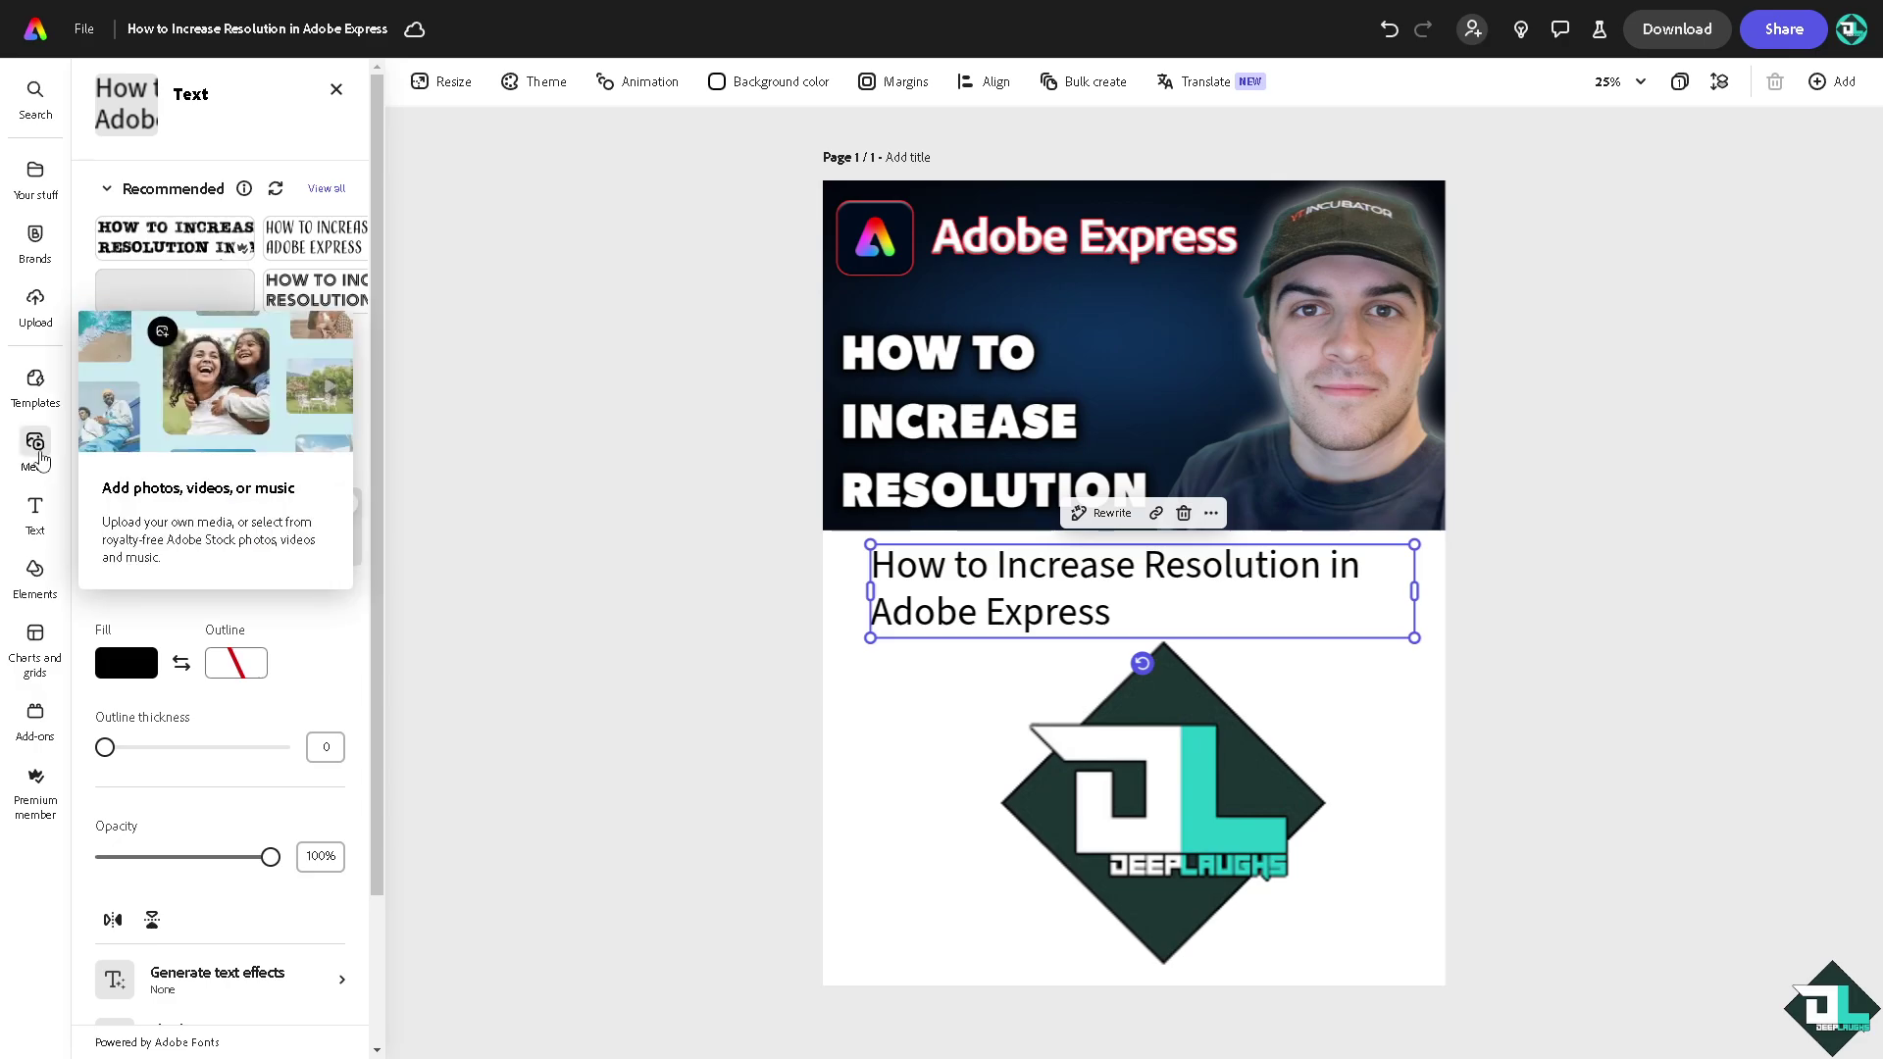
Step: Add the second stock video from the Abstract category, with diagonal purple and teal light streaks, to the page
click(35, 446)
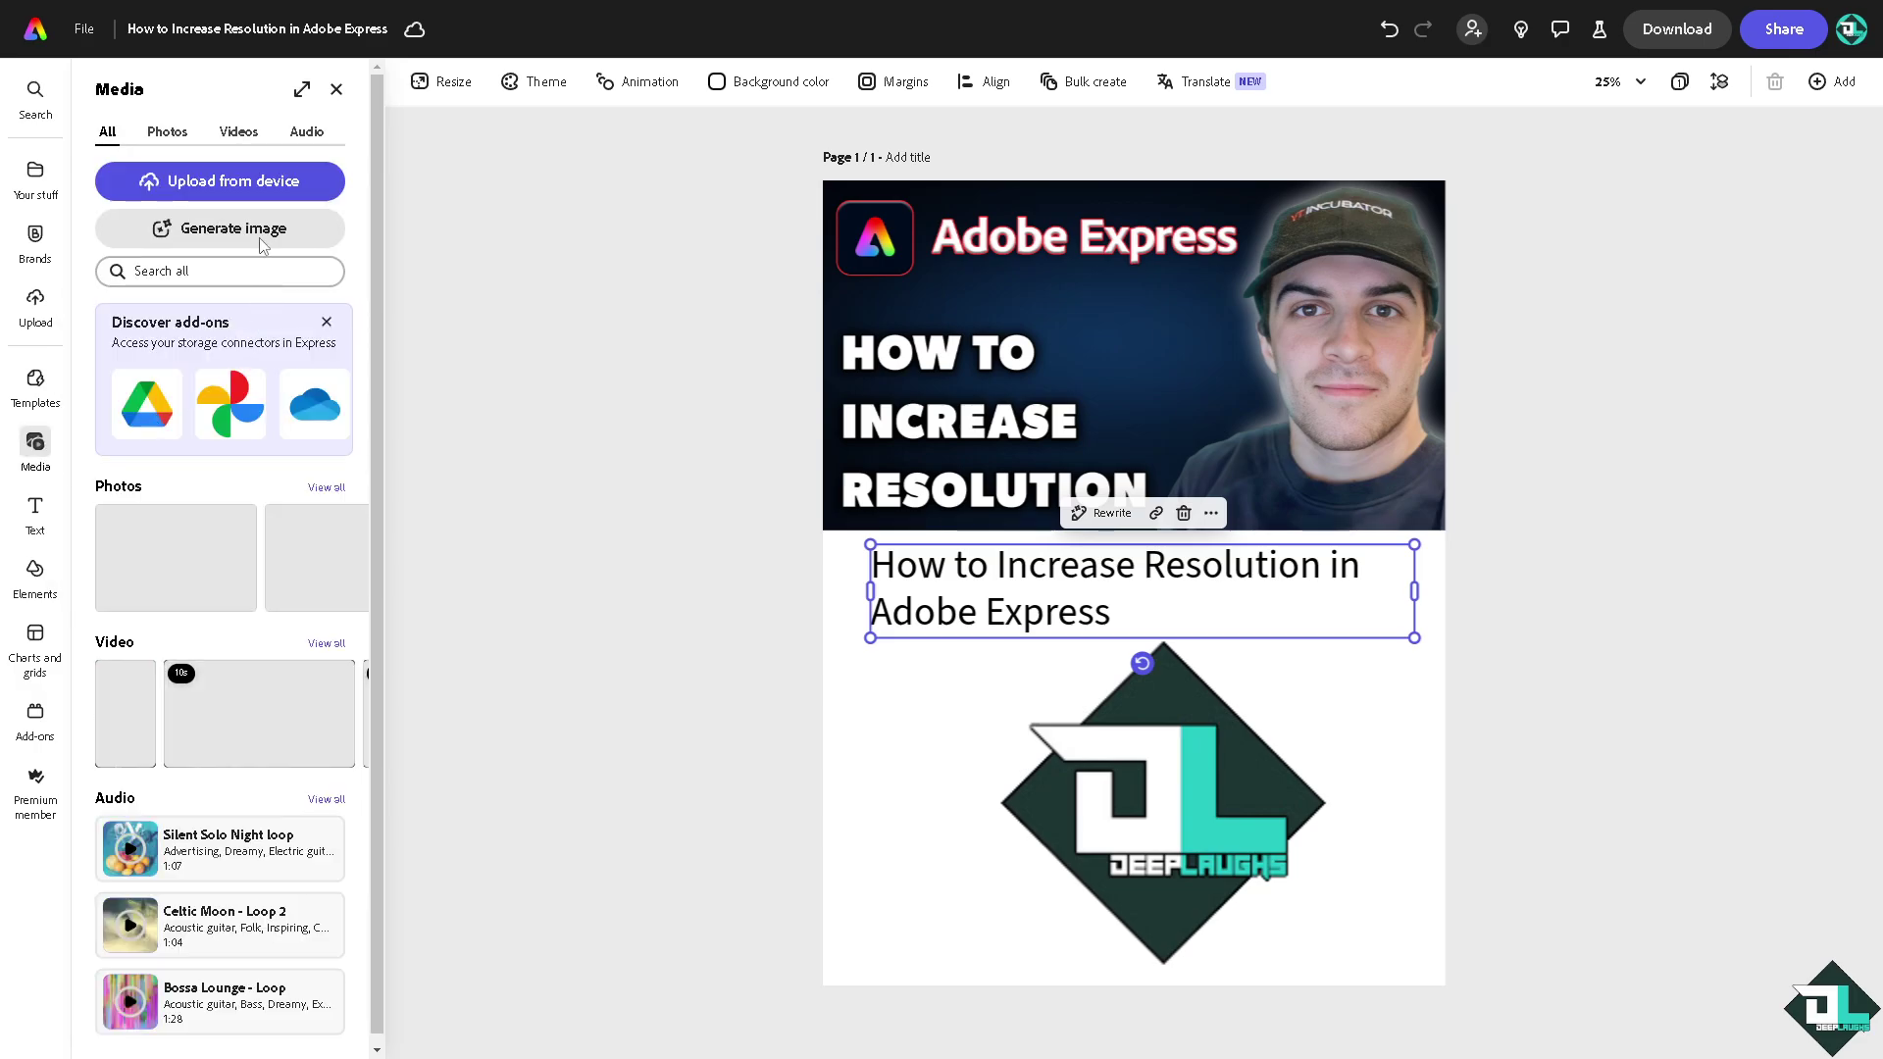
click(242, 138)
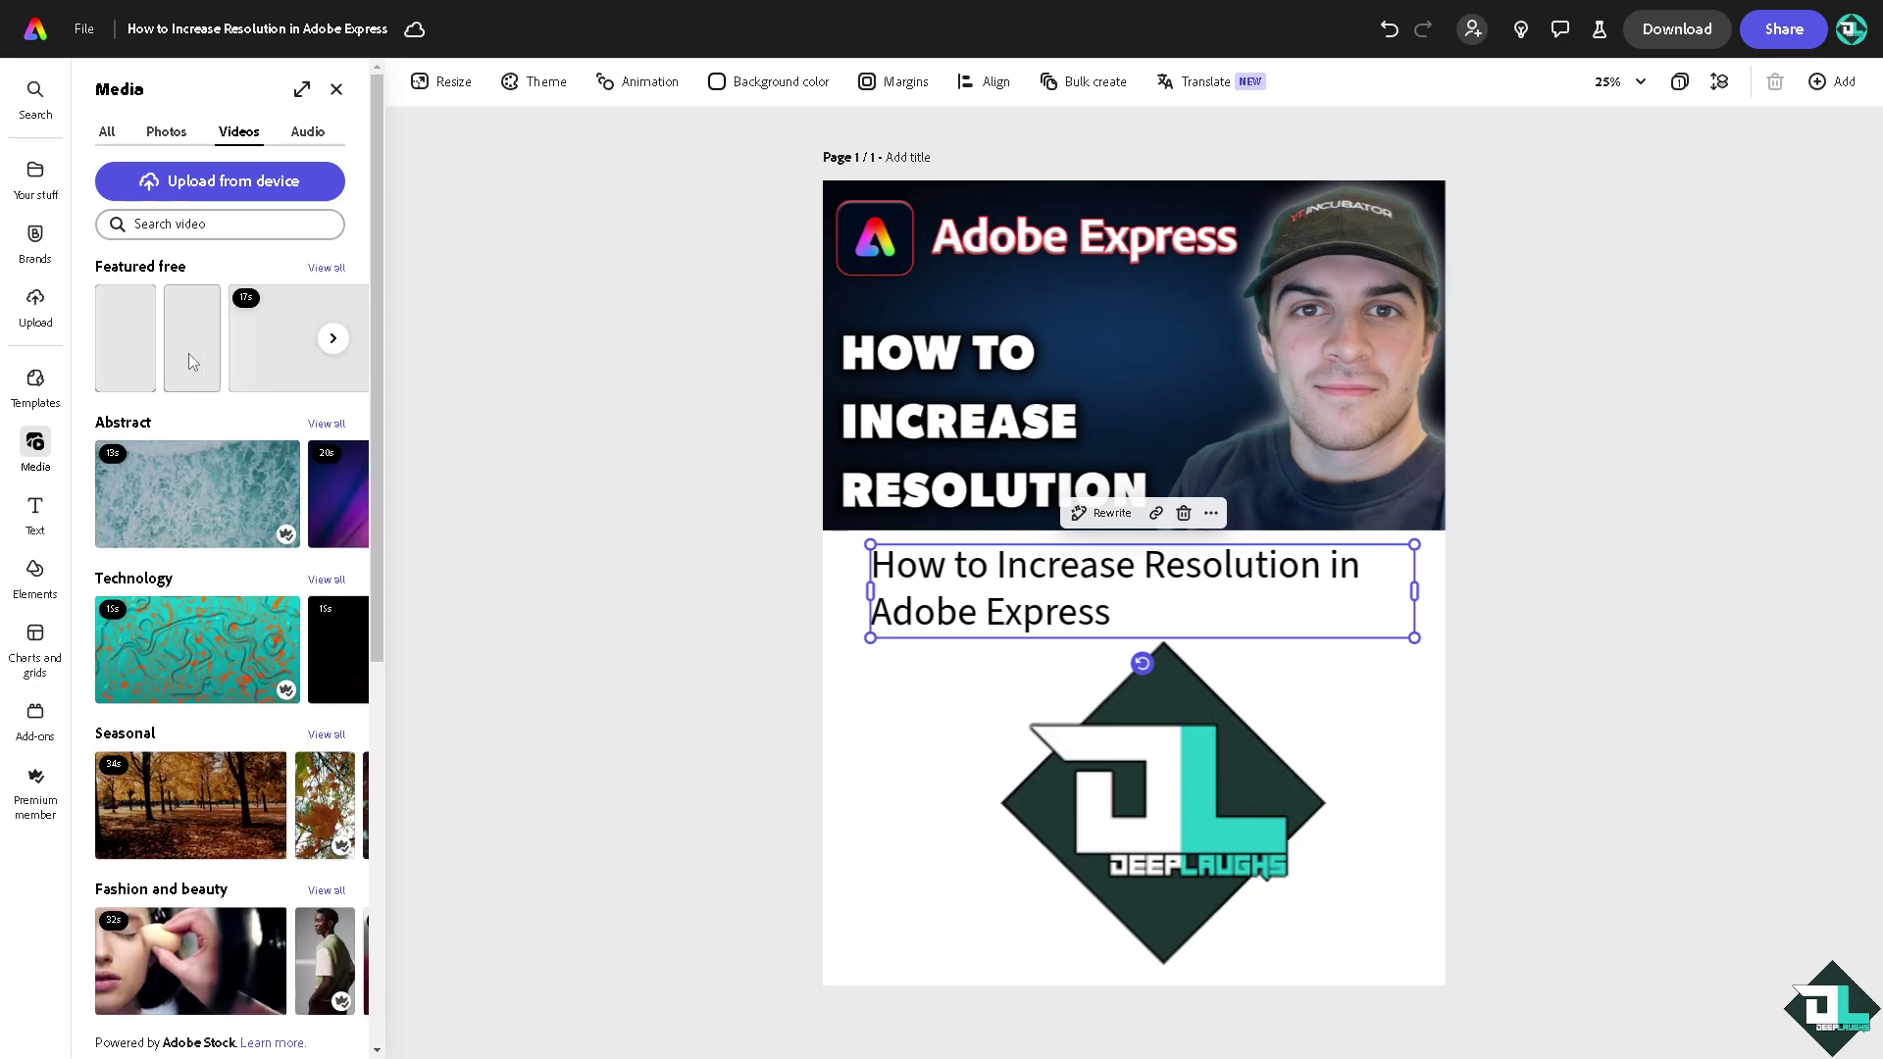
click(336, 546)
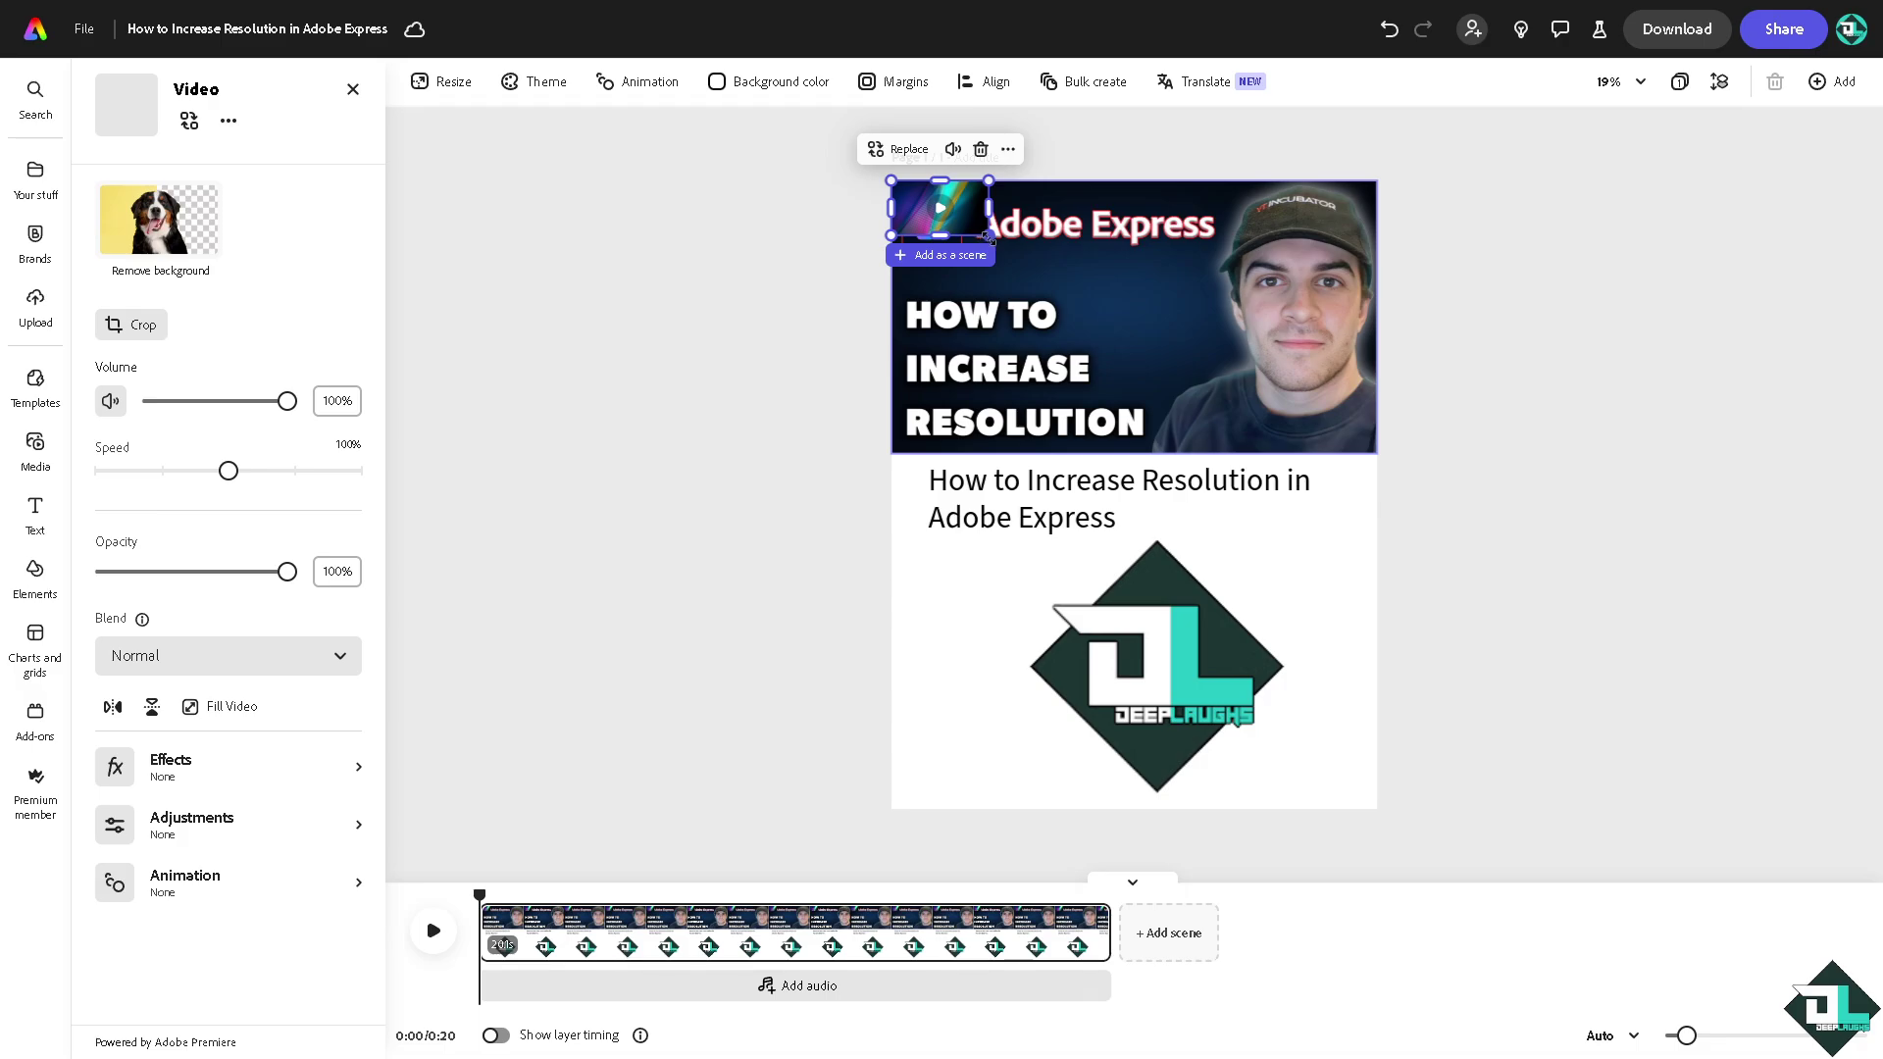
Step: Enlarge the abstract video to cover nearly the whole page and send it to the back, behind the thumbnail, title text and logo
drag(990, 236, 1329, 541)
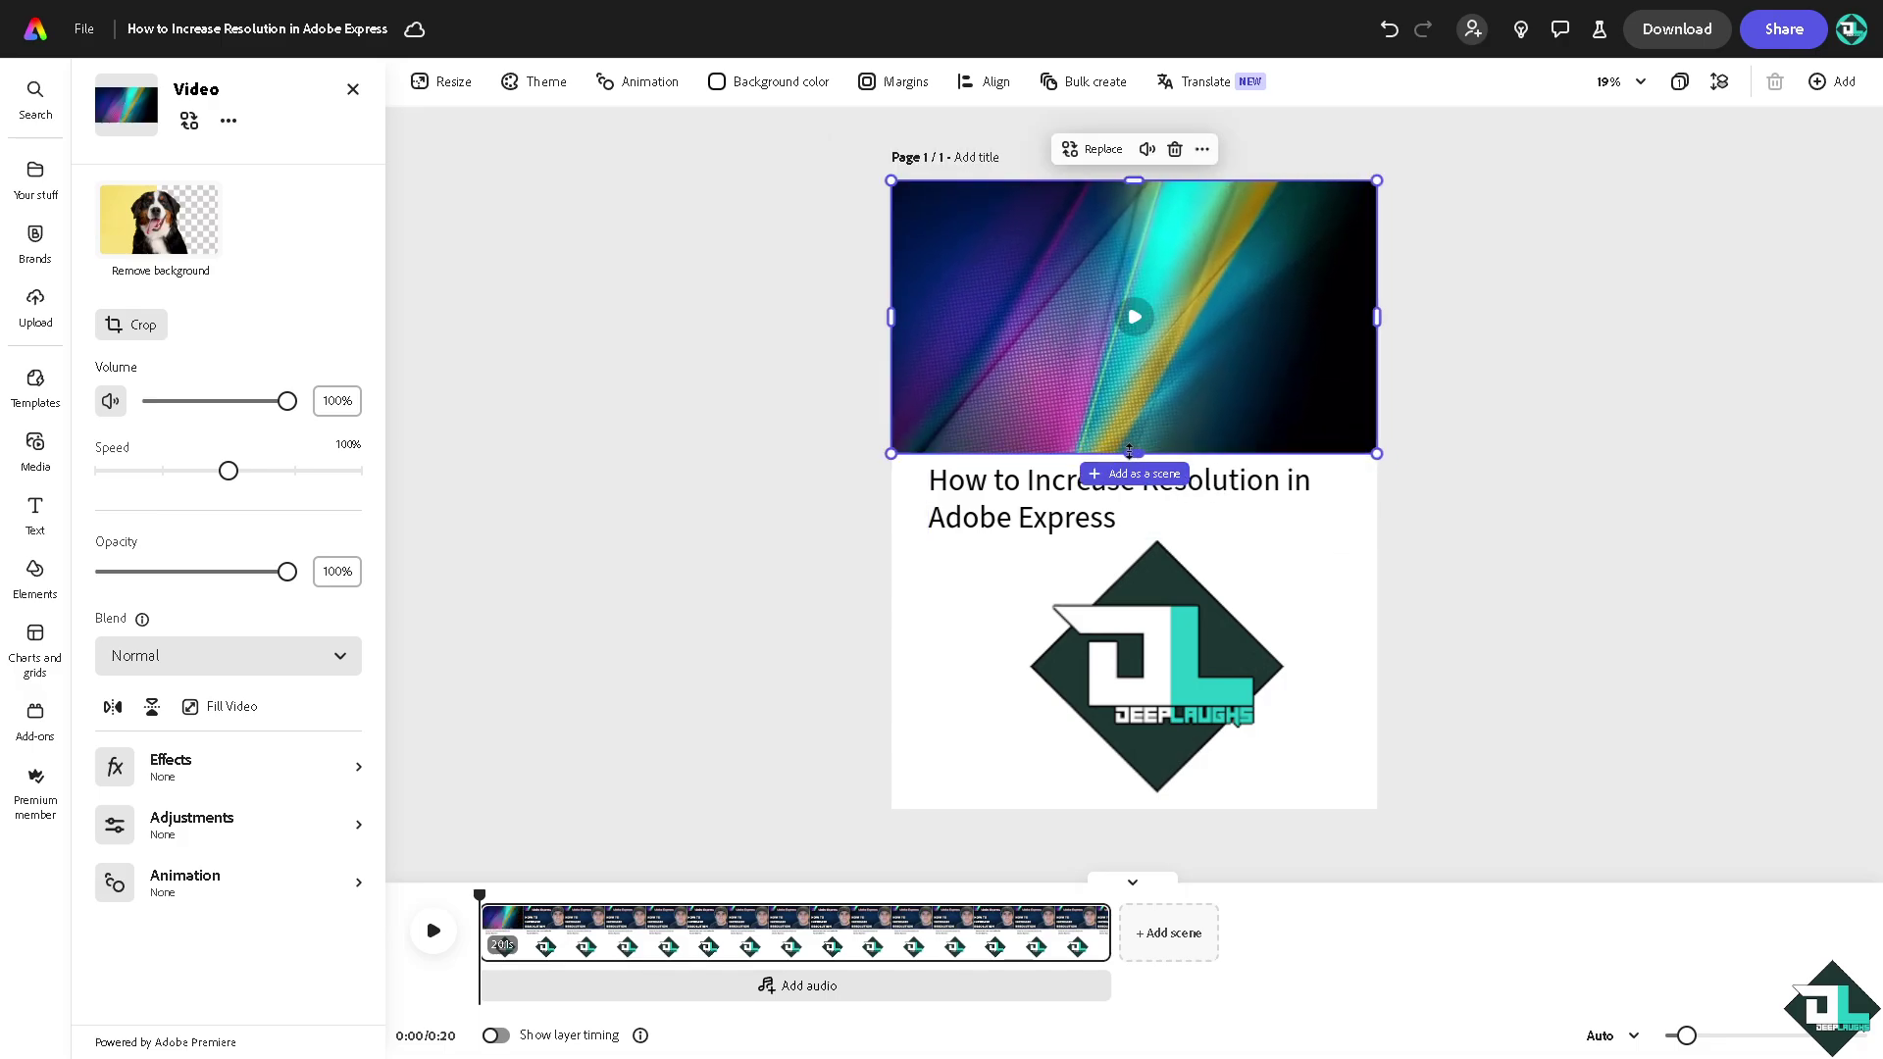
drag(1132, 454, 1184, 798)
click(1183, 747)
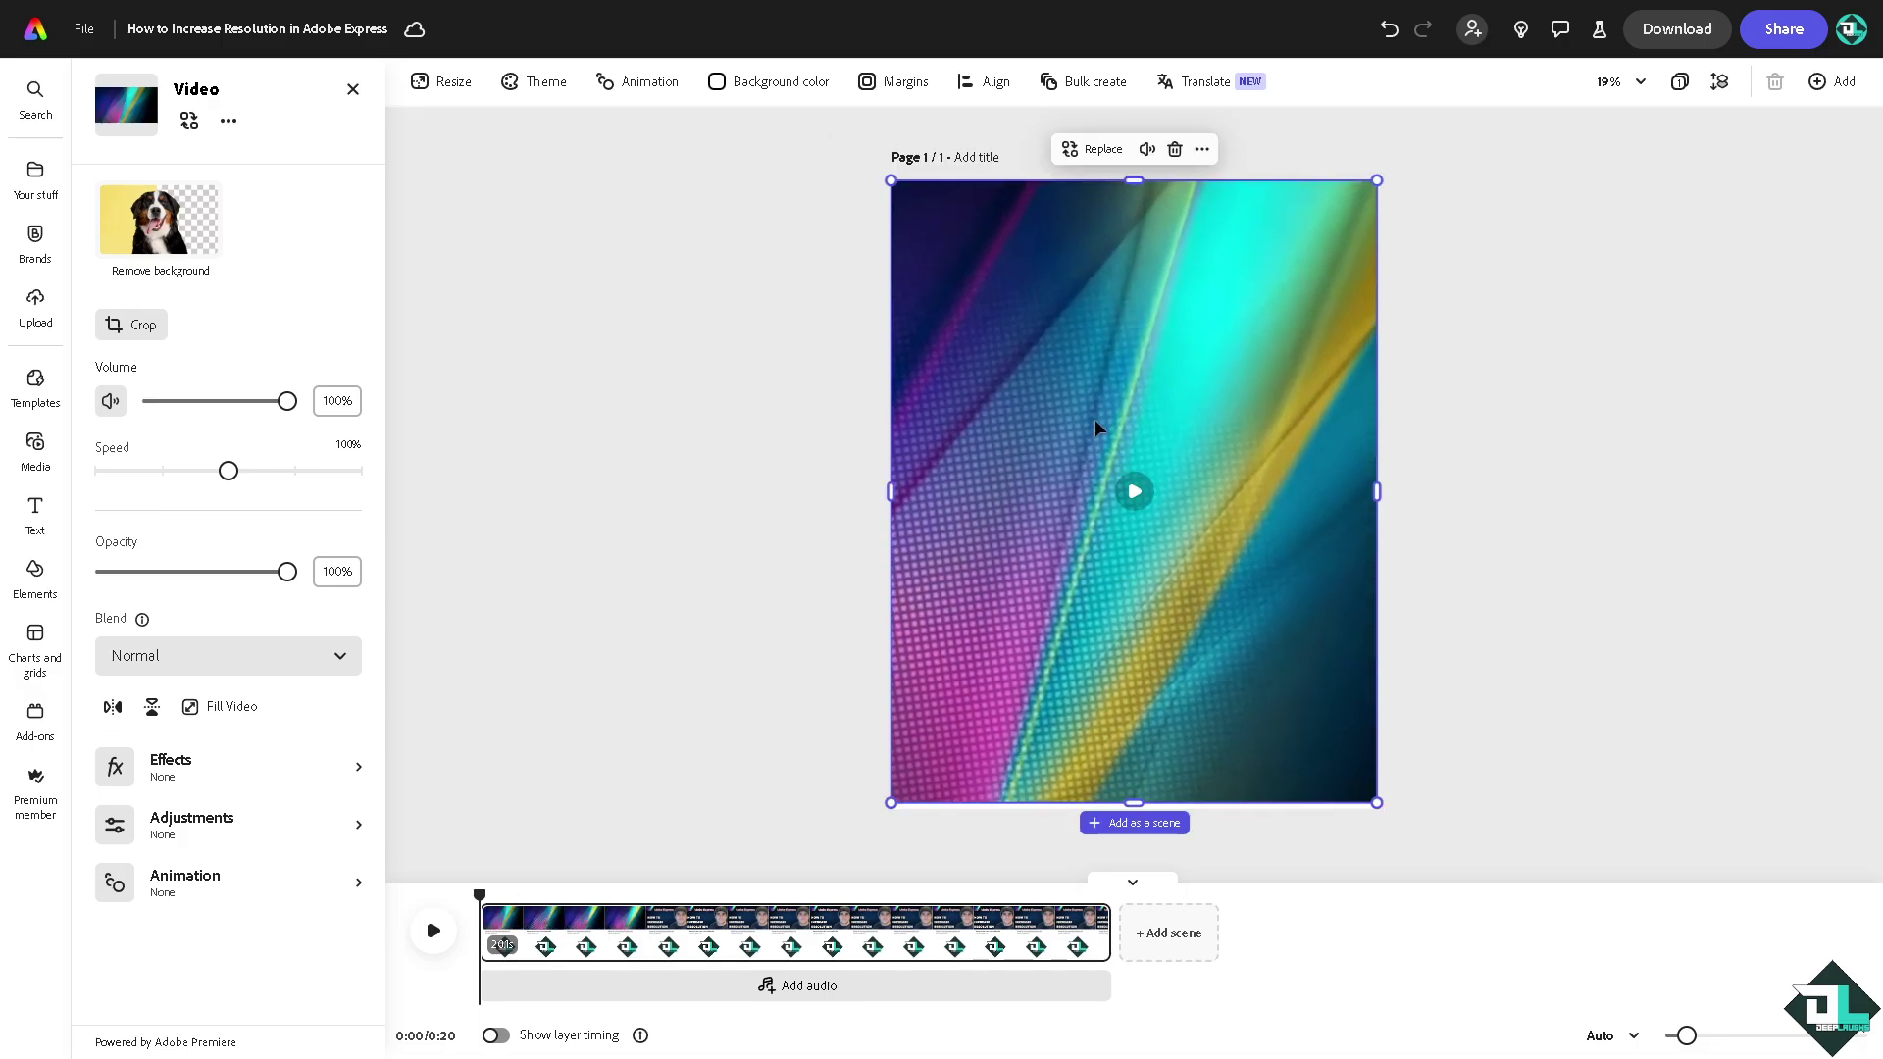
right_click(1096, 422)
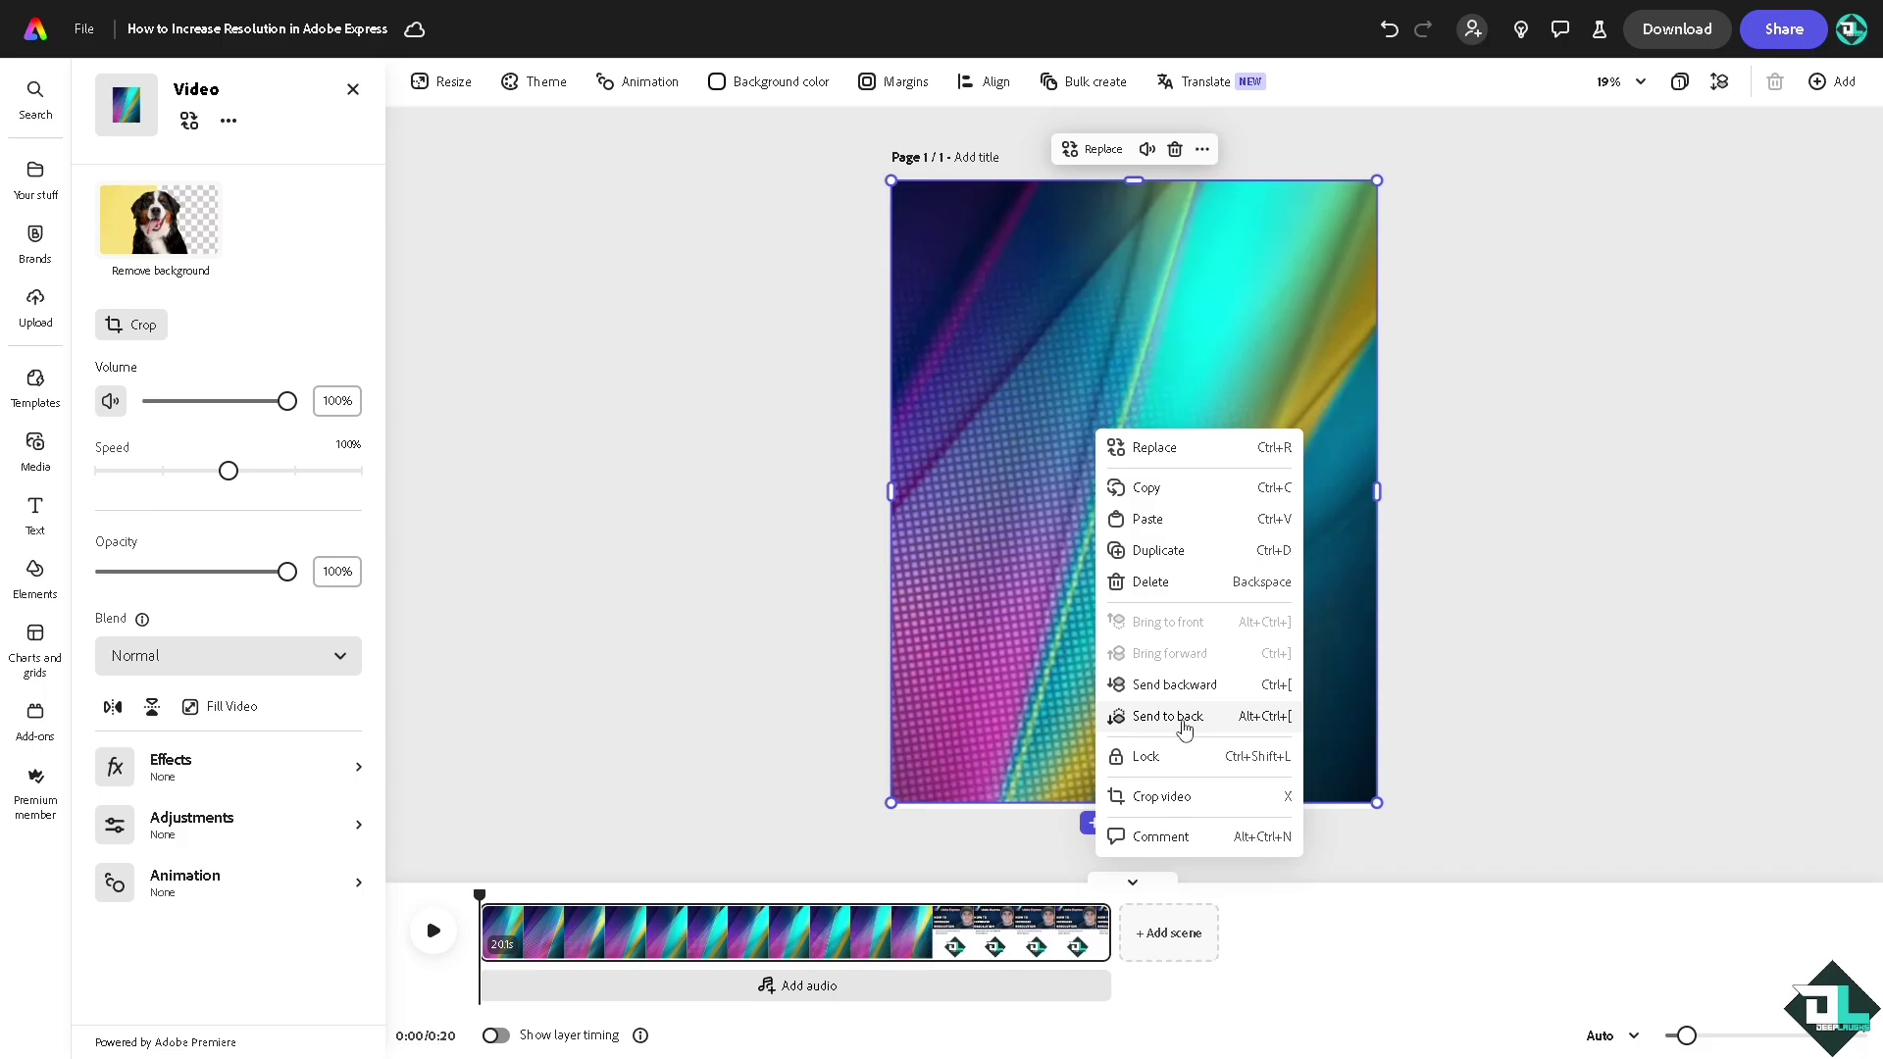
click(1180, 717)
click(353, 90)
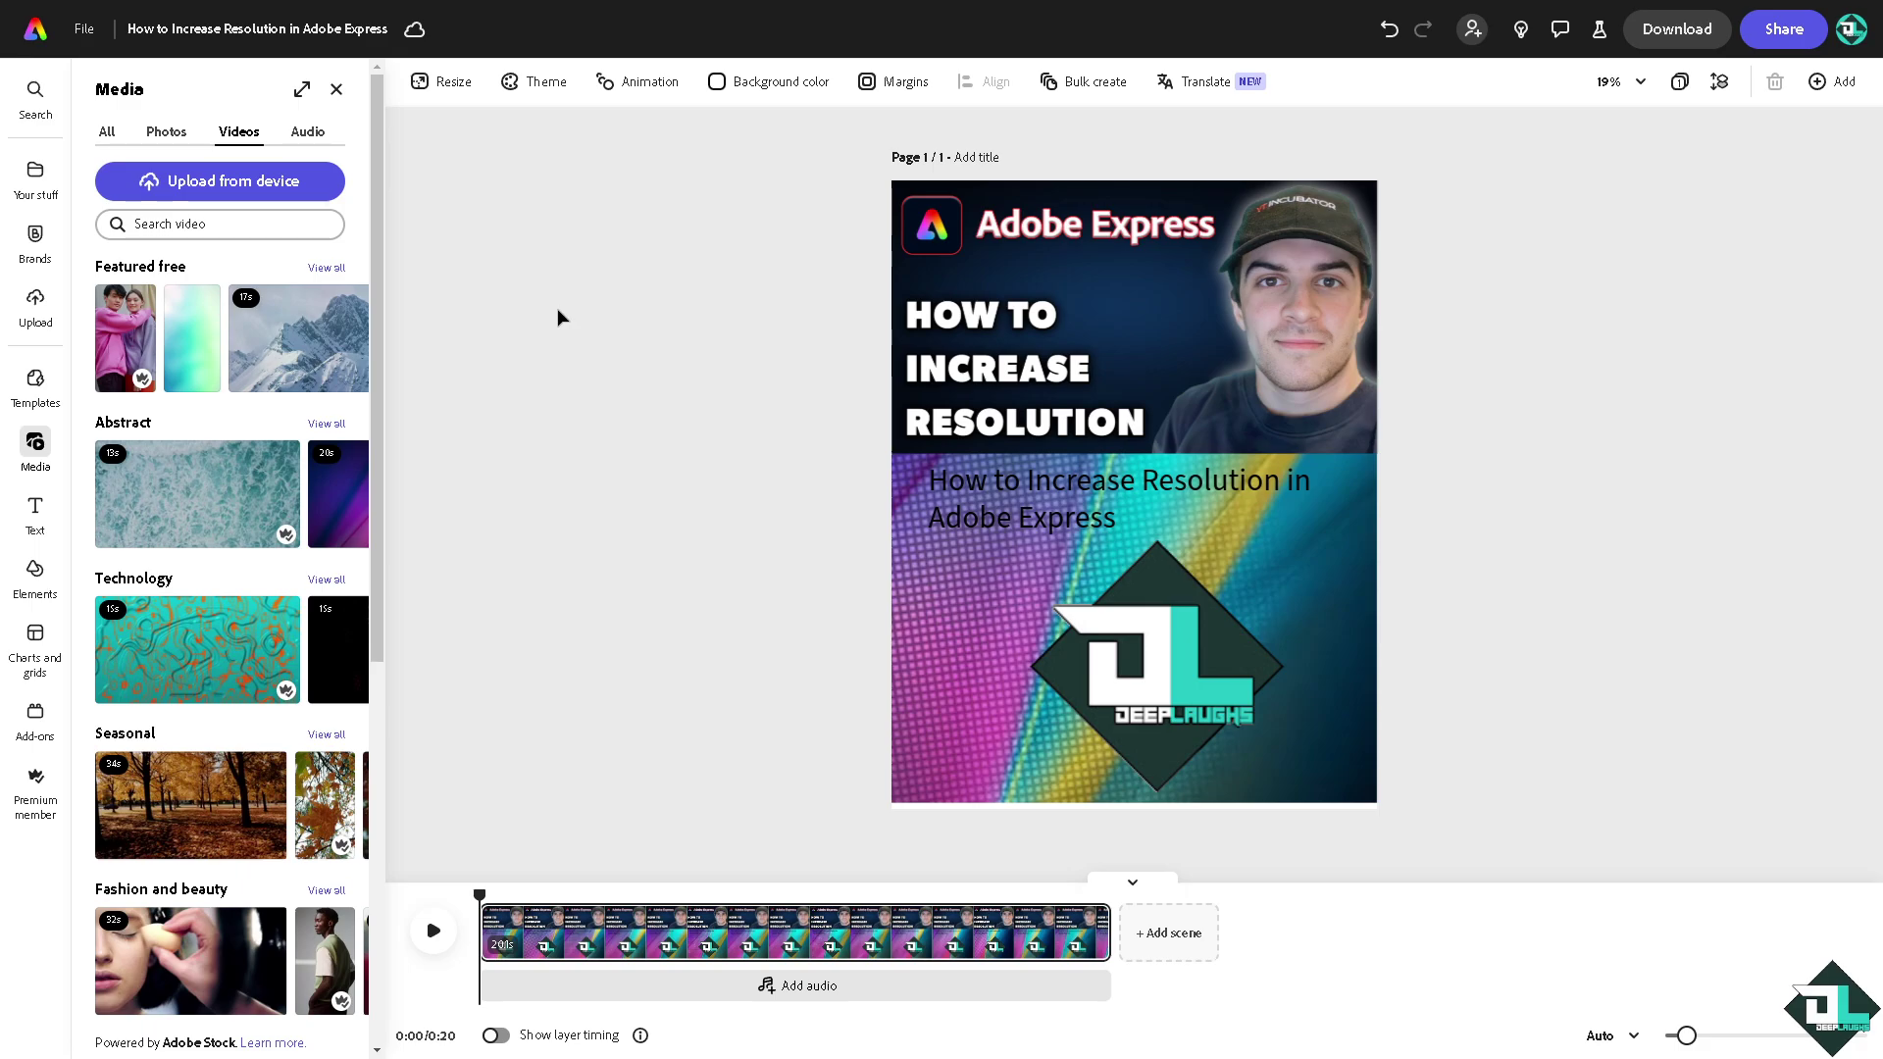
Step: Set the download options to the MP4 file format with 4K video resolution
click(1692, 41)
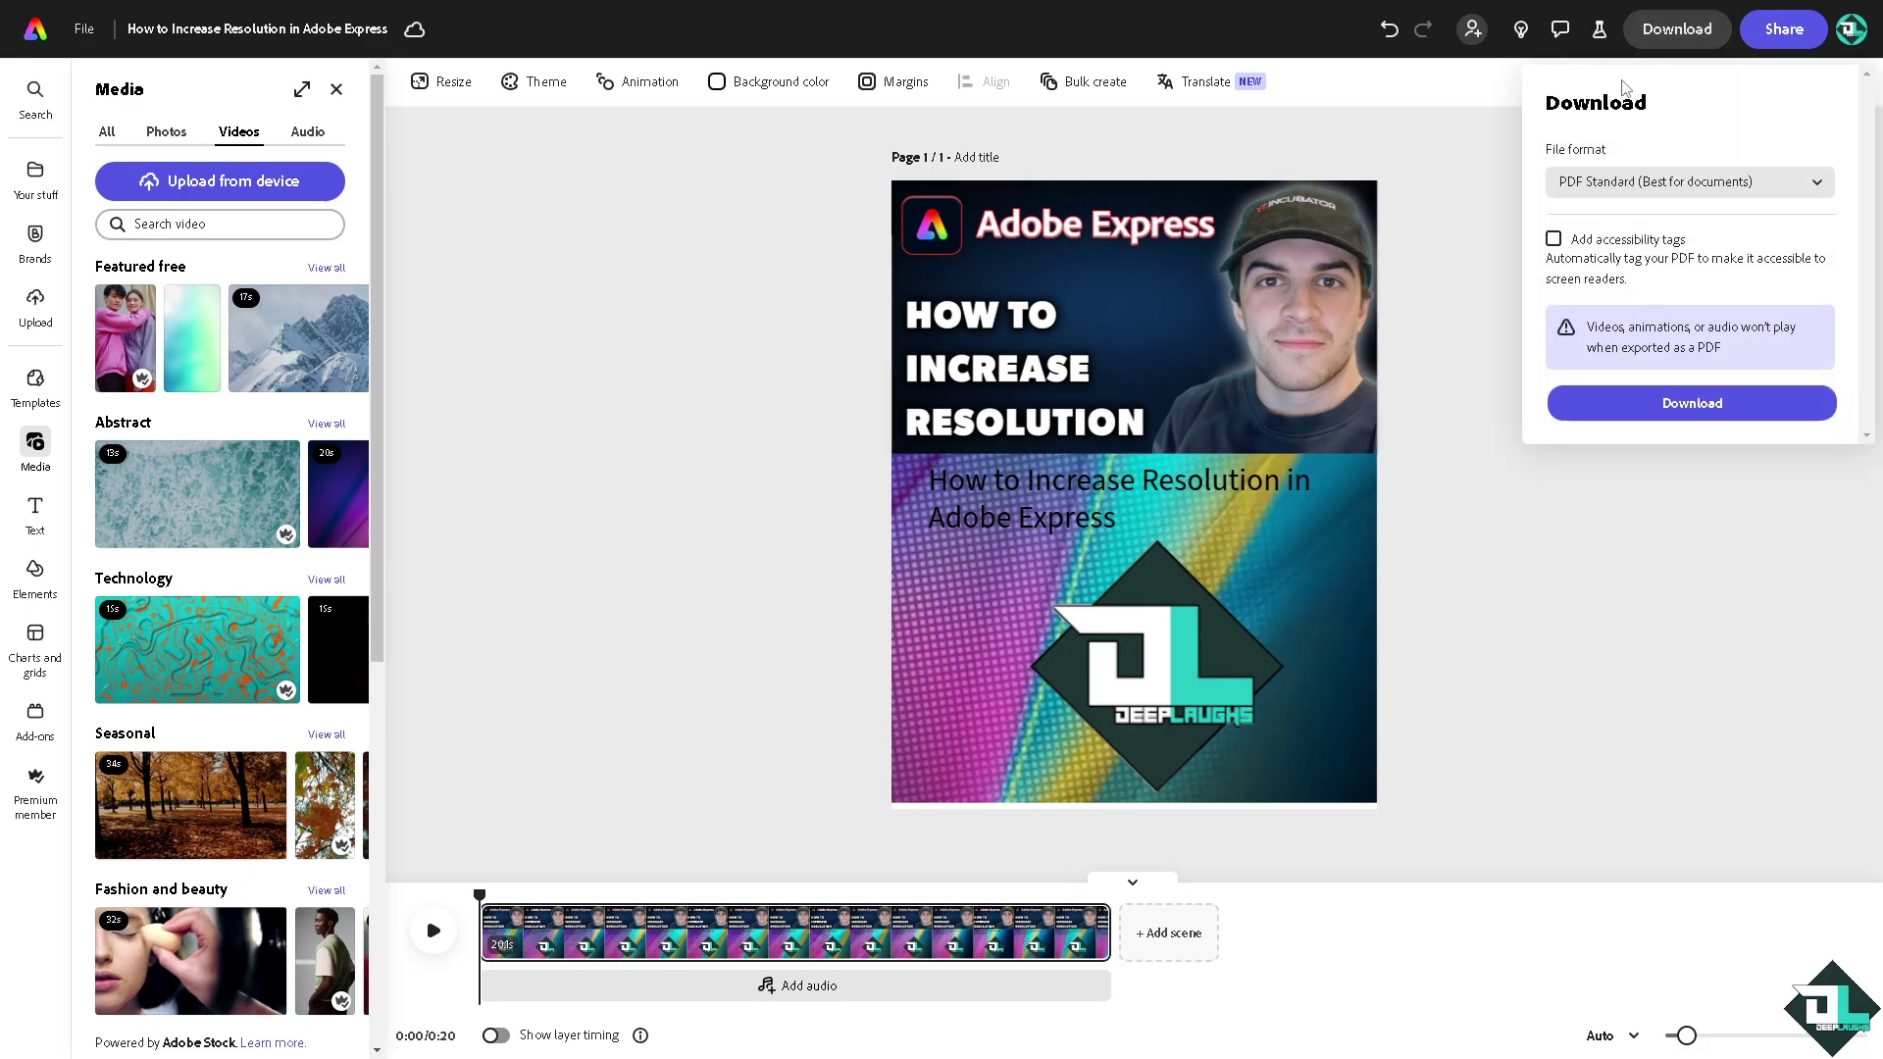
click(1611, 187)
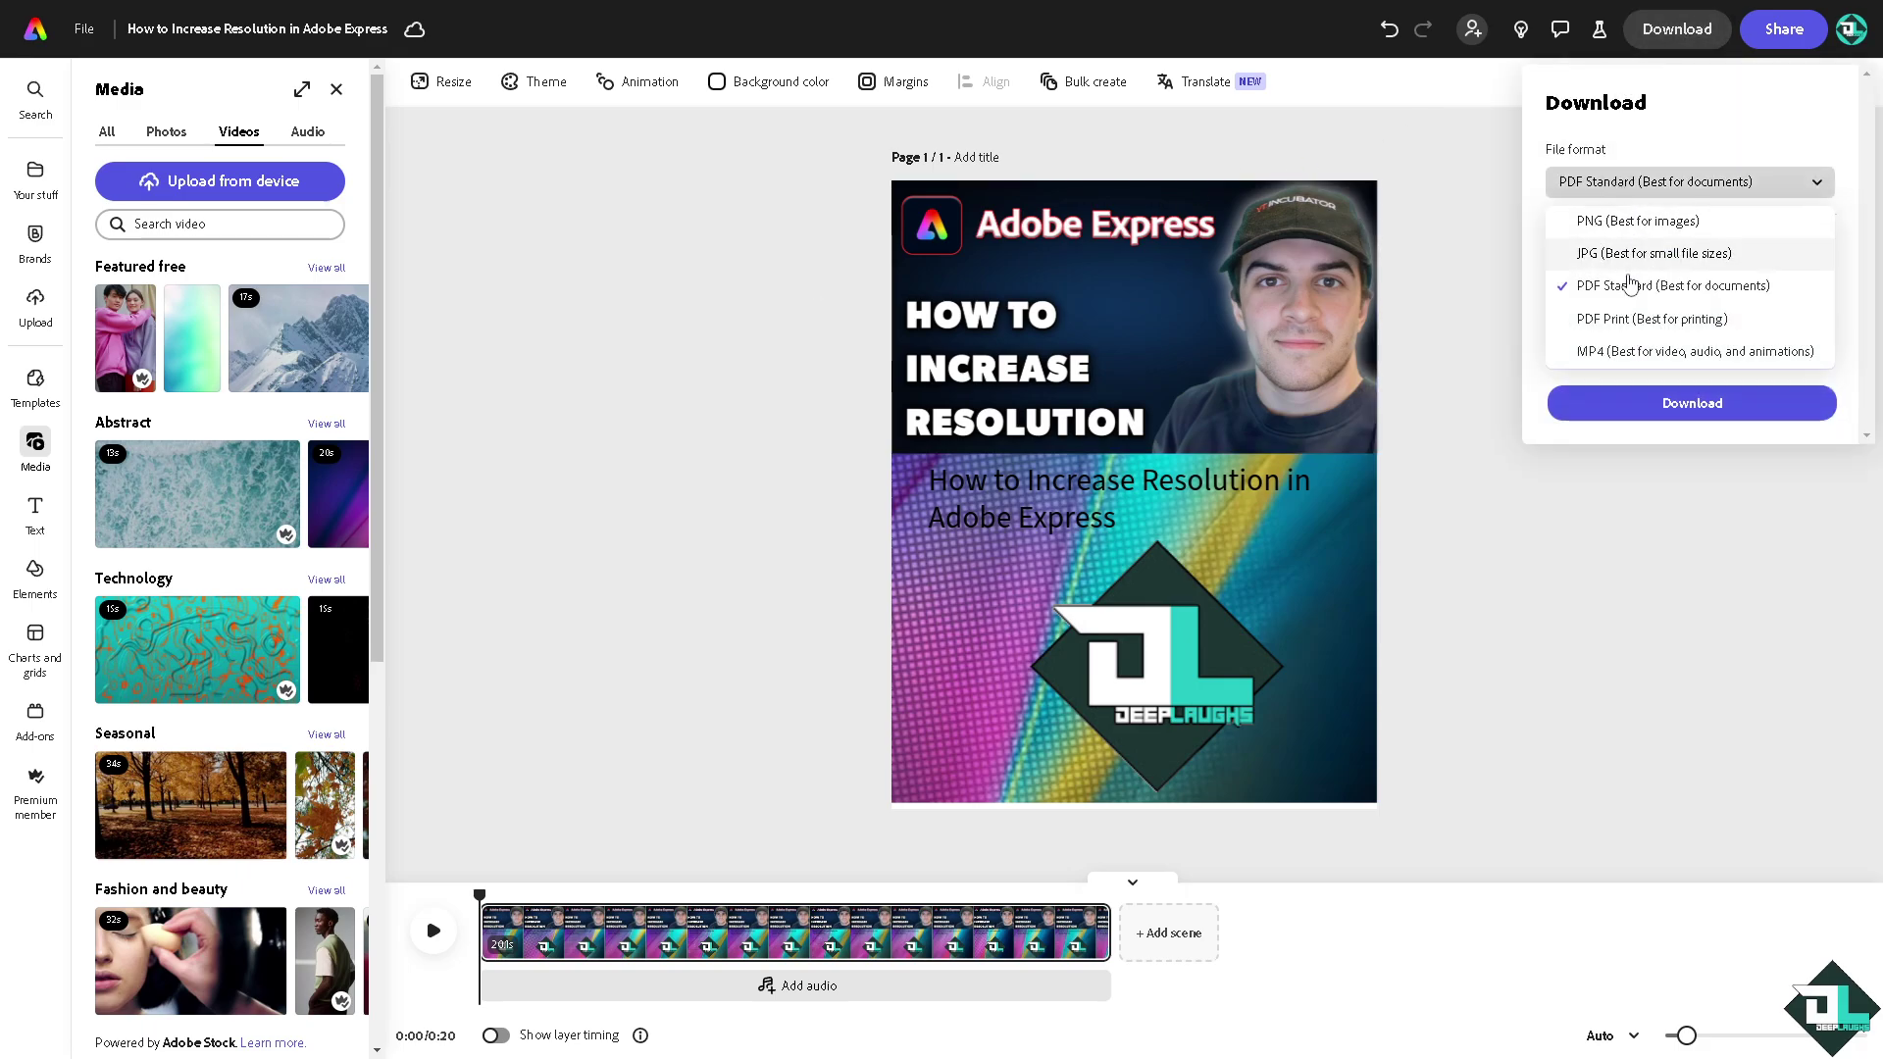
click(1611, 353)
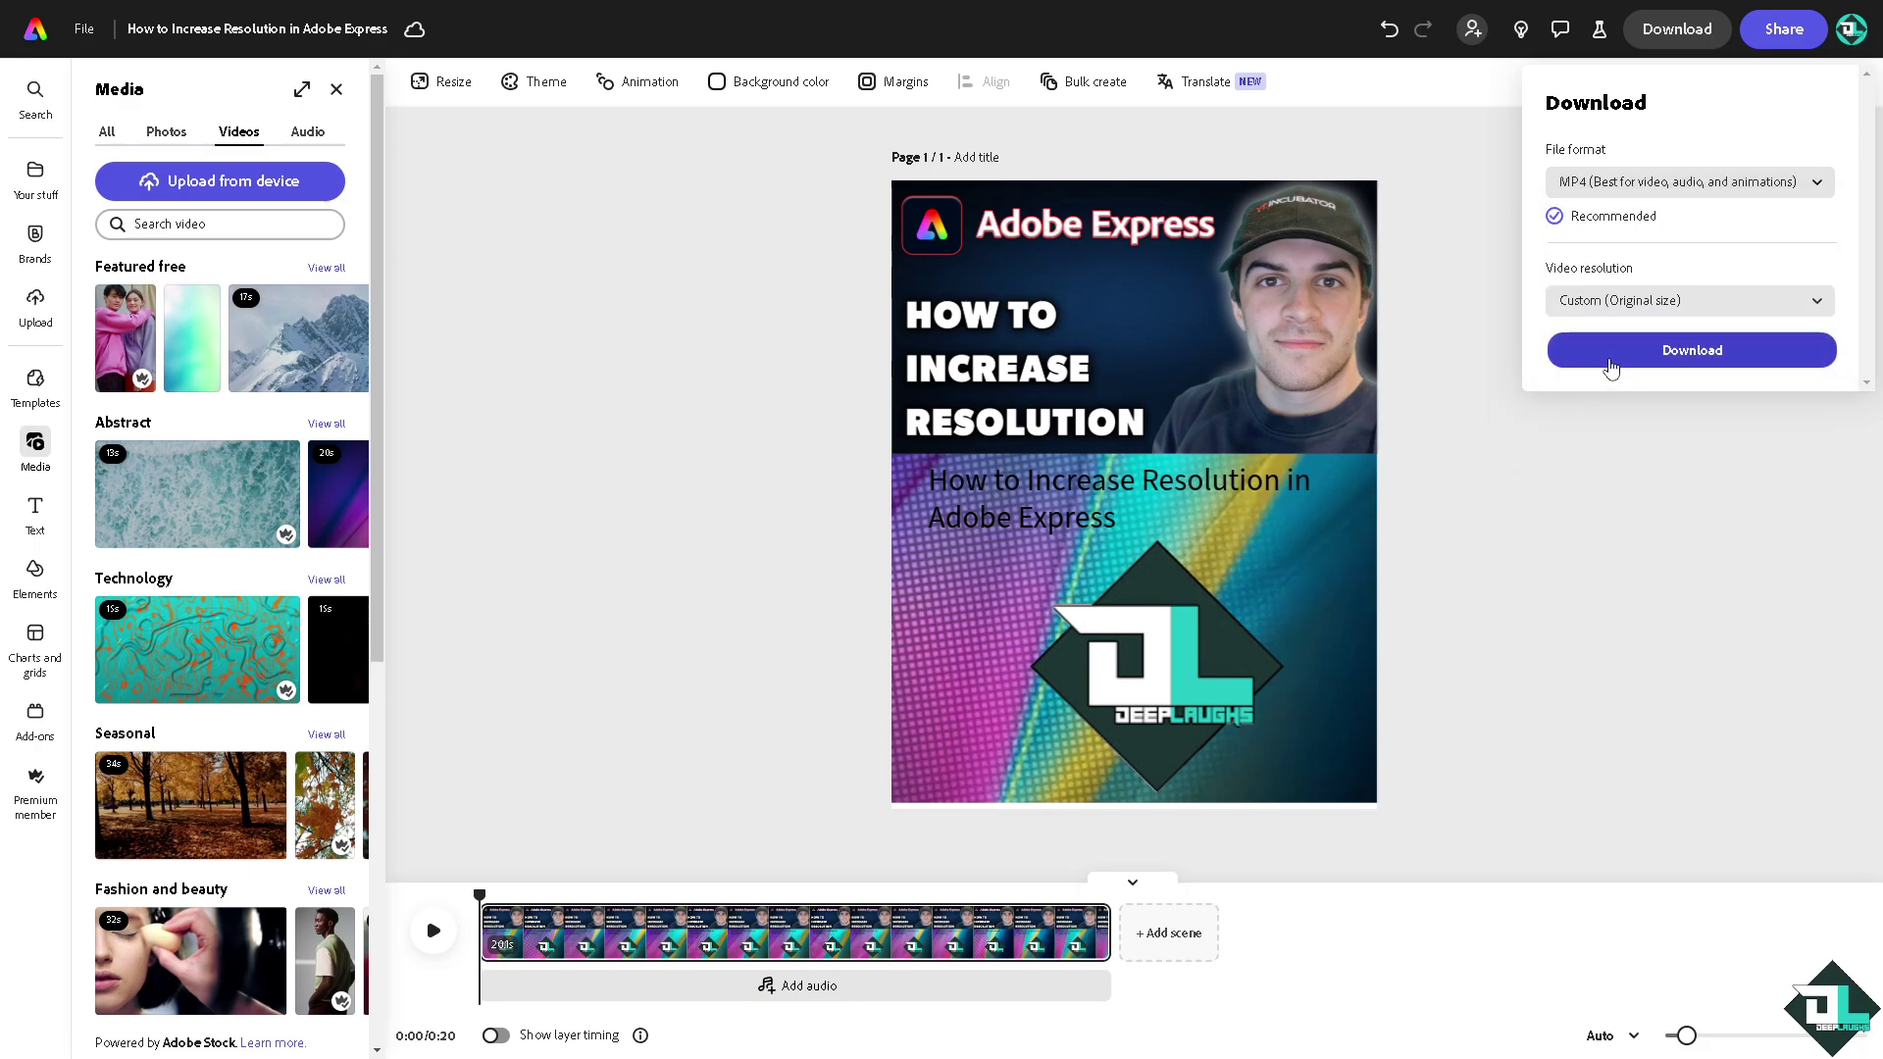
click(1648, 314)
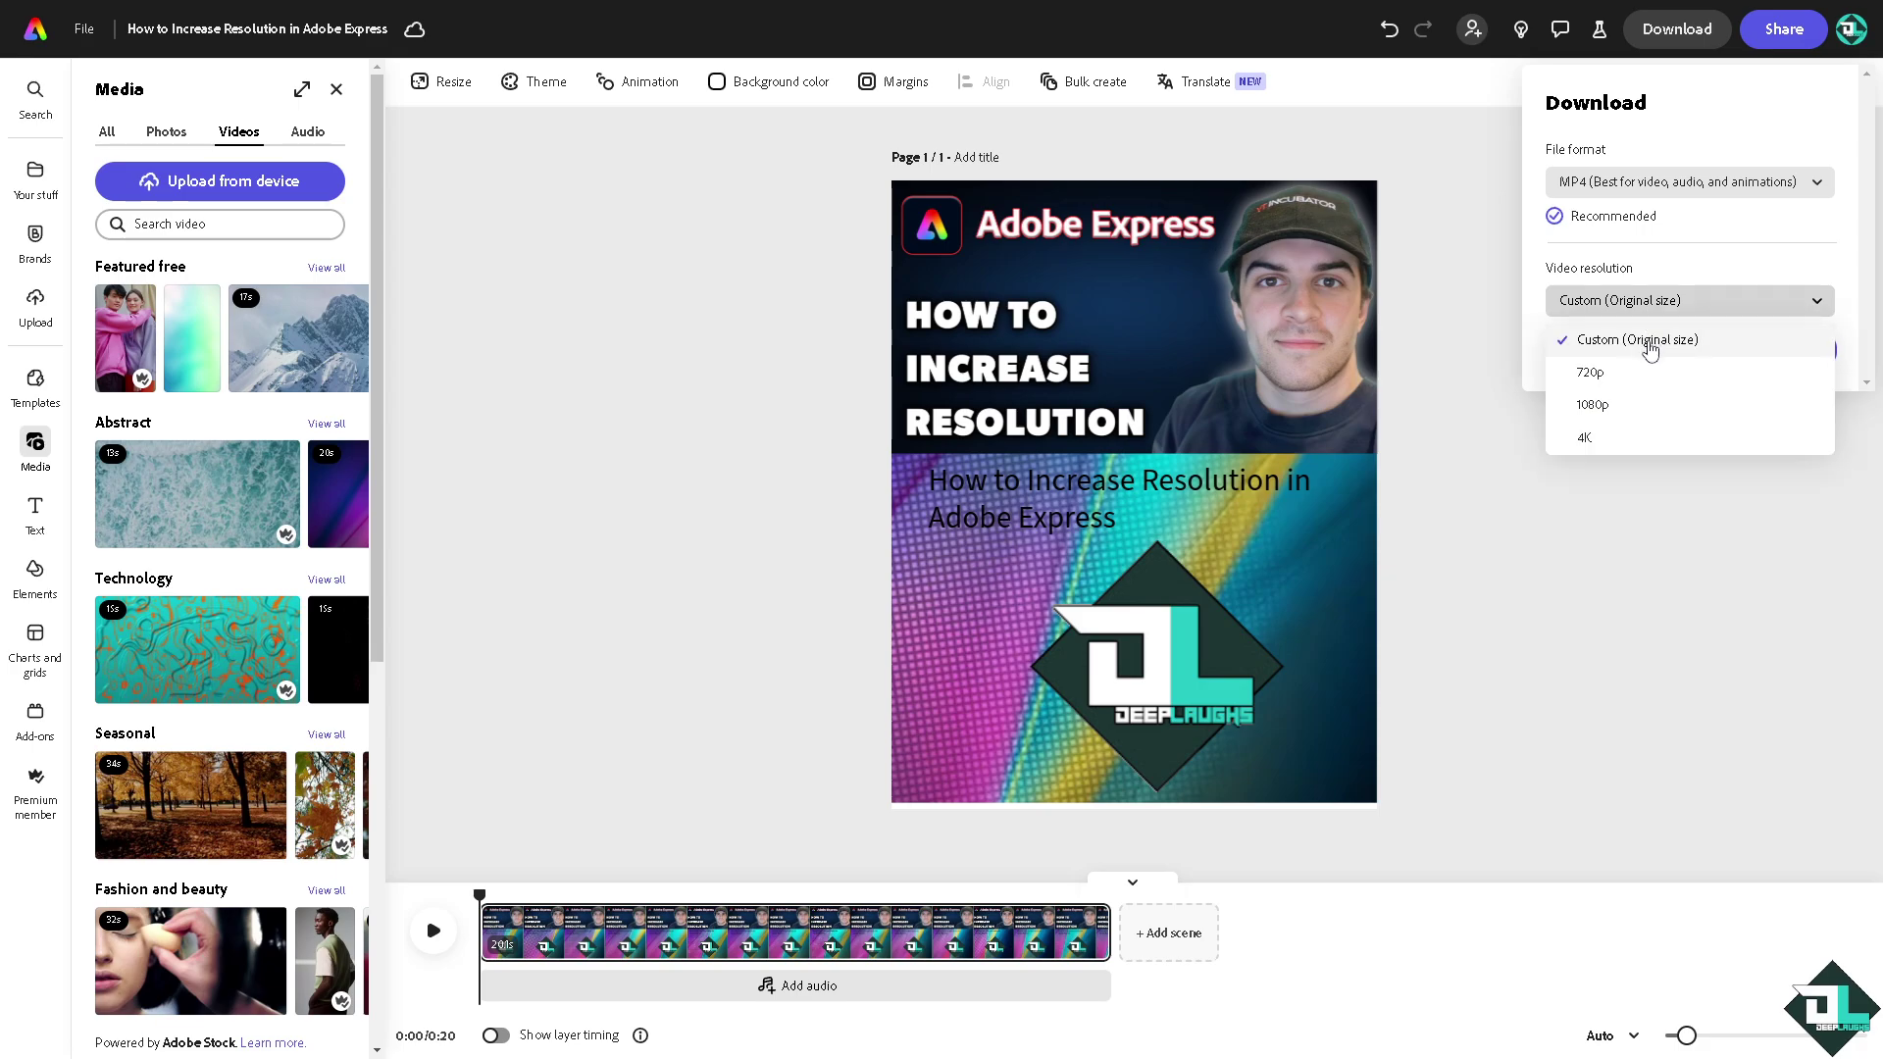
click(1599, 445)
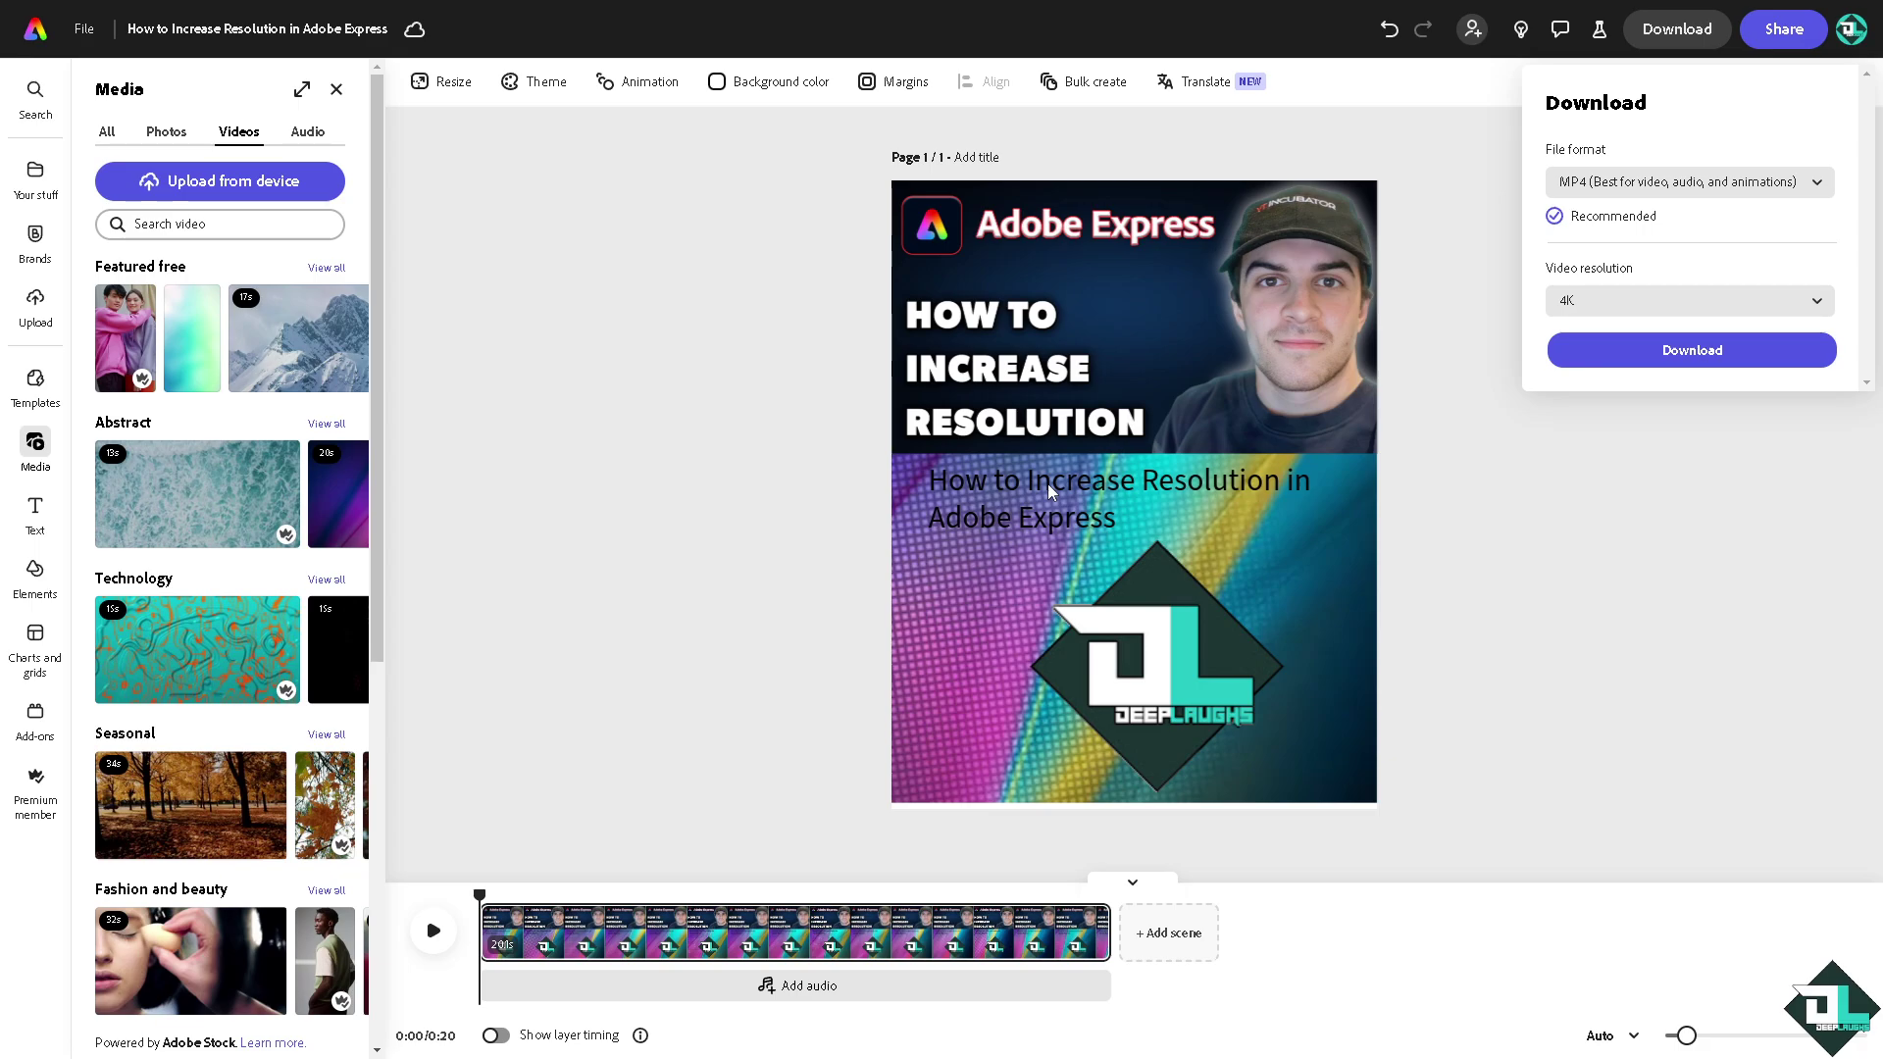
Step: Switch the download file format to PDF Print and turn on crop marks and bleed
click(1602, 188)
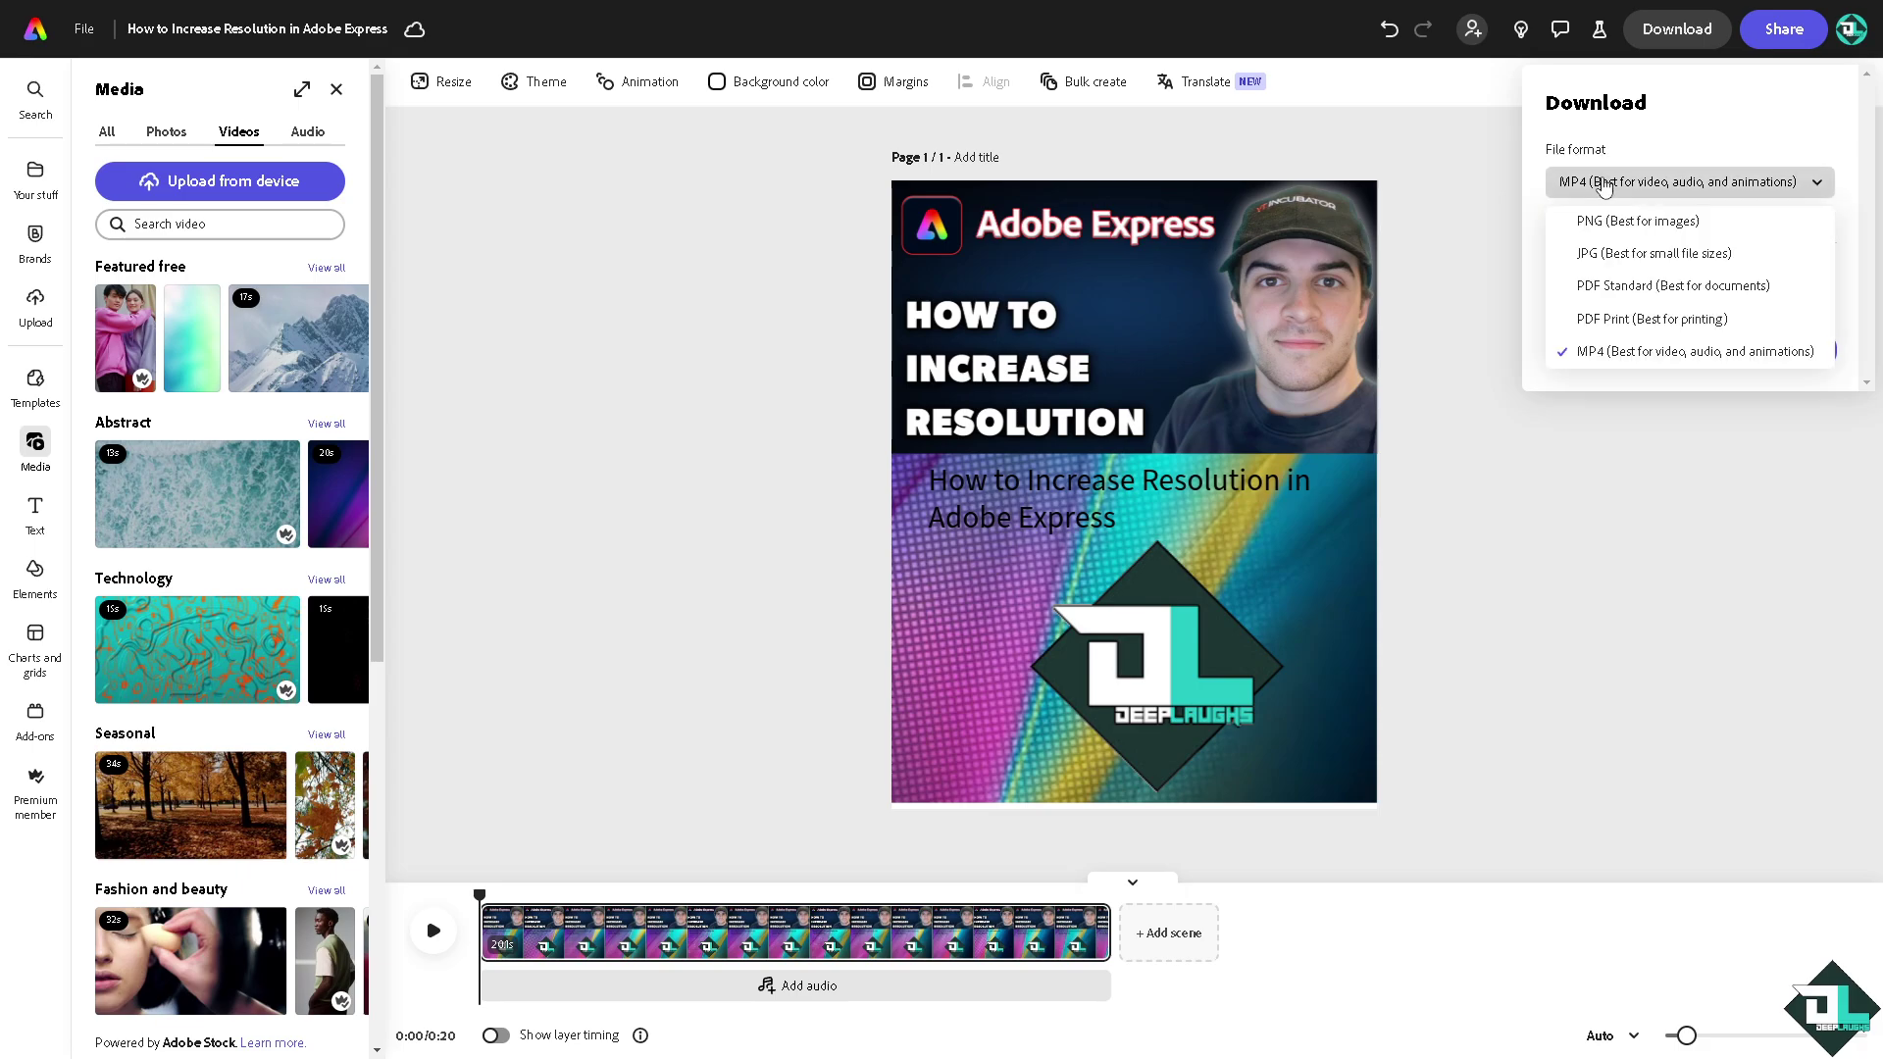
click(1637, 323)
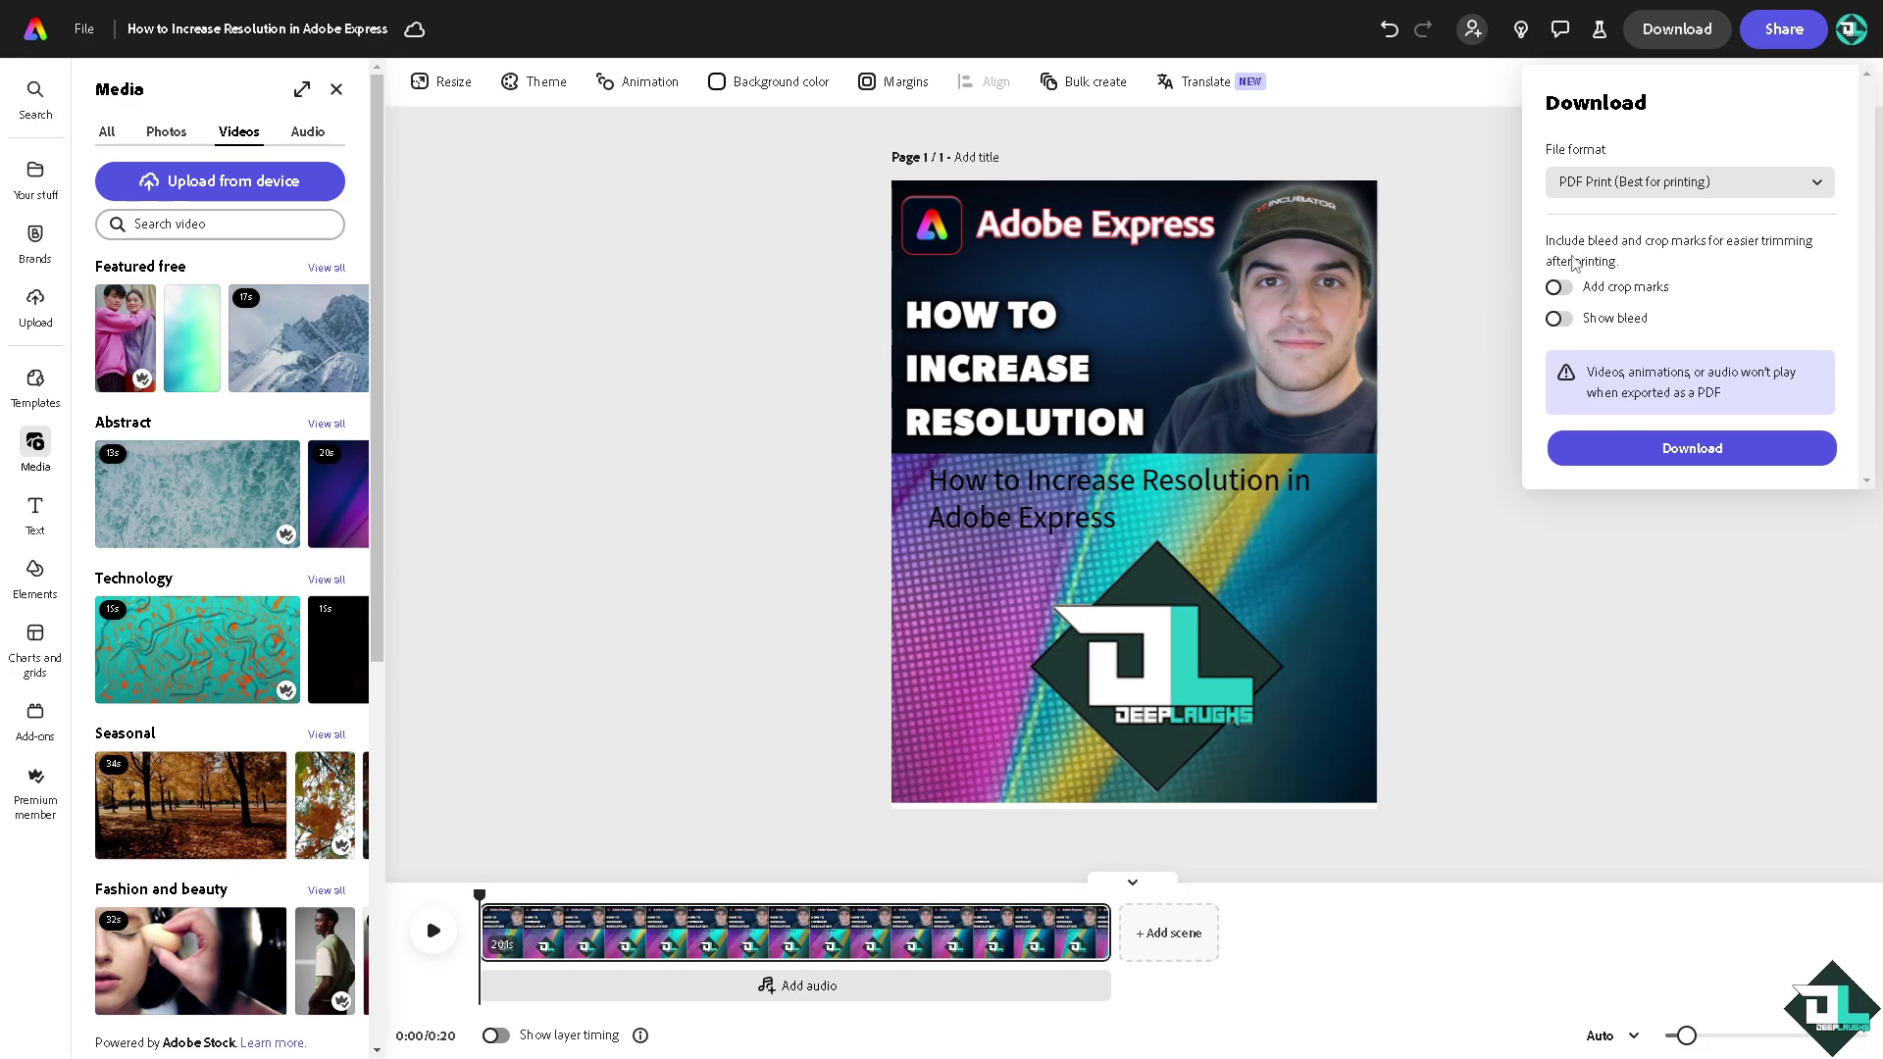
click(1572, 291)
click(1568, 324)
Step: Leave the download options and the media library, and play the page's timeline to preview the video background
click(338, 92)
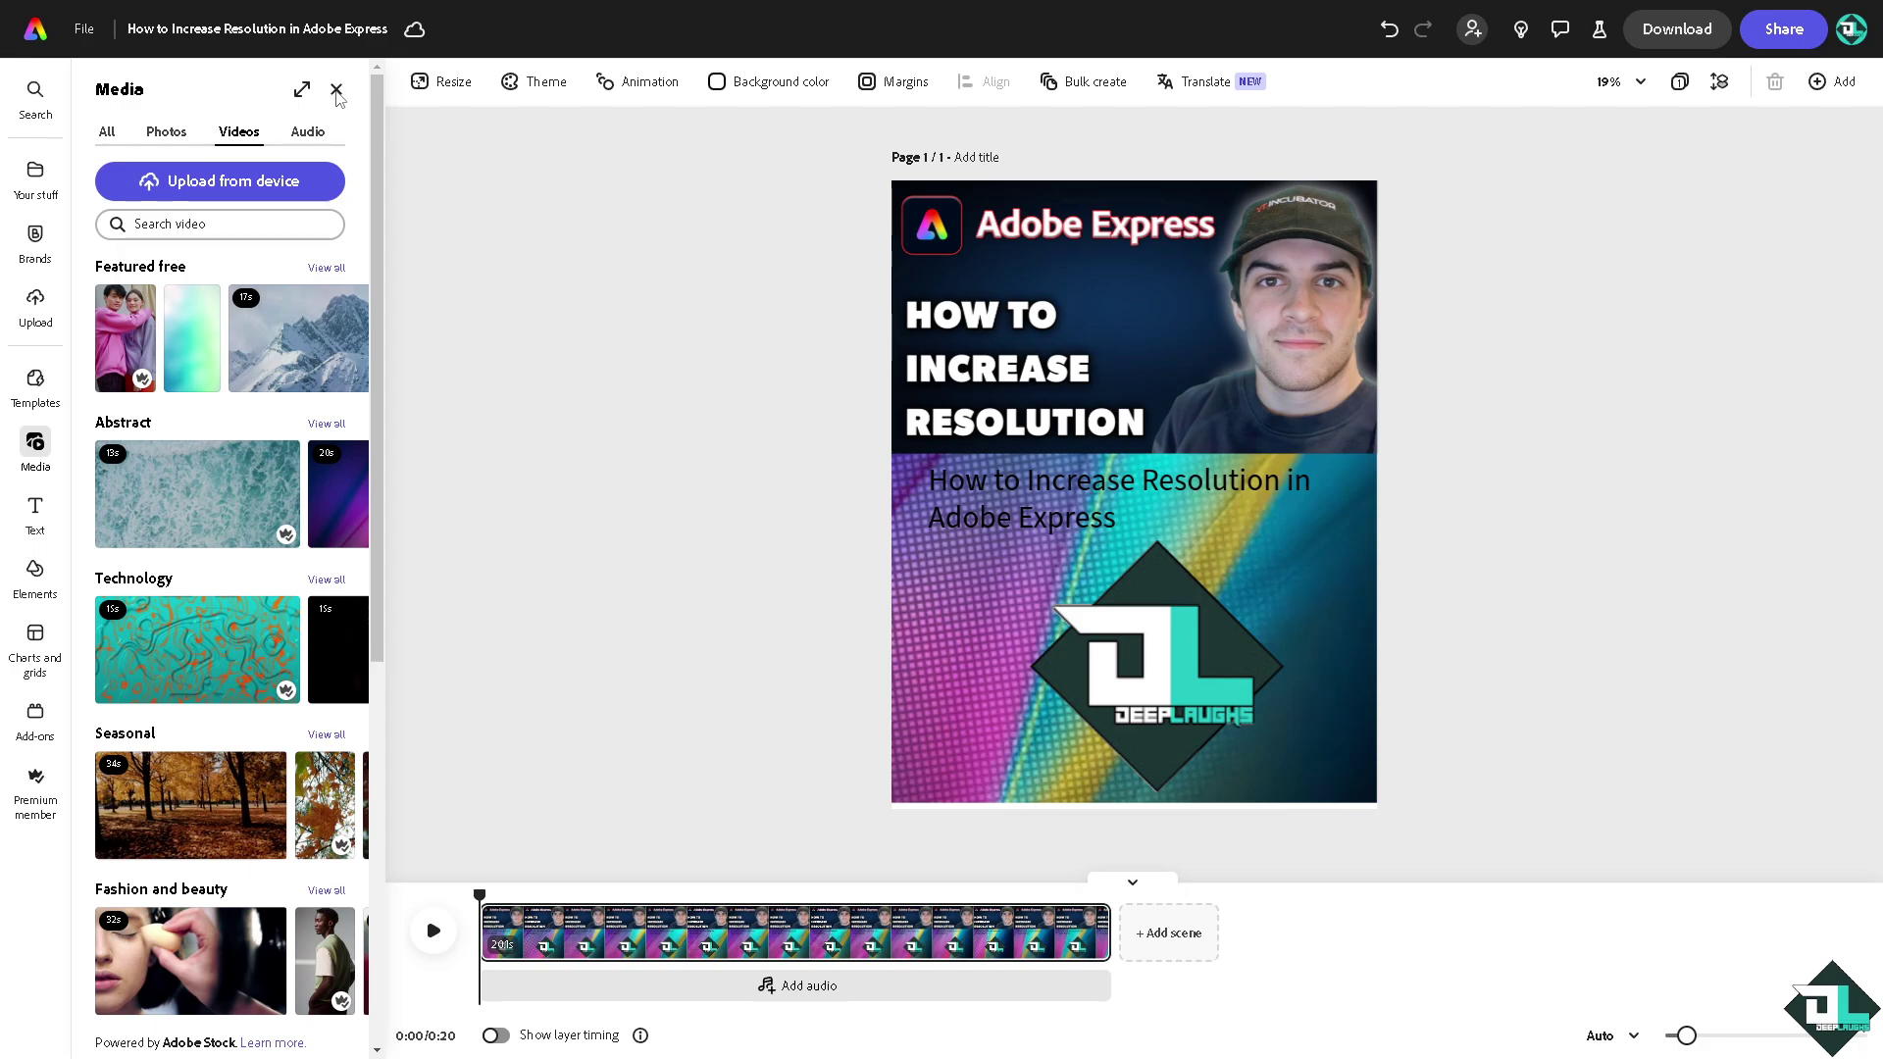
click(336, 89)
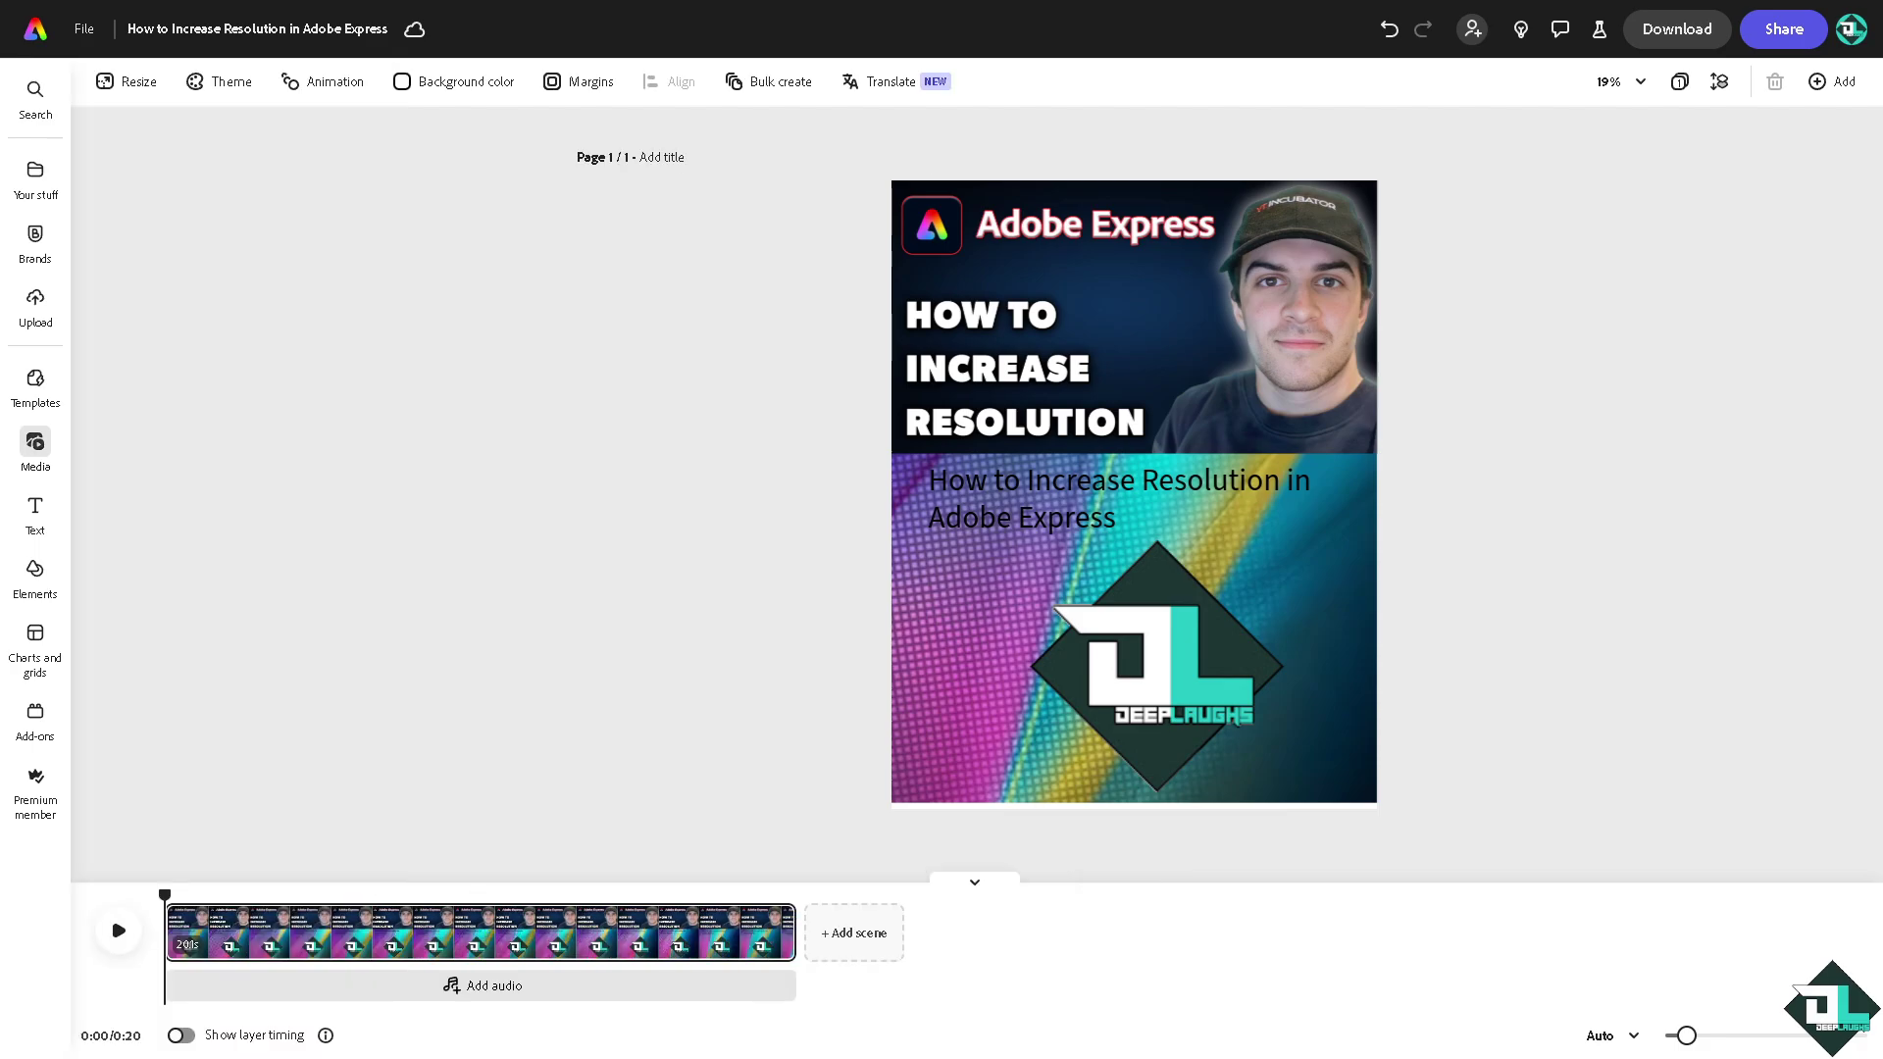
click(119, 934)
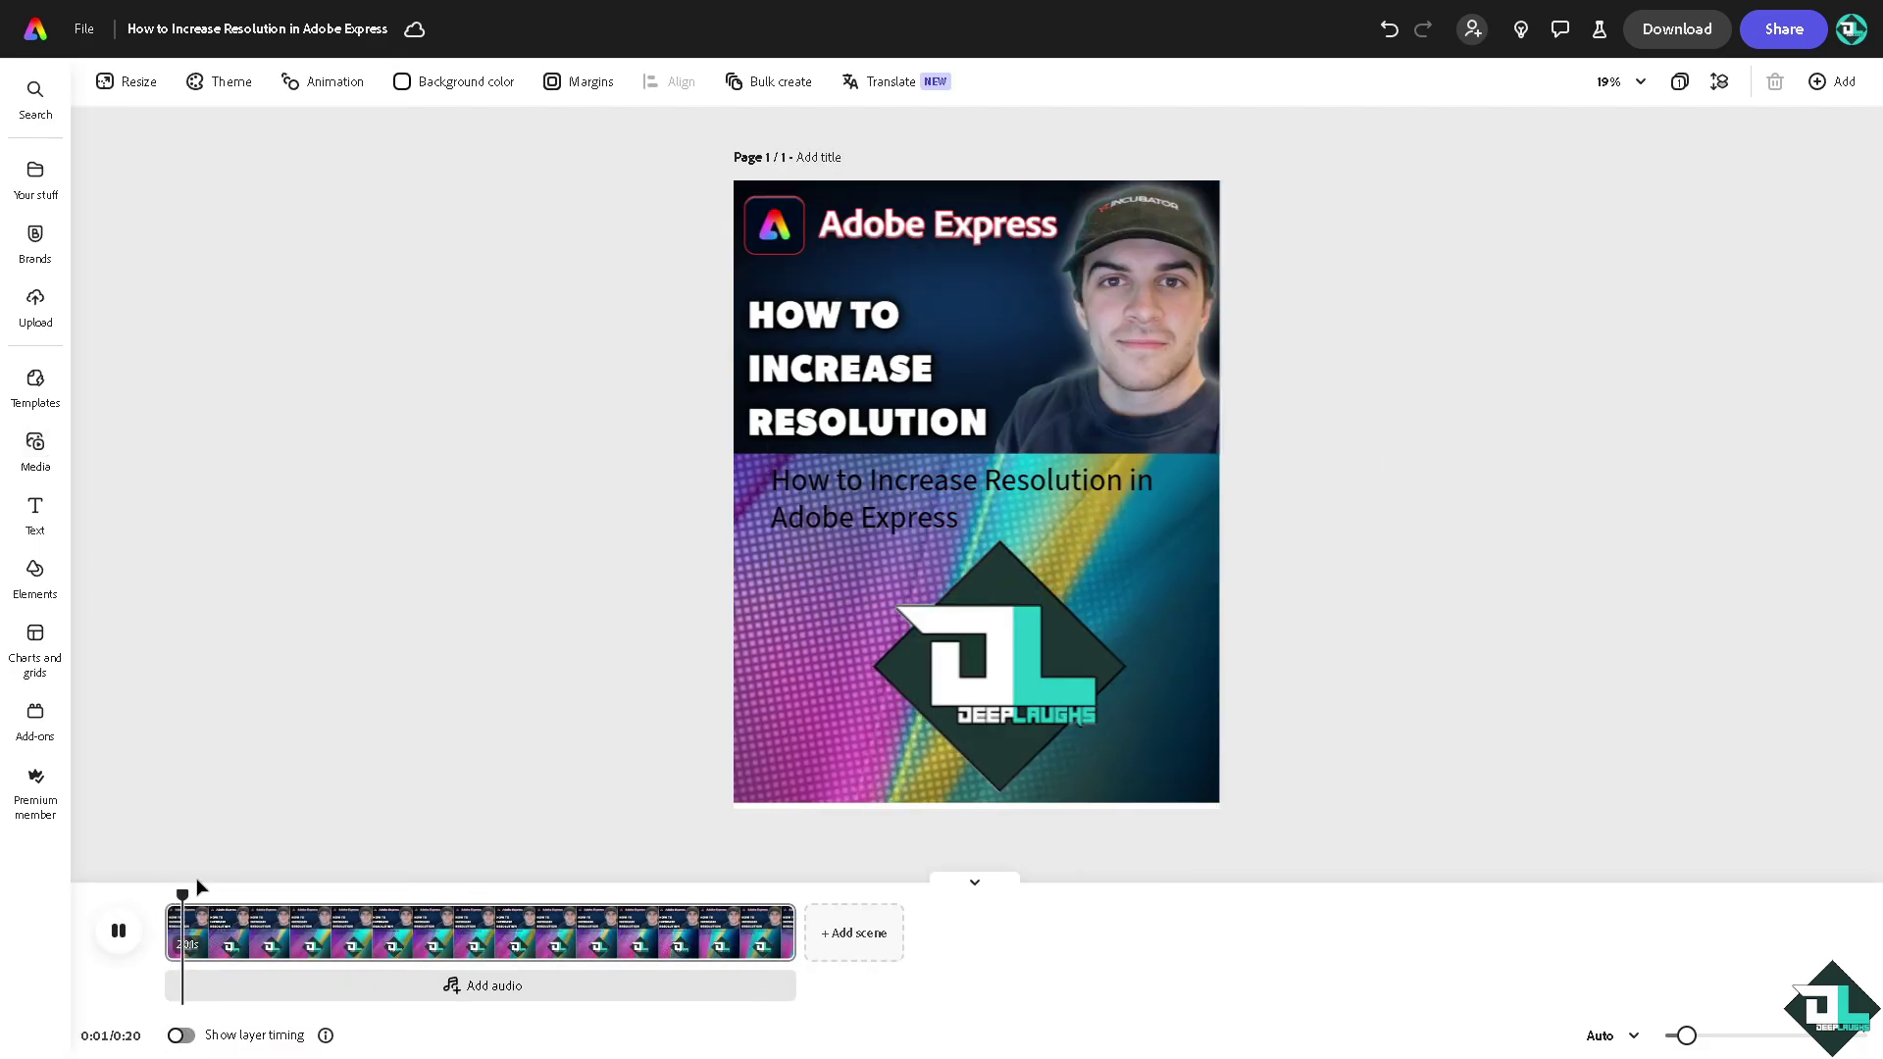